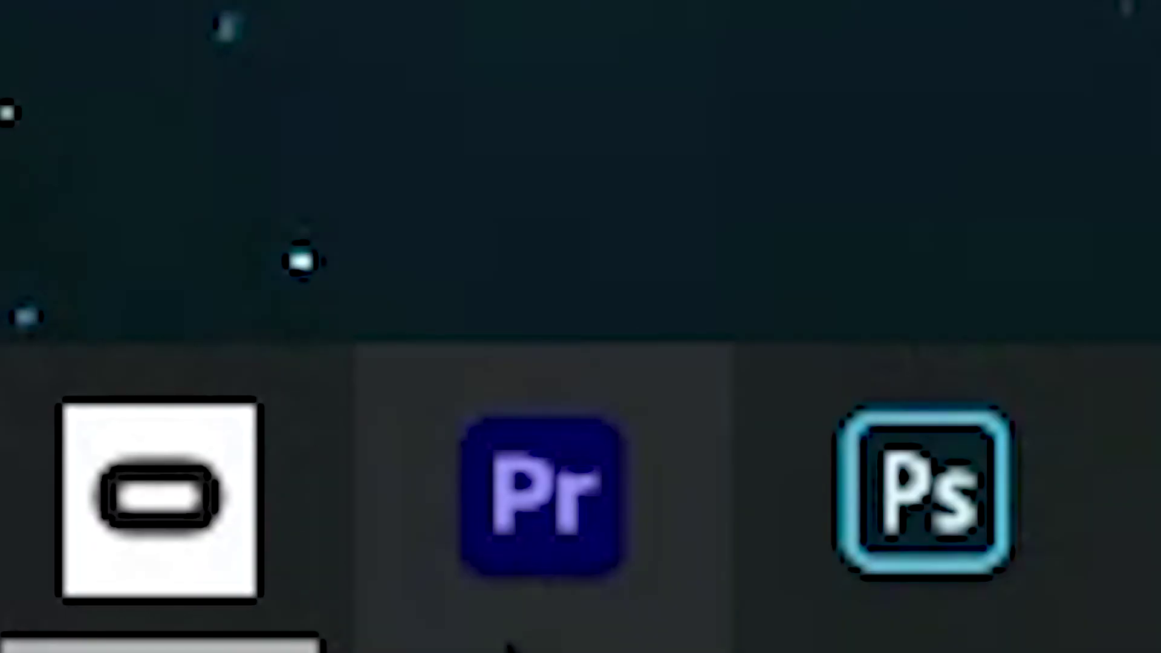
Open Adobe Premiere Pro and create a new project named "Gameing video".
{"action": "left_click", "coordinate": [519, 641]}
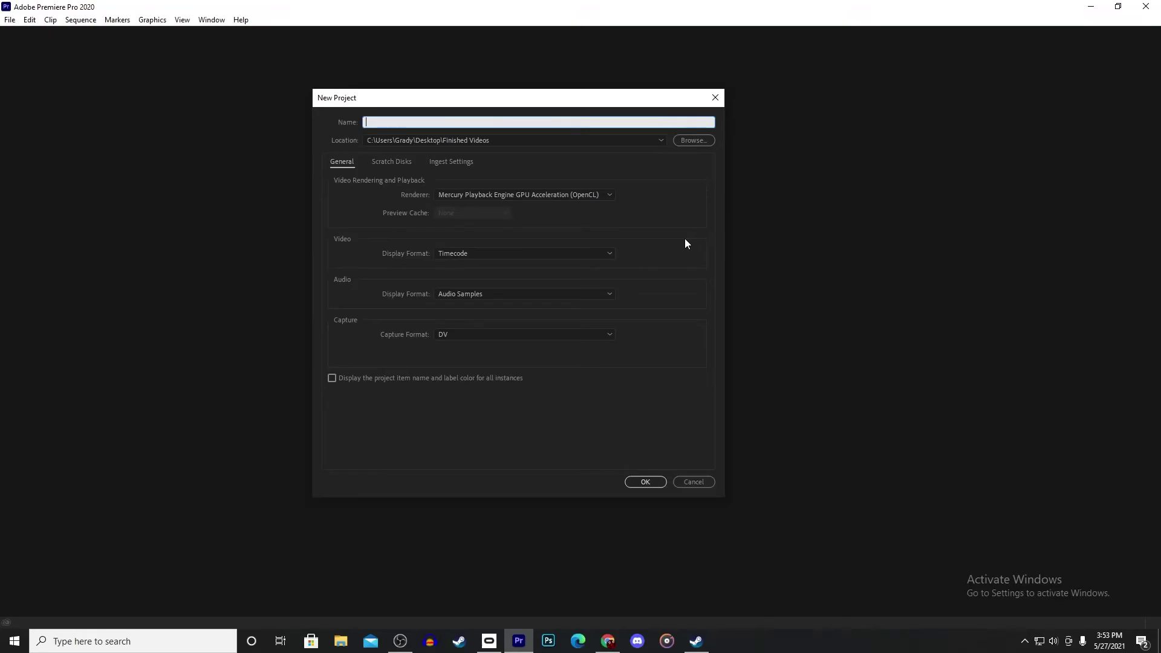
{"action": "type", "text": "ghaz"}
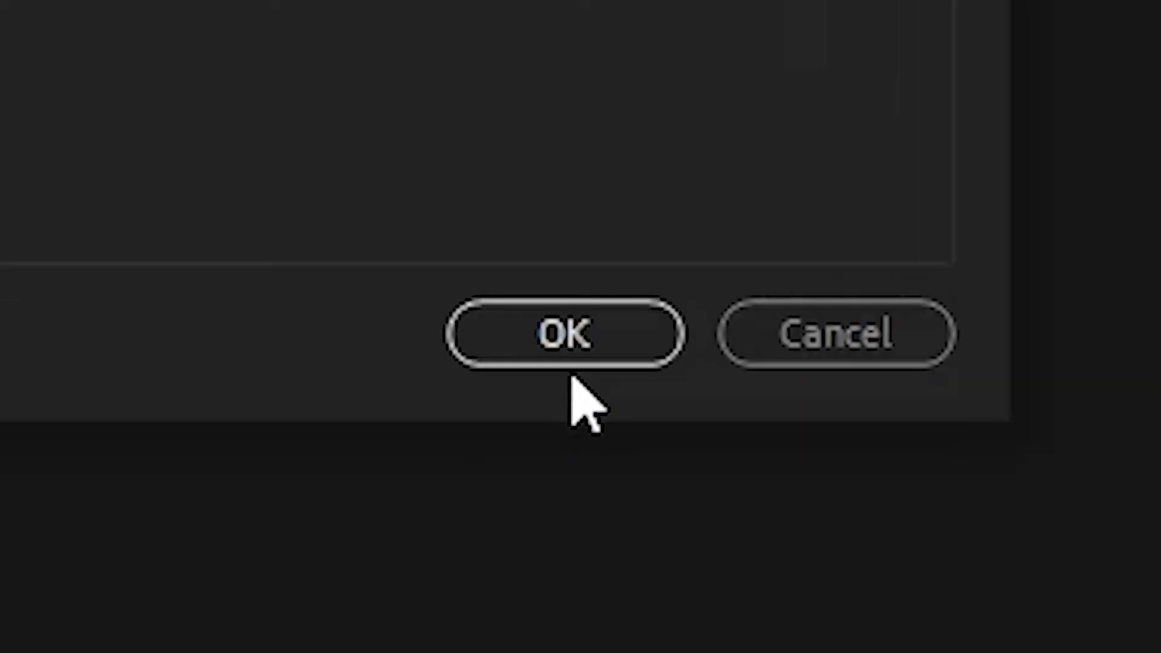
{"action": "left_click", "coordinate": [643, 484]}
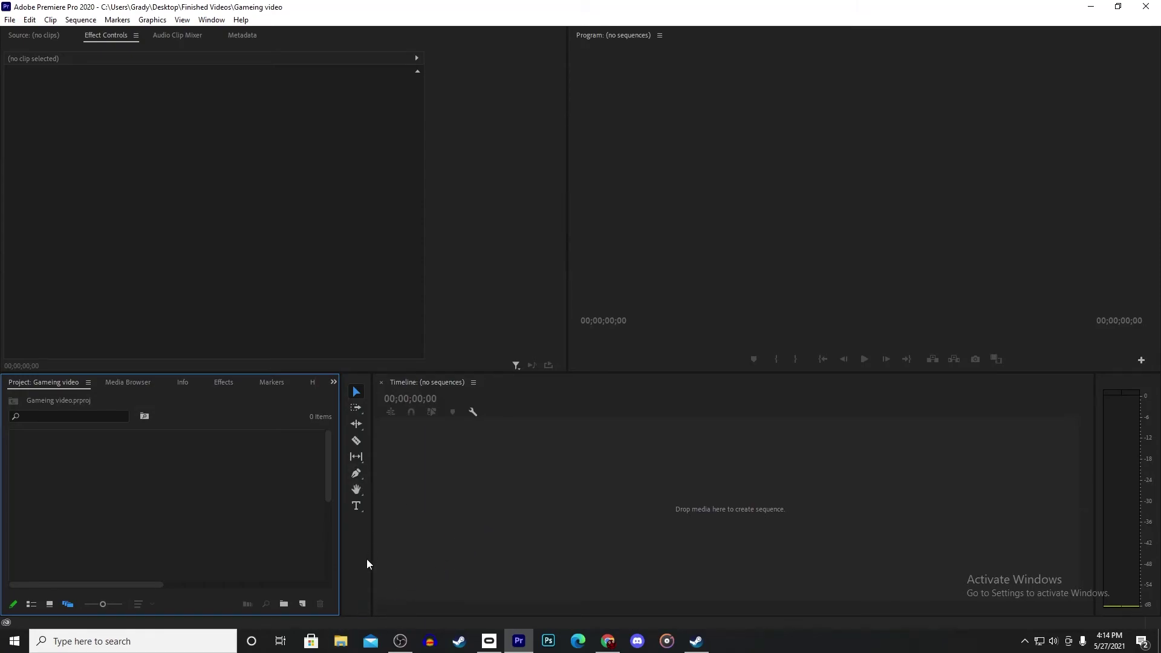
{"action": "left_click", "coordinate": [341, 645]}
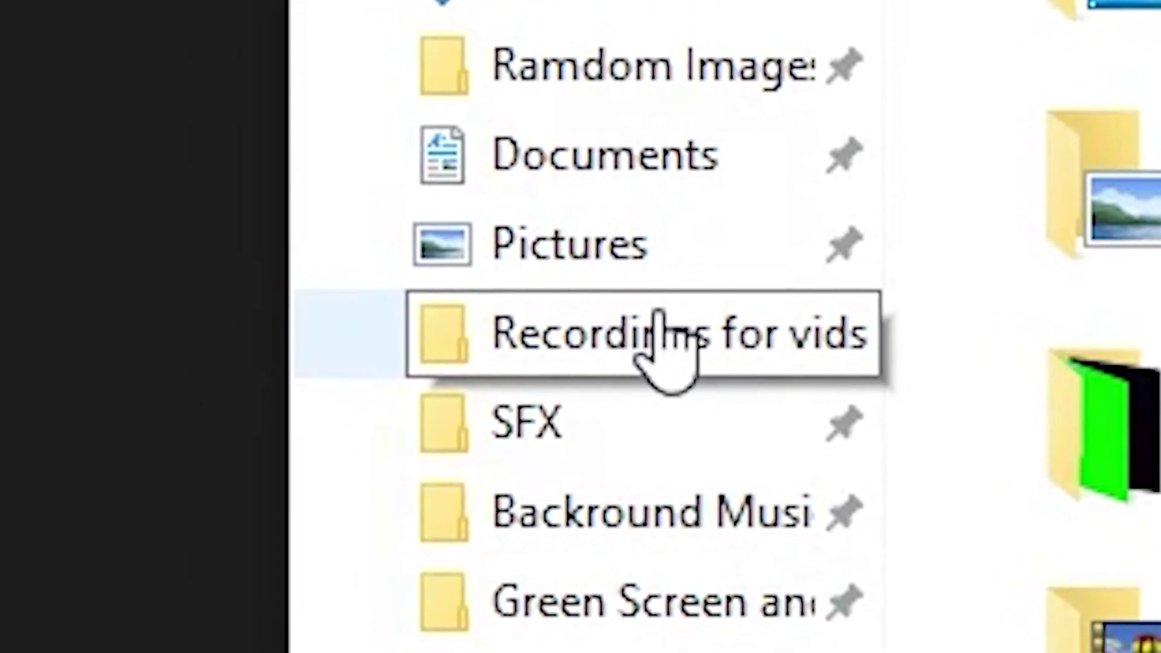
{"action": "left_click", "coordinate": [475, 305]}
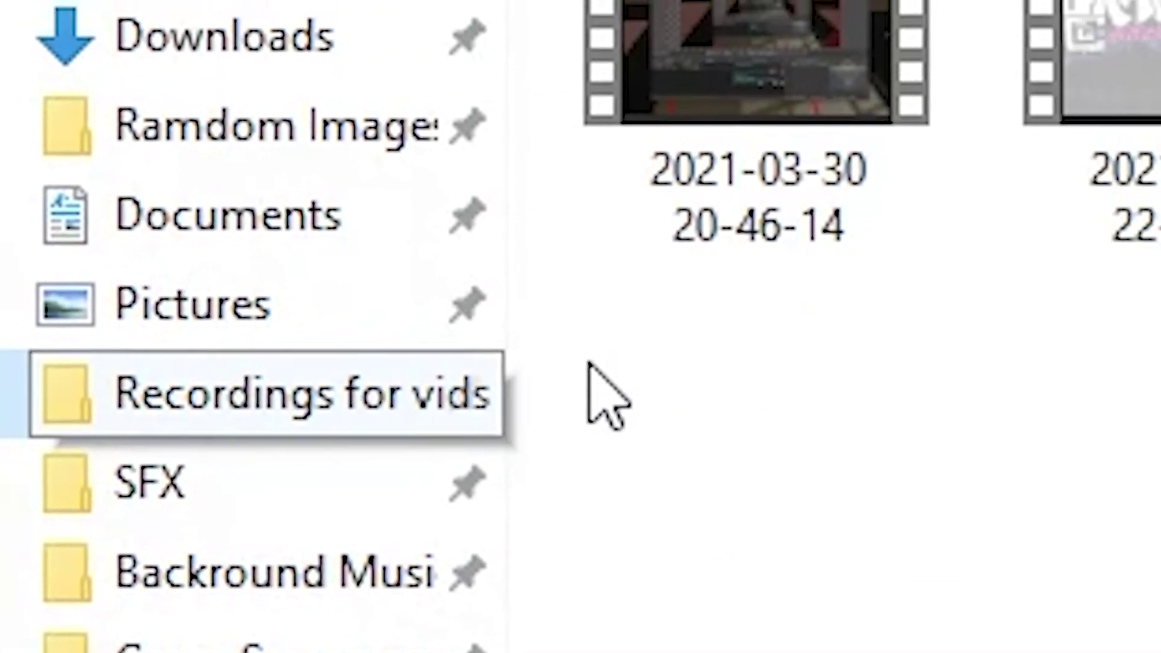
{"action": "left_click", "coordinate": [841, 245]}
{"action": "left_click_drag", "start_coordinate": [840, 245], "coordinate": [78, 466]}
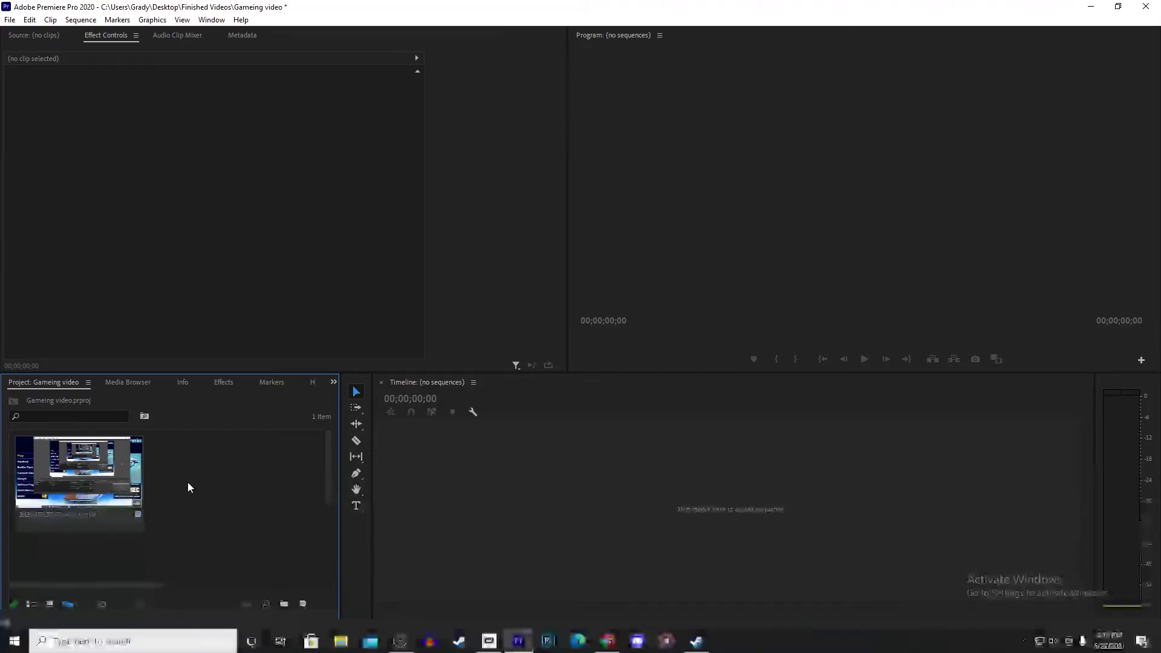
{"action": "double_click", "coordinate": [187, 481]}
{"action": "scroll", "coordinate": [46, 151], "scroll_direction": "up", "scroll_amount": 3}
{"action": "scroll", "coordinate": [49, 164], "scroll_direction": "up", "scroll_amount": 3}
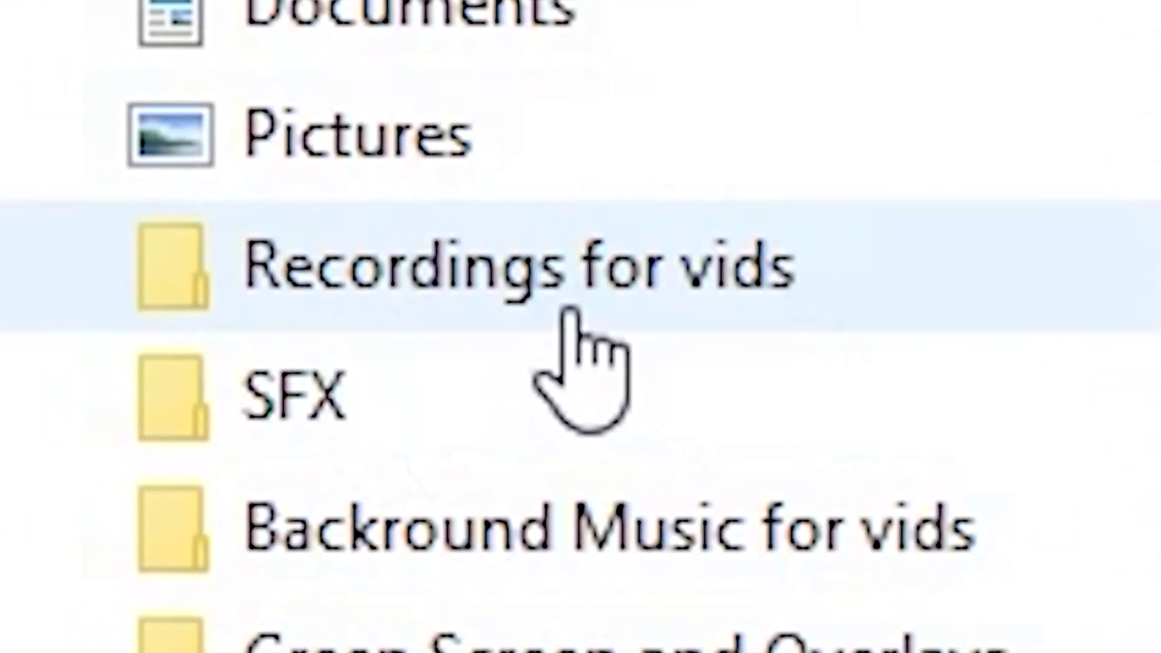
{"action": "left_click", "coordinate": [73, 184]}
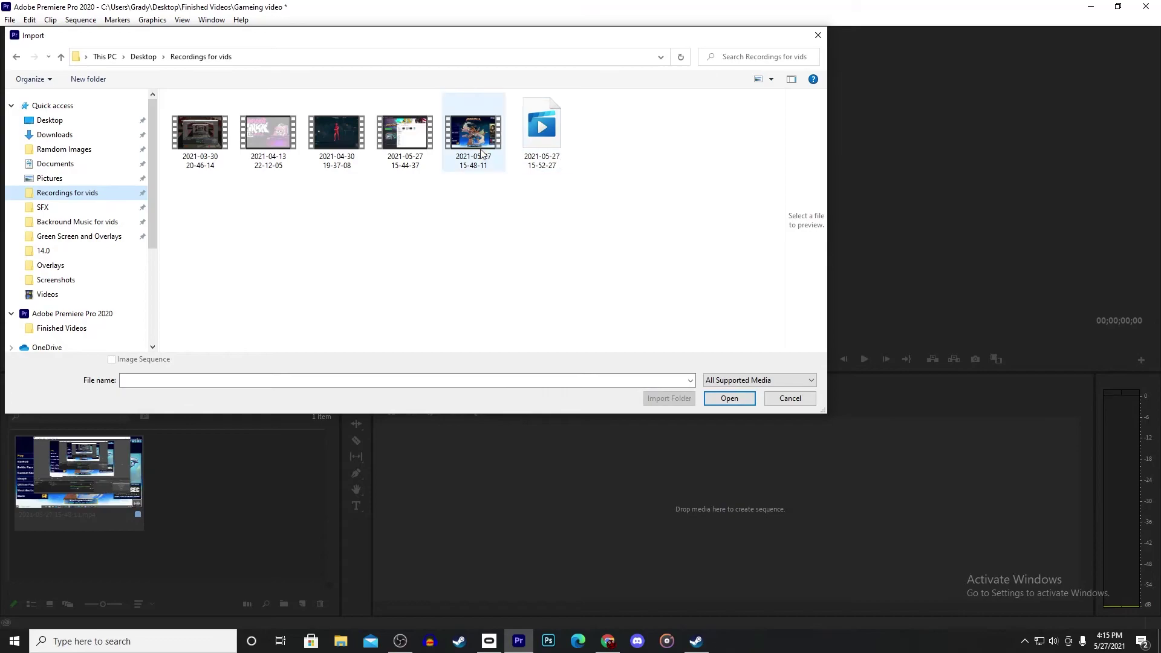
{"action": "double_click", "coordinate": [475, 129]}
{"action": "left_click_drag", "start_coordinate": [70, 467], "coordinate": [480, 484]}
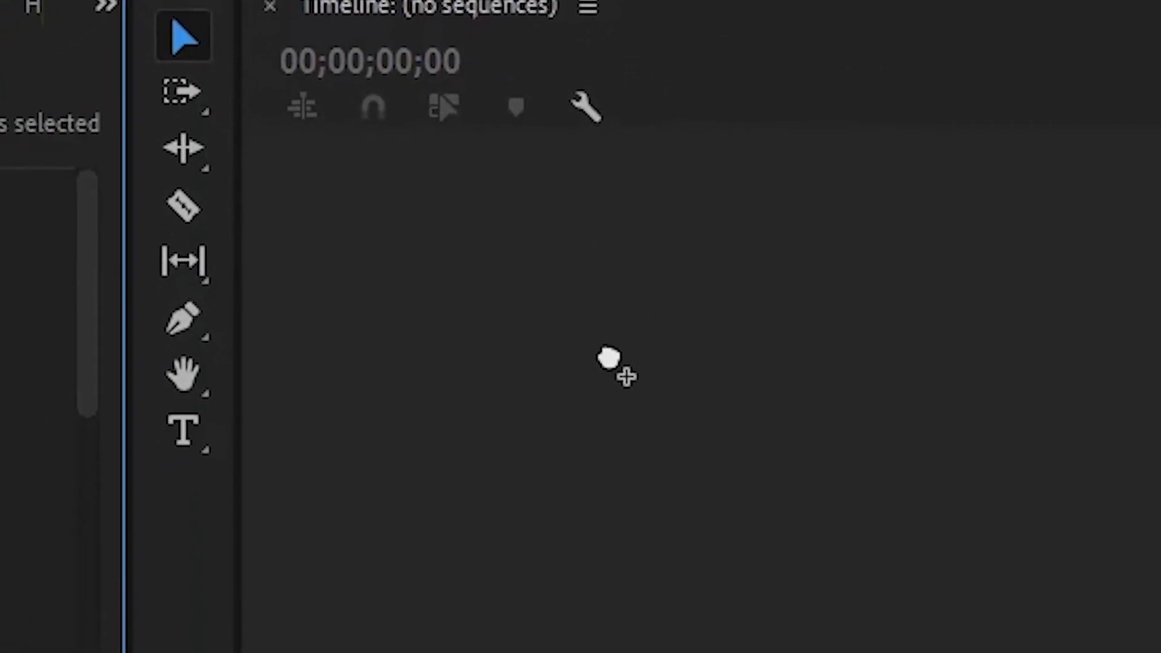
{"action": "left_click_drag", "start_coordinate": [609, 360], "coordinate": [611, 362]}
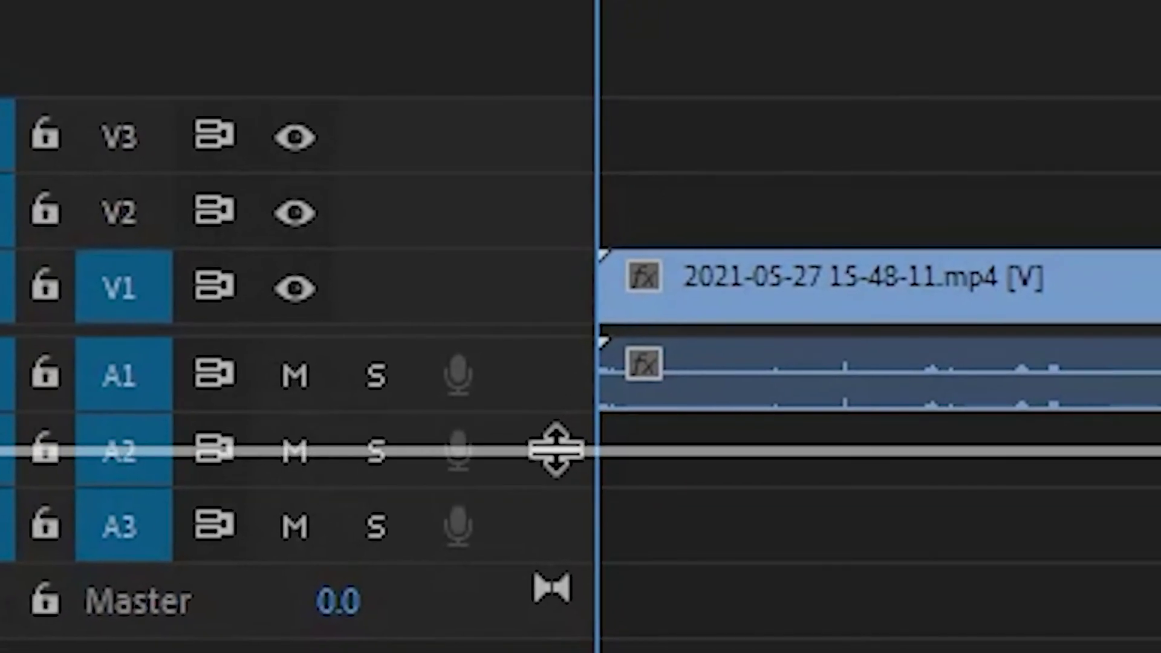
{"action": "left_click_drag", "start_coordinate": [555, 450], "coordinate": [557, 449]}
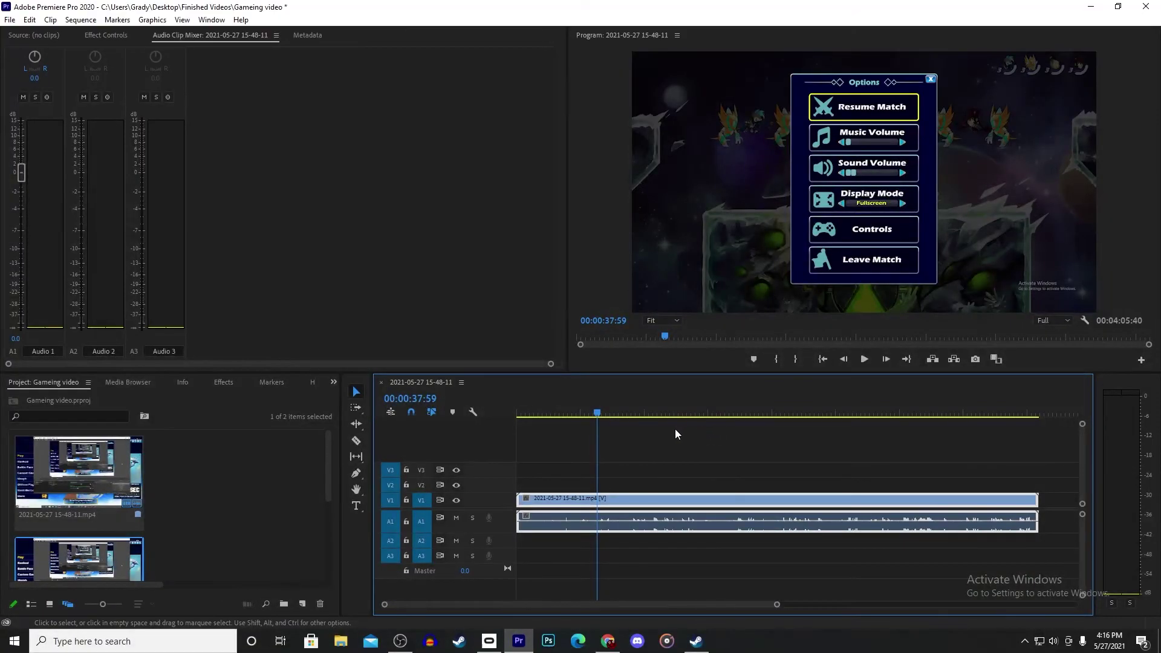
Split the recording at 00:00:39:14 with the Razor tool and return to the Selection tool.
{"action": "left_click_drag", "start_coordinate": [596, 417], "coordinate": [599, 416]}
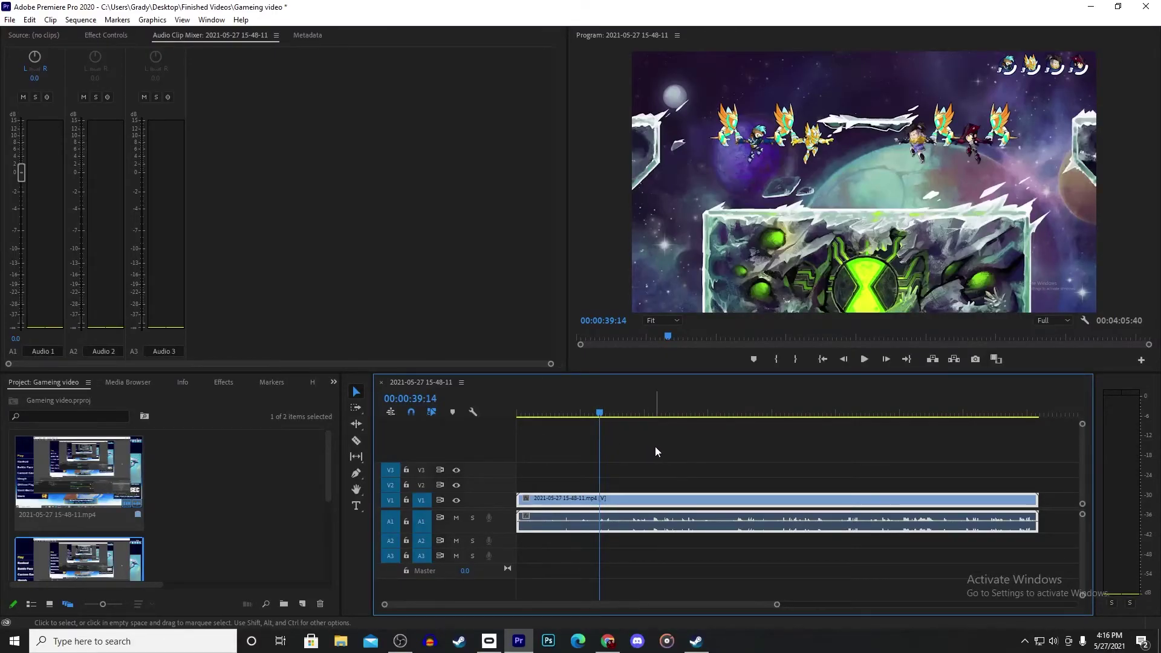
{"action": "key", "text": "c"}
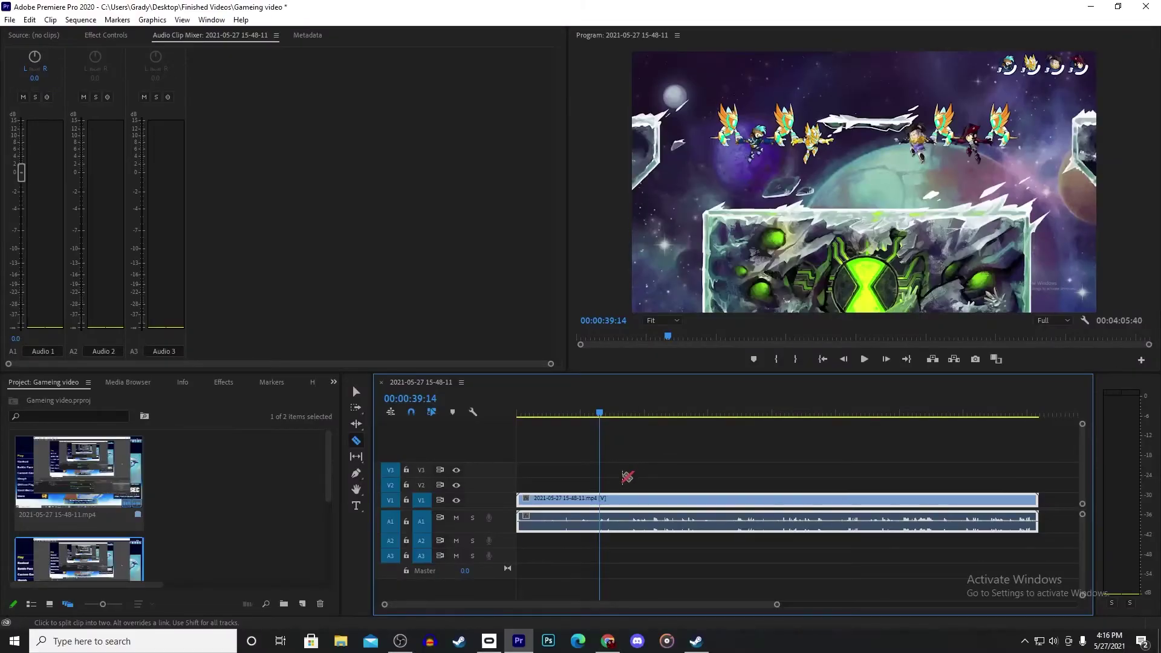
{"action": "left_click", "coordinate": [342, 538]}
{"action": "key", "text": "v"}
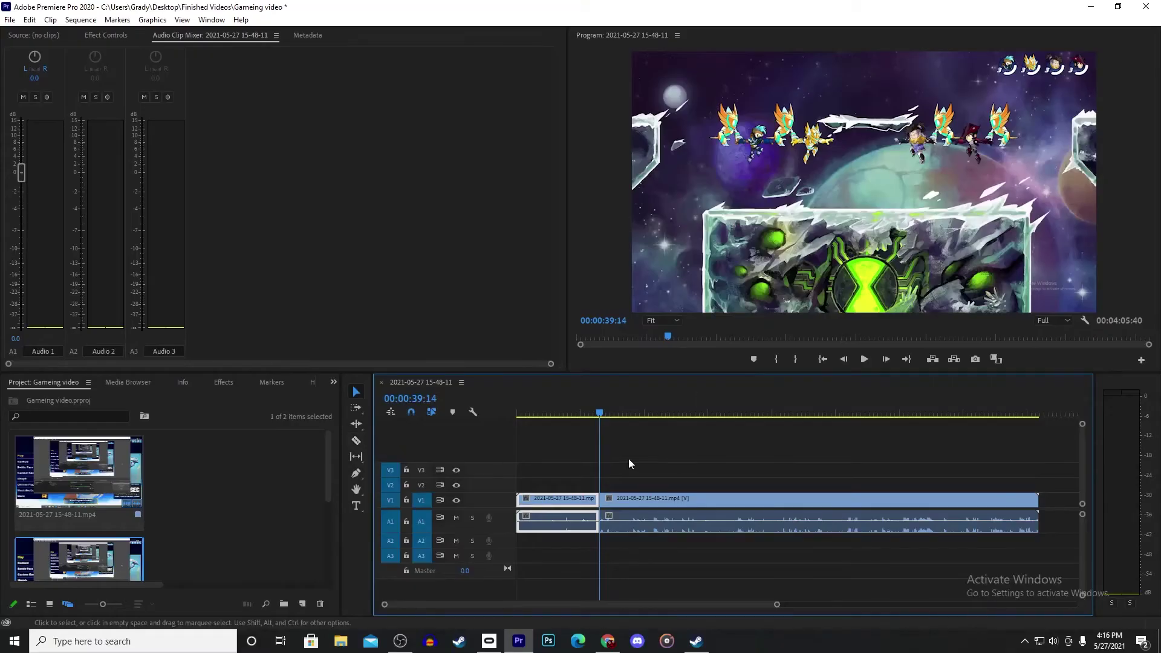
Try to shift the segment after the cut further along the timeline.
{"action": "left_click", "coordinate": [357, 441]}
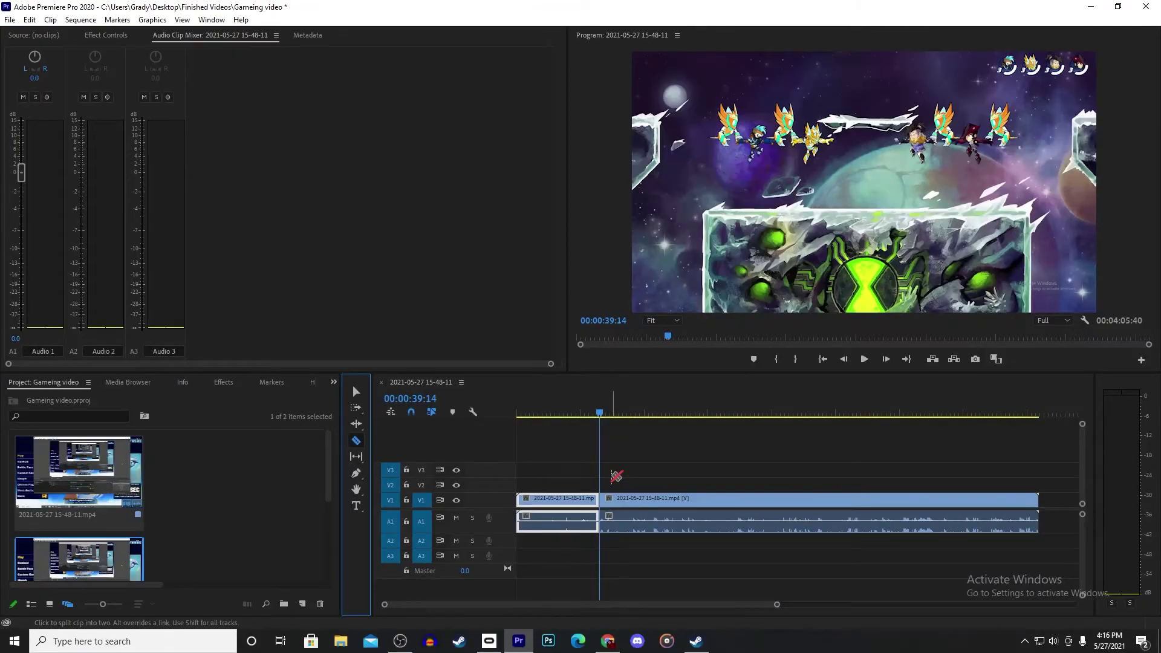
{"action": "key", "text": "v"}
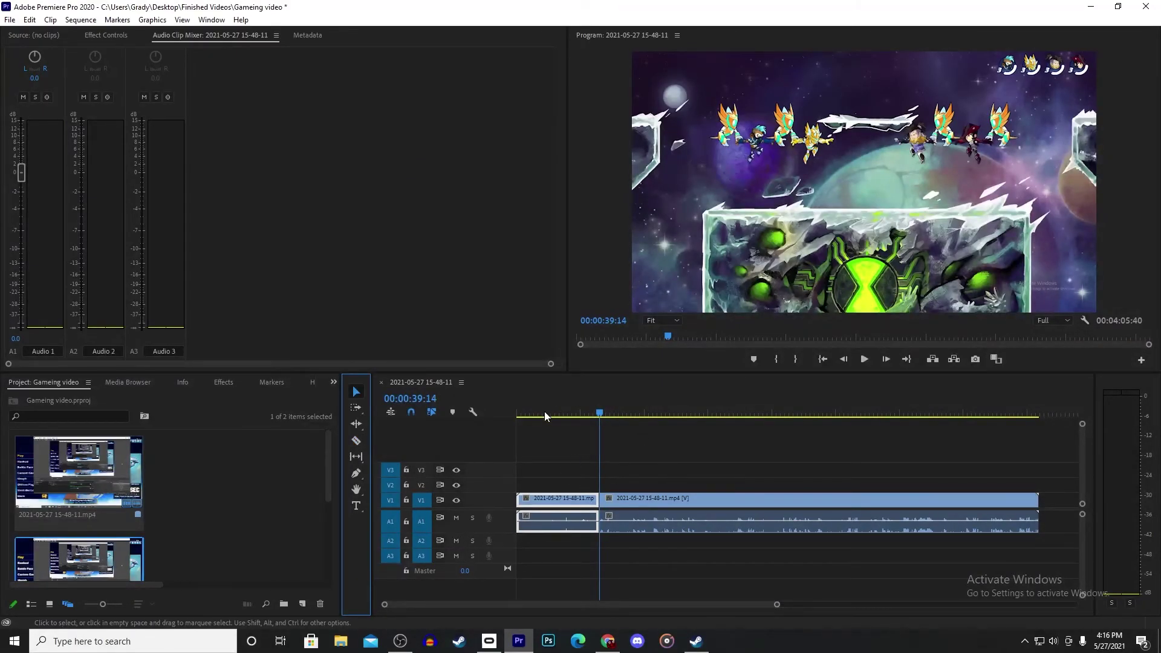
{"action": "left_click_drag", "start_coordinate": [654, 498], "coordinate": [788, 468]}
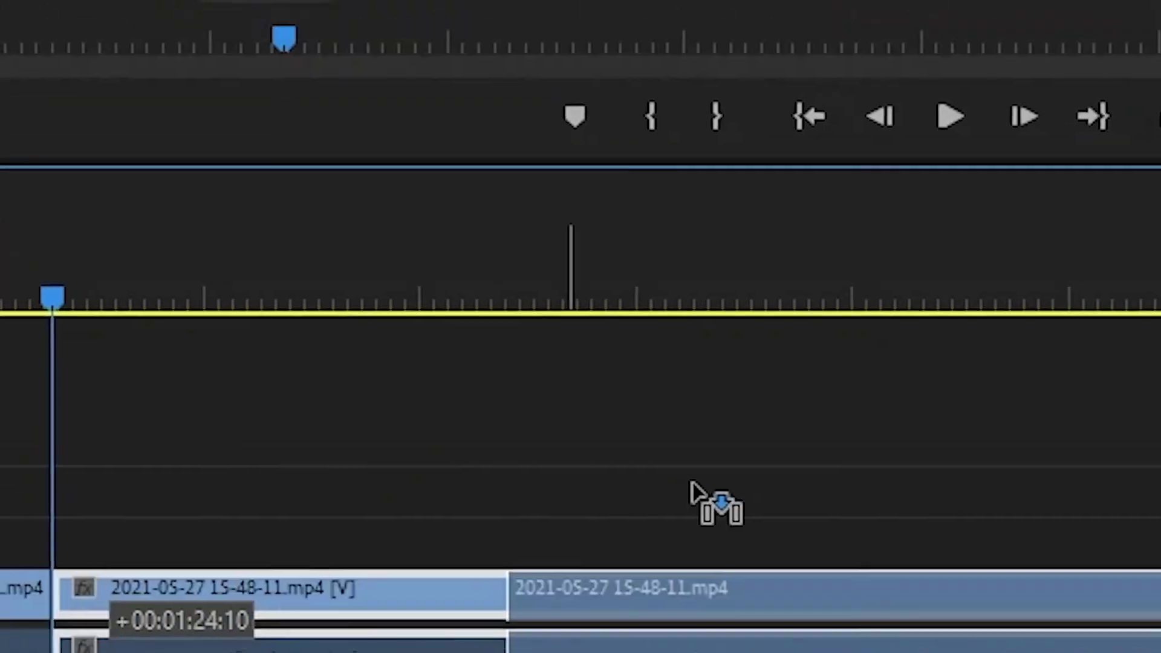
{"action": "left_click_drag", "start_coordinate": [691, 482], "coordinate": [772, 550]}
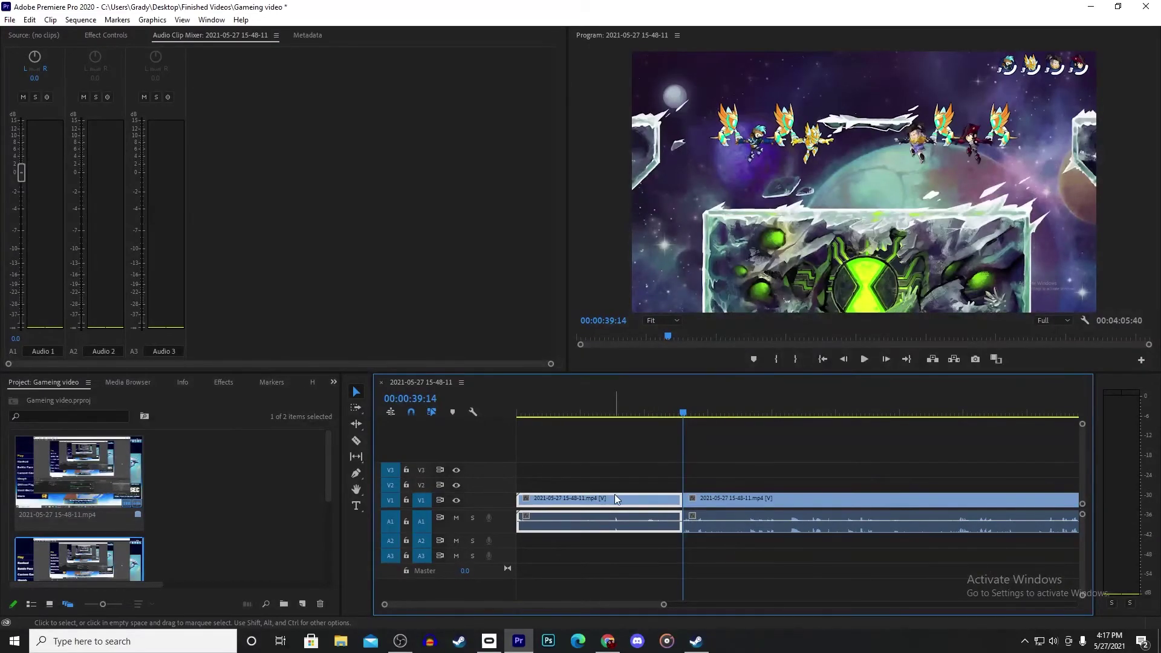
Delete the segment before the 00:00:39:14 cut and close the empty gap with Ripple Delete.
{"action": "key", "text": "Delete"}
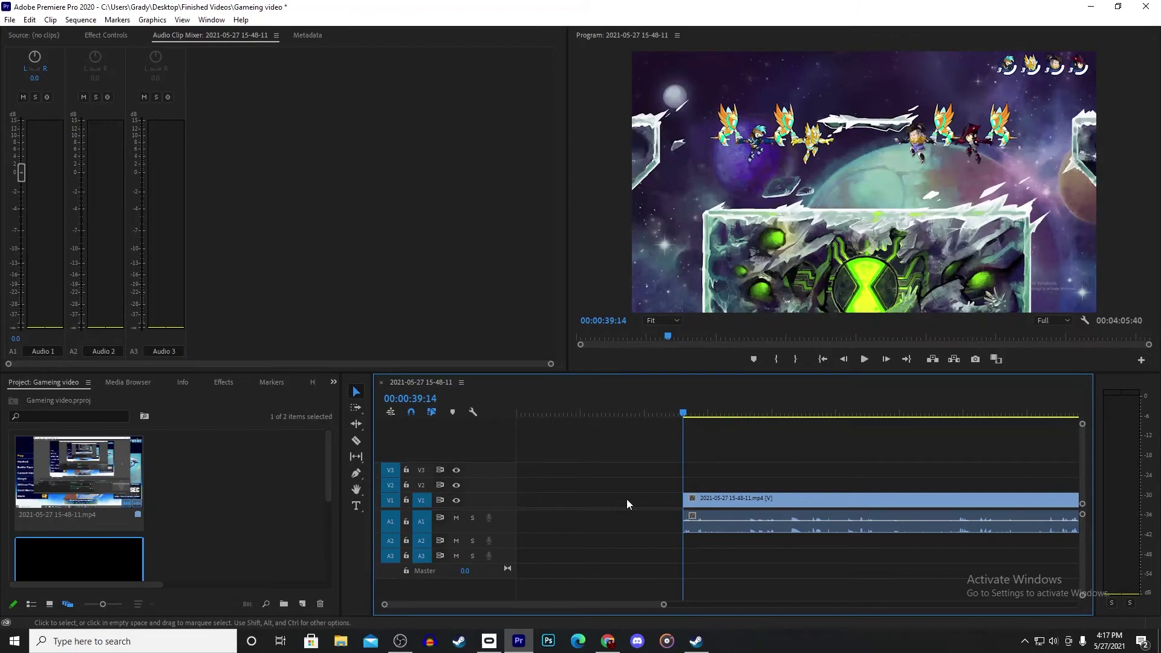
{"action": "left_click_drag", "start_coordinate": [687, 503], "coordinate": [542, 500]}
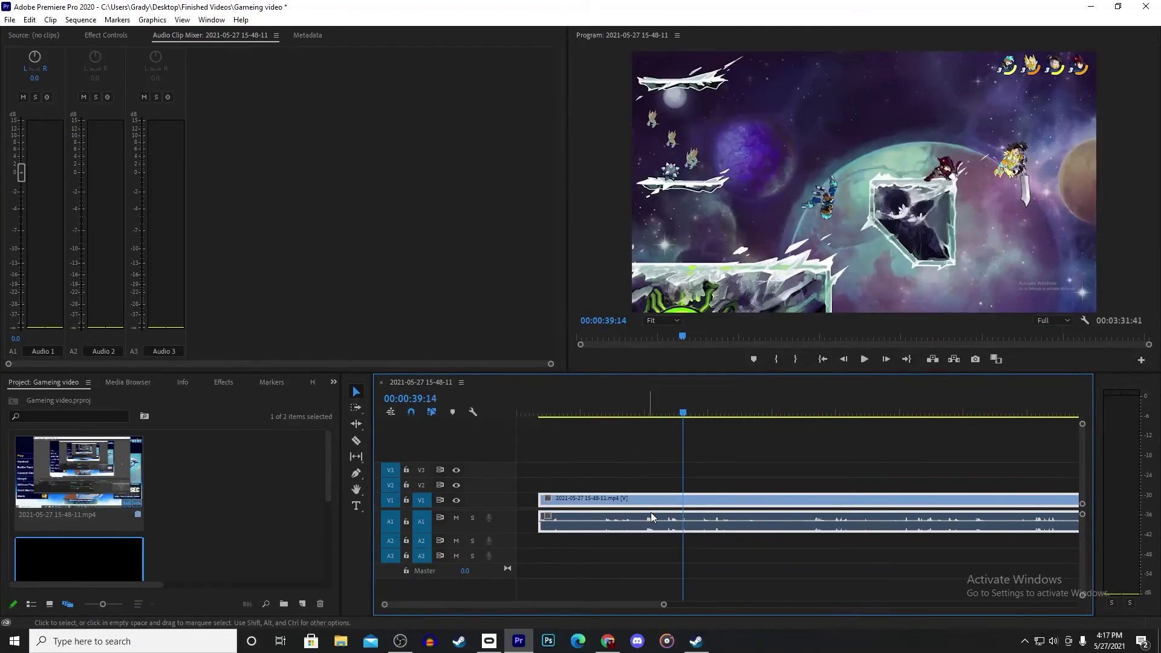
{"action": "key", "text": "ctrl+z"}
{"action": "left_click", "coordinate": [615, 495]}
{"action": "right_click", "coordinate": [615, 495]}
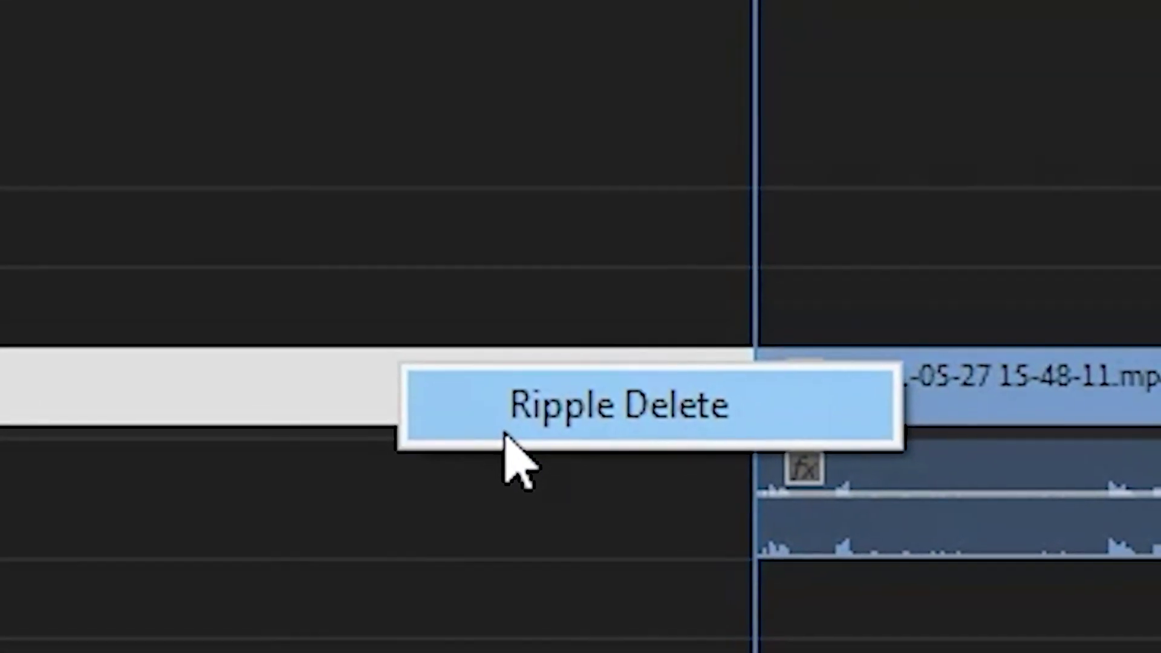
{"action": "left_click", "coordinate": [539, 427]}
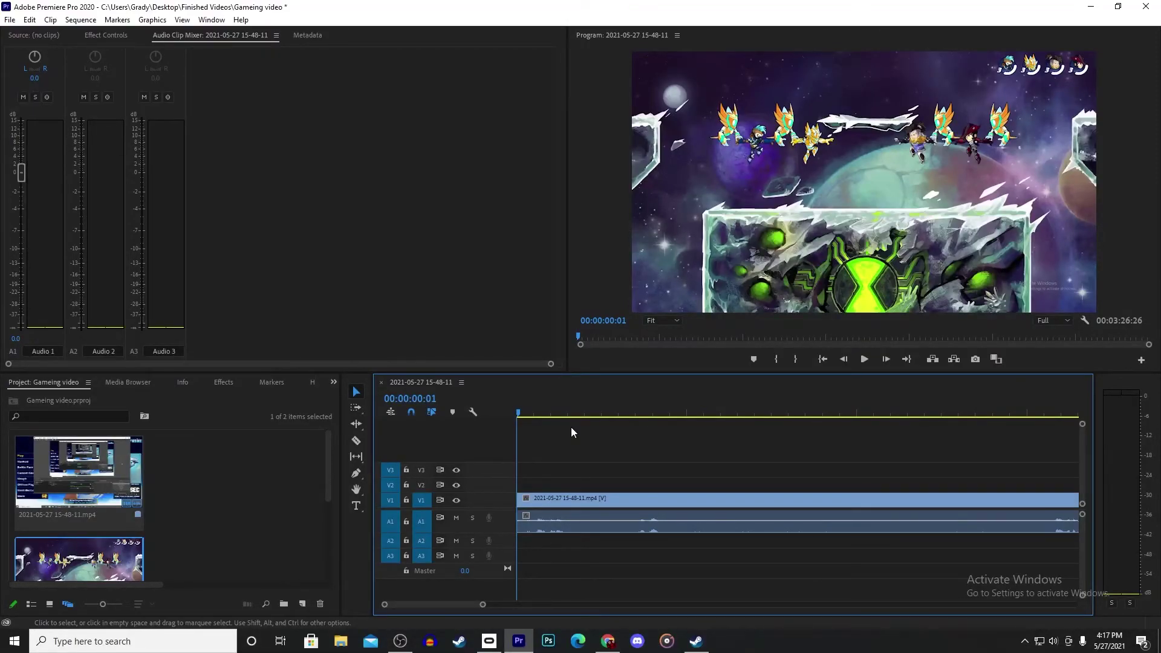
Add the text "alright let's go" over the gameplay with the Type tool, starting at 00:00:00:14.
{"action": "left_click", "coordinate": [521, 415]}
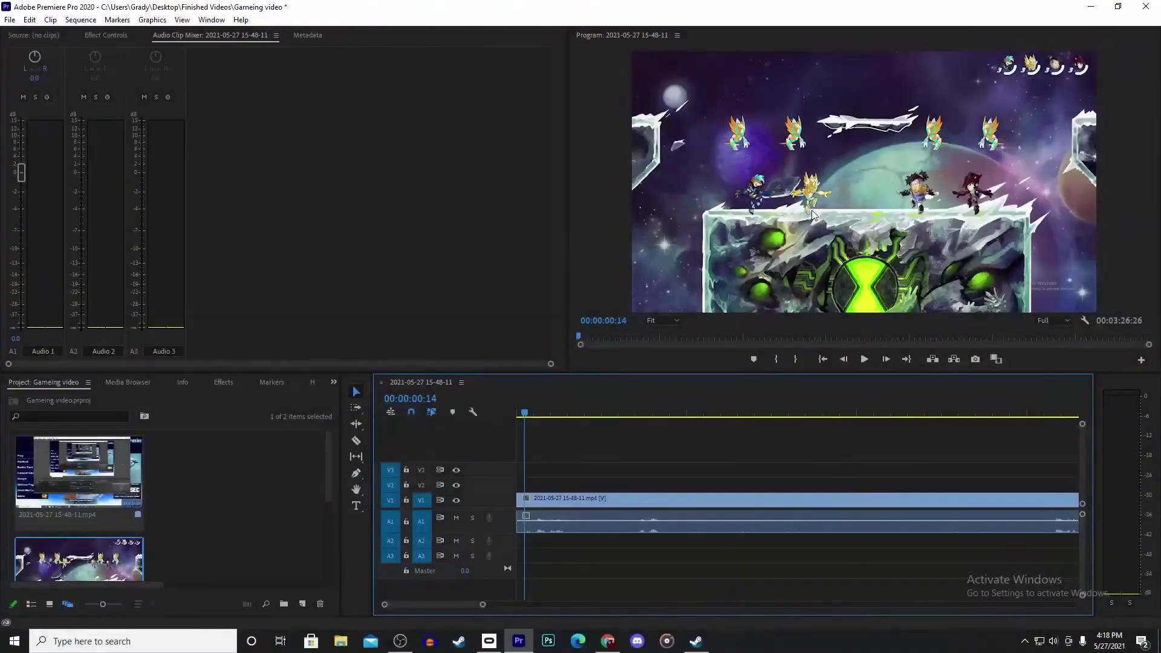
{"action": "key", "text": "t"}
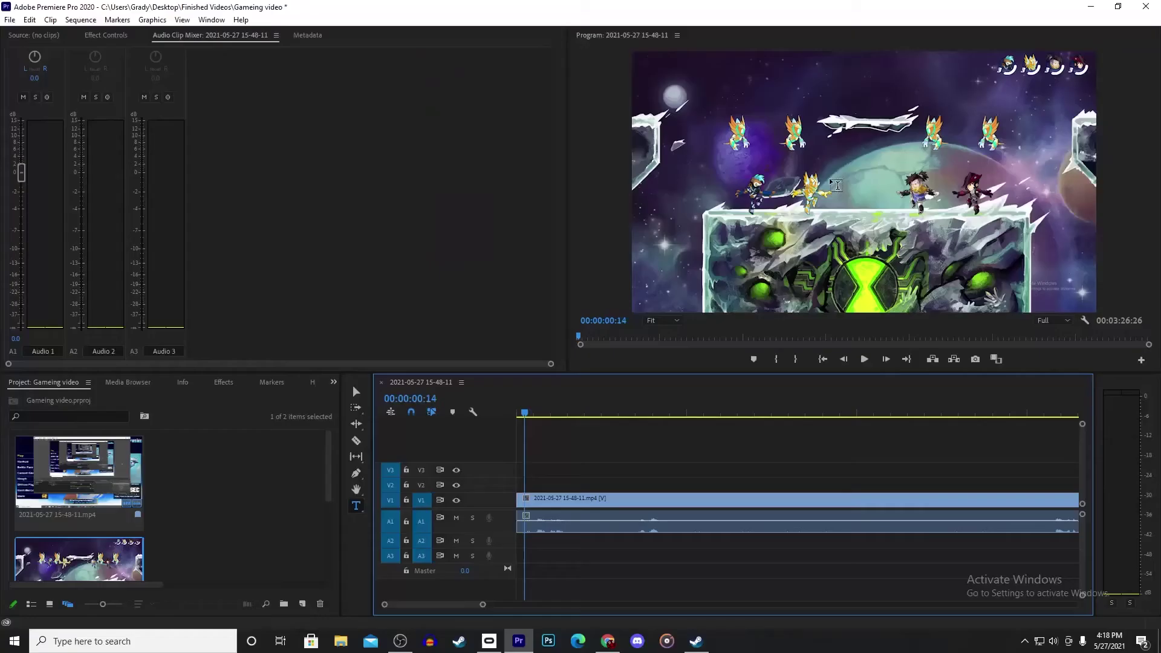
{"action": "left_click", "coordinate": [832, 176]}
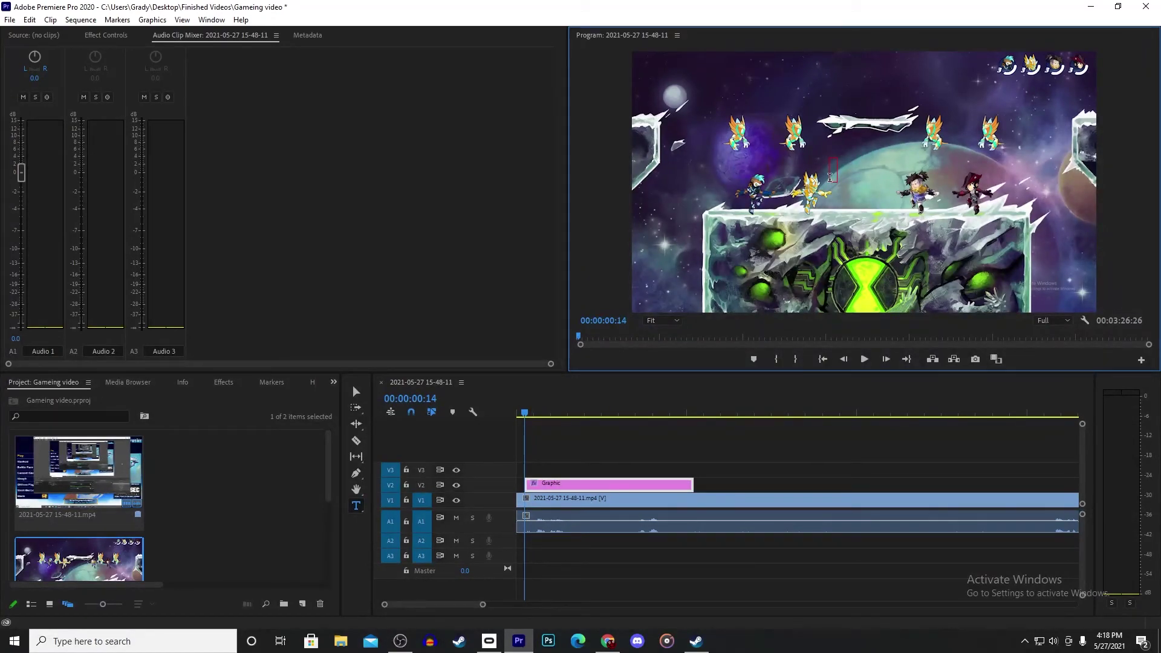
{"action": "type", "text": "alrigth"}
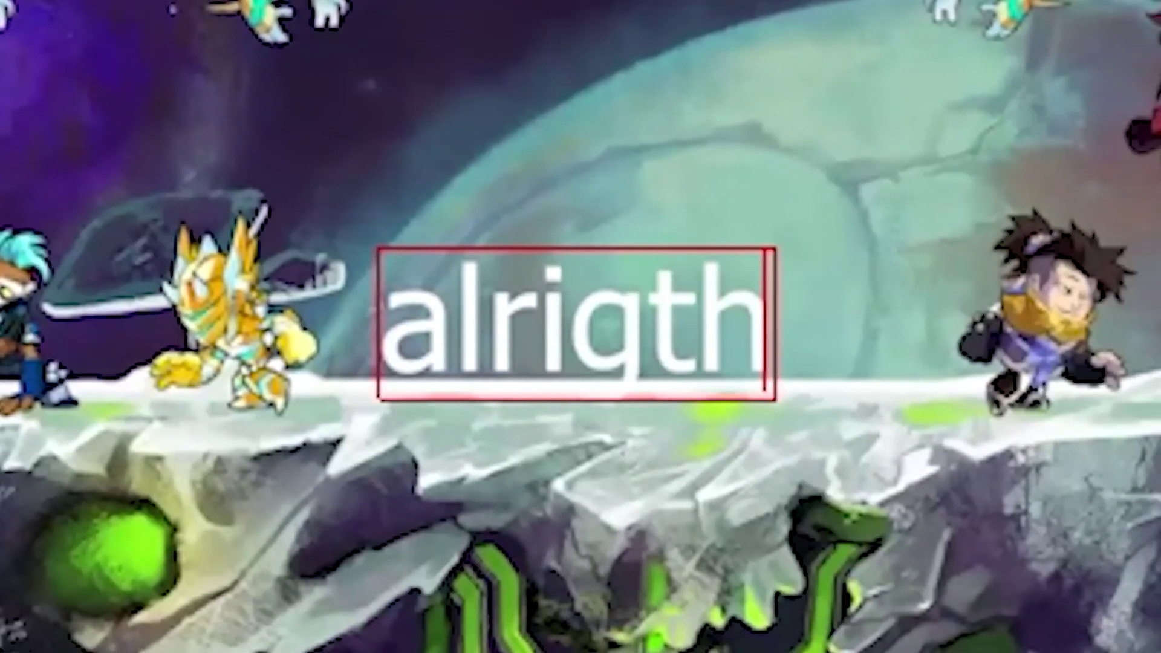
{"action": "key", "text": "BackSpace"}
{"action": "key", "text": "BackSpace"}
{"action": "type", "text": "ht let's go"}
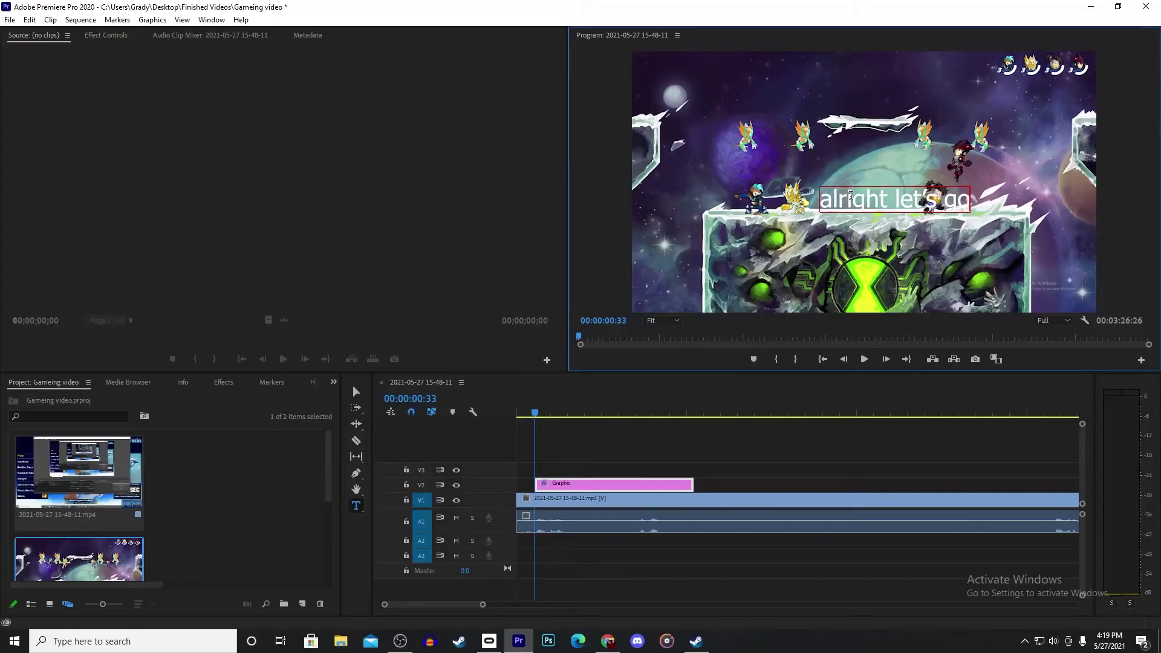
Select the whole "alright let's go" text, expand its text properties and center-align it.
{"action": "left_click", "coordinate": [855, 198]}
{"action": "key", "text": "ctrl+a"}
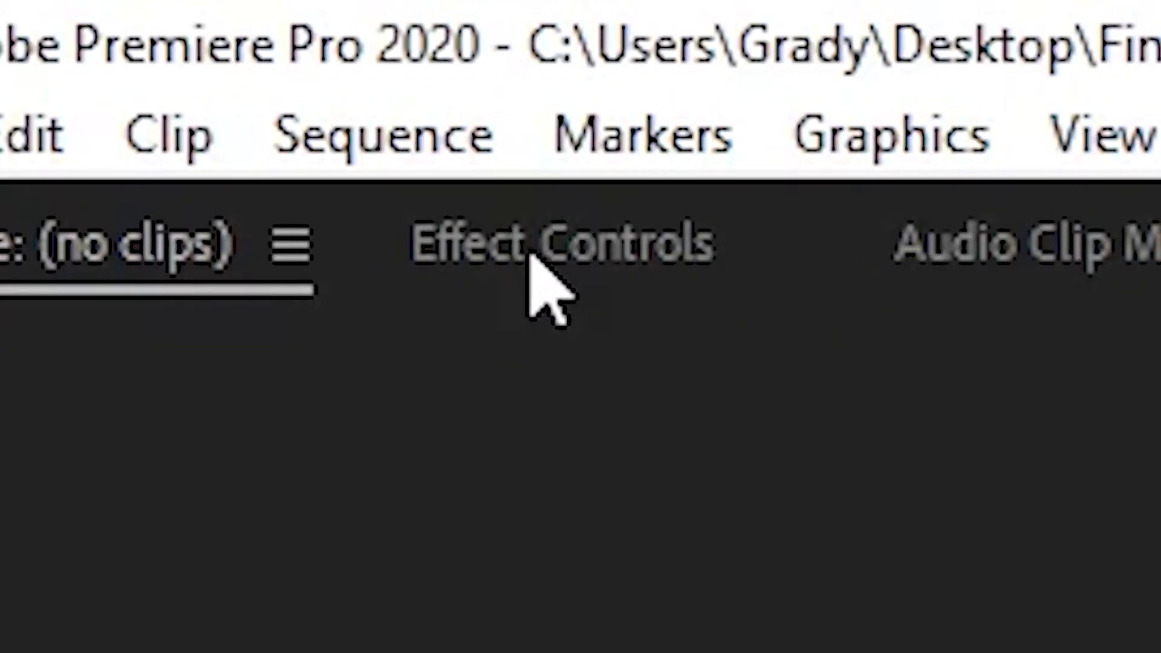
{"action": "left_click", "coordinate": [531, 257]}
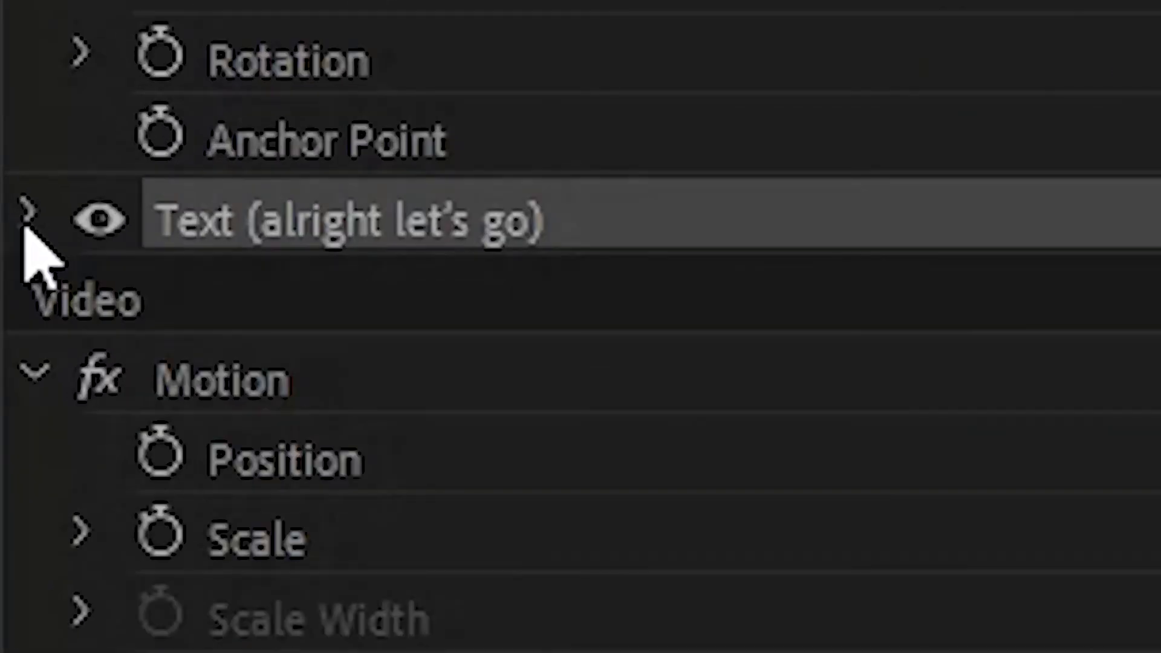
{"action": "left_click", "coordinate": [8, 174]}
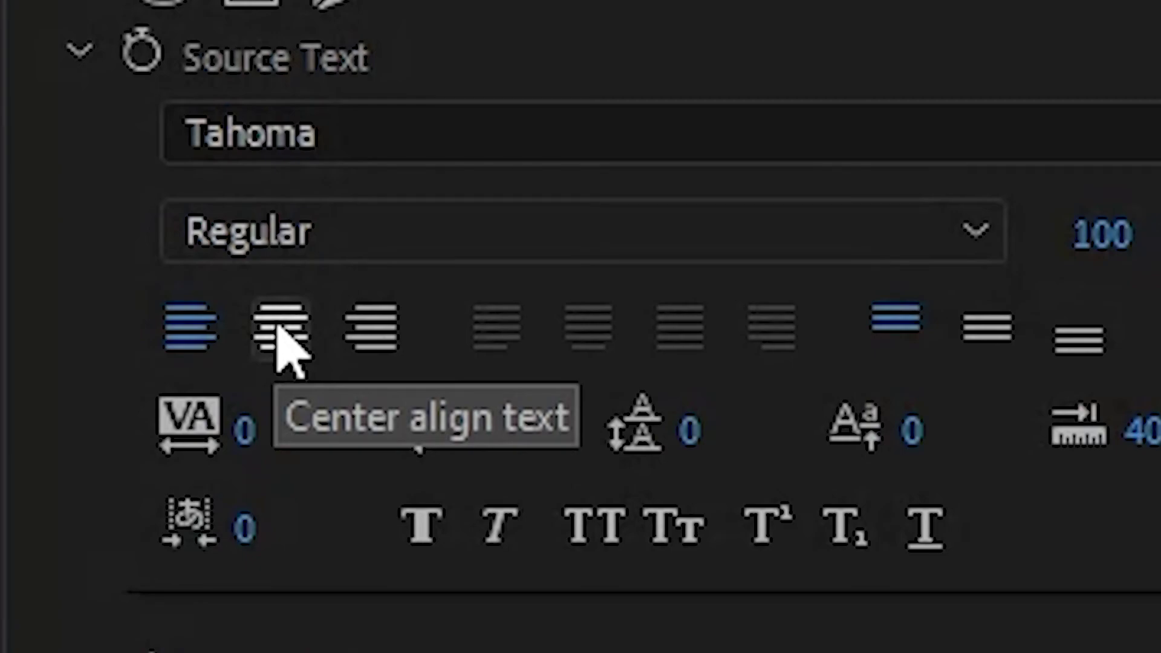
{"action": "left_click", "coordinate": [280, 332]}
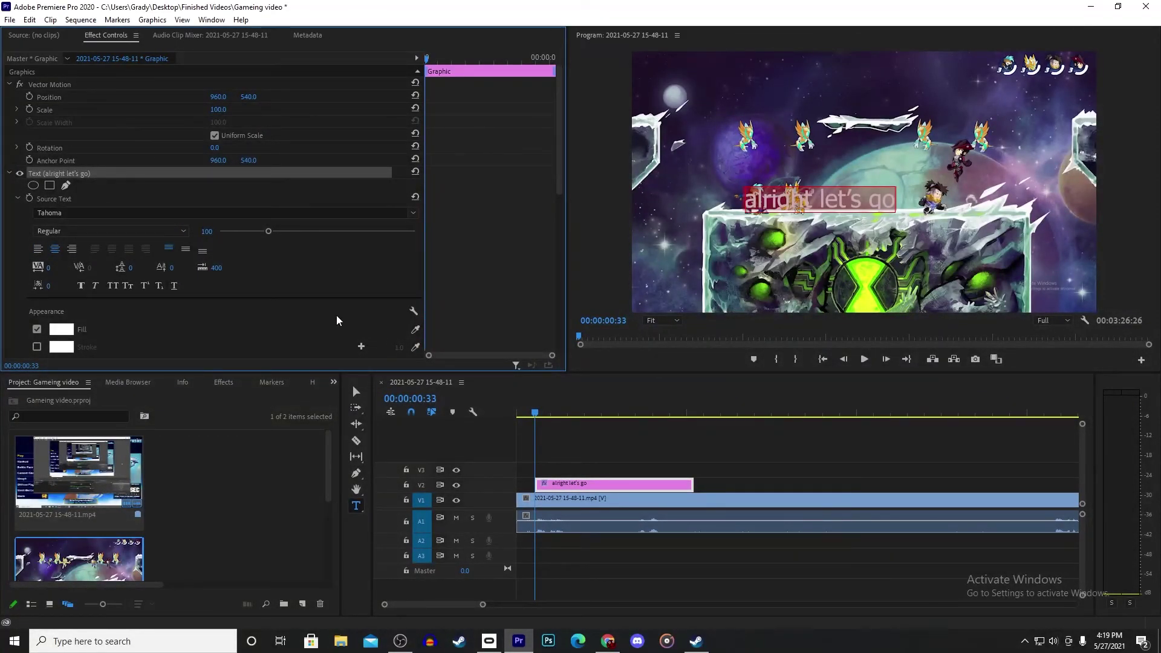
Set the "alright let's go" text's font to Mont and enable its stroke.
{"action": "left_click", "coordinate": [171, 213]}
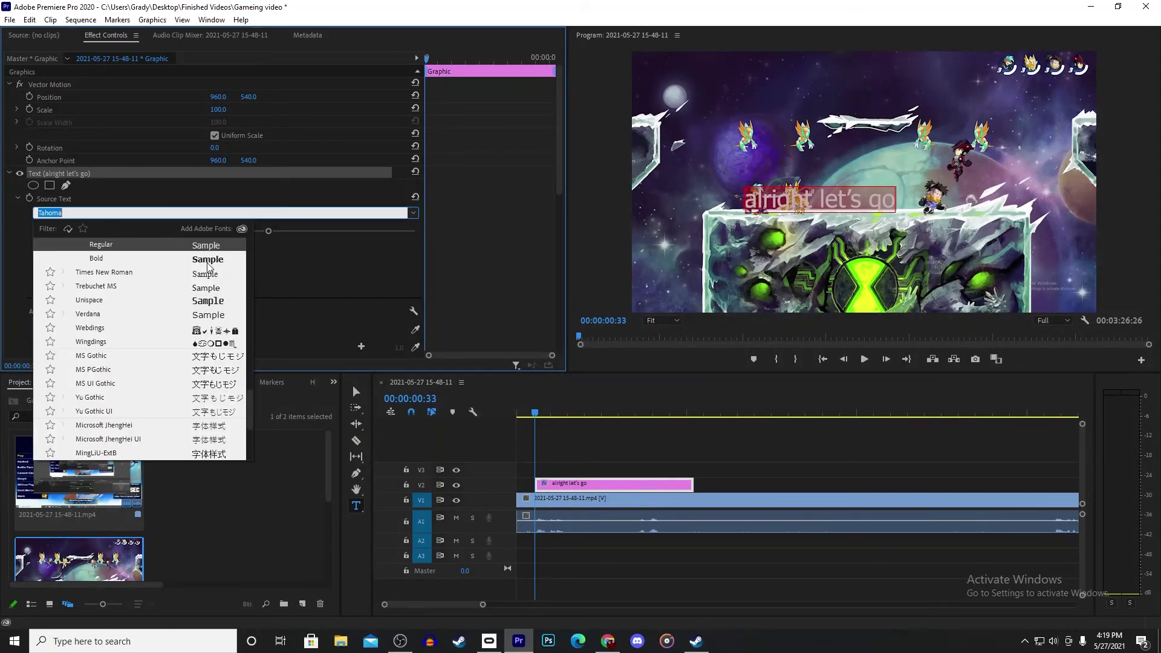
{"action": "scroll", "coordinate": [195, 285], "scroll_direction": "up", "scroll_amount": 7}
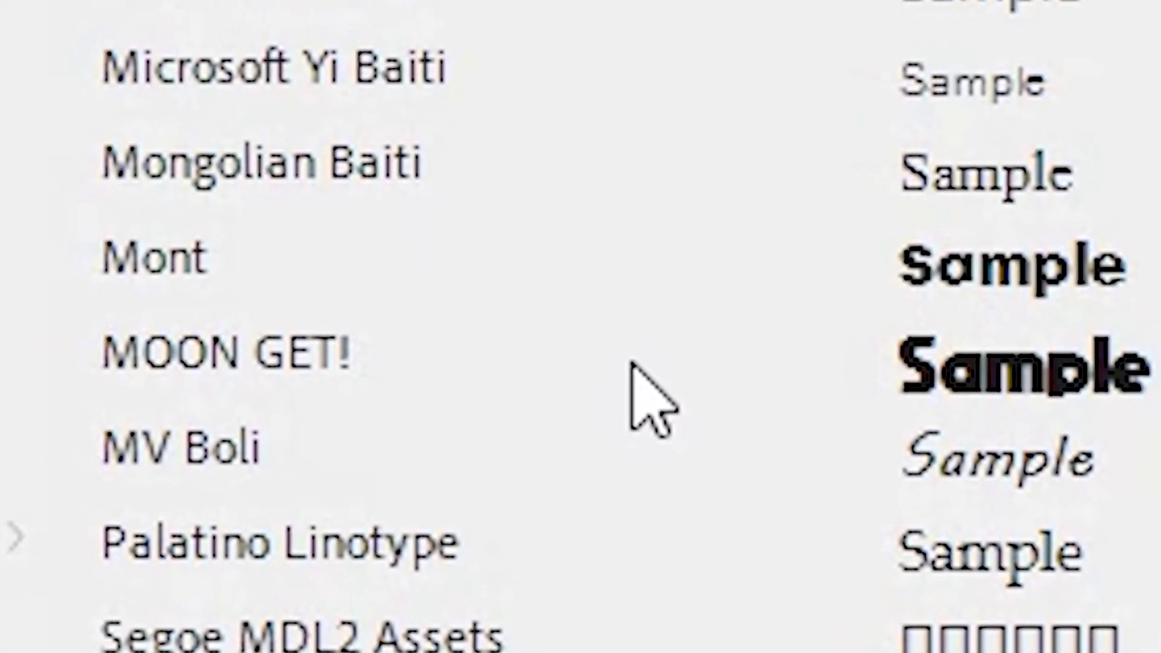
{"action": "left_click", "coordinate": [667, 351]}
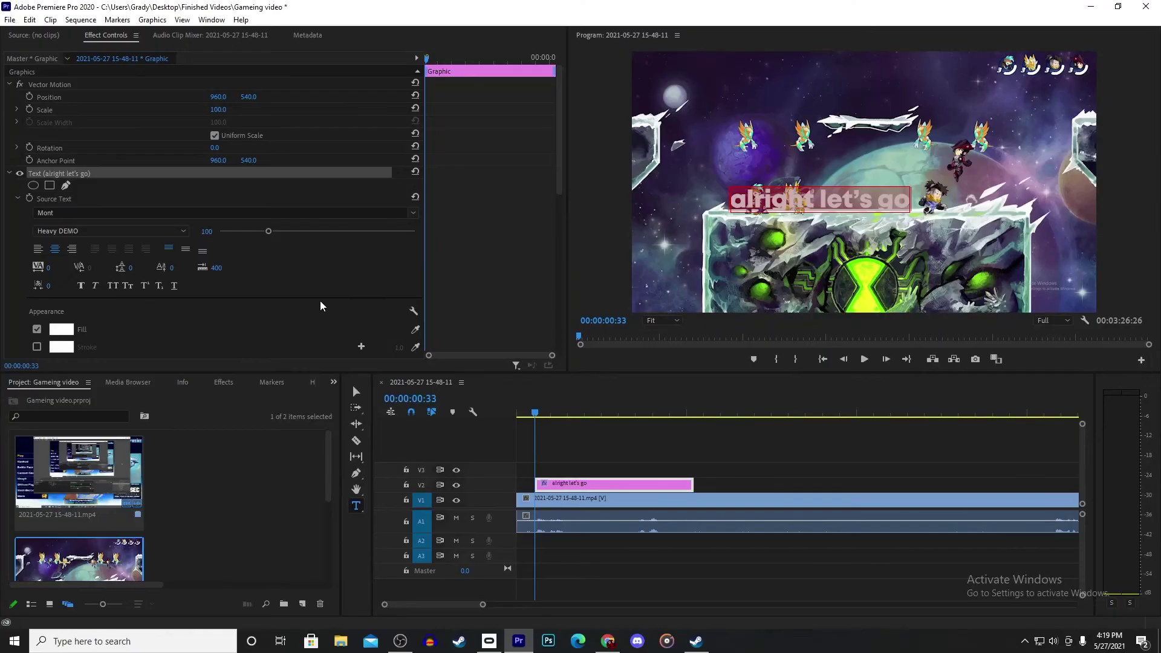
{"action": "scroll", "coordinate": [342, 296], "scroll_direction": "down", "scroll_amount": 2}
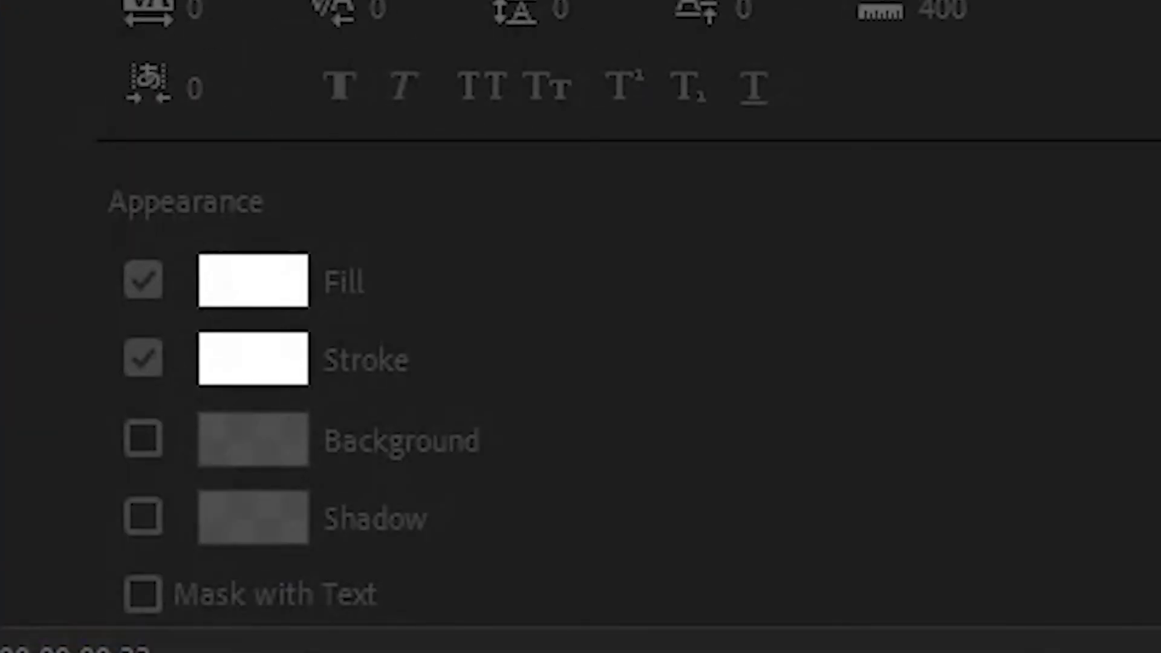
Set the caption text's stroke color to black and its stroke width to 17.0.
{"action": "left_click", "coordinate": [61, 298]}
{"action": "left_click", "coordinate": [429, 280]}
{"action": "left_click_drag", "start_coordinate": [429, 281], "coordinate": [457, 211]}
{"action": "left_click", "coordinate": [622, 199]}
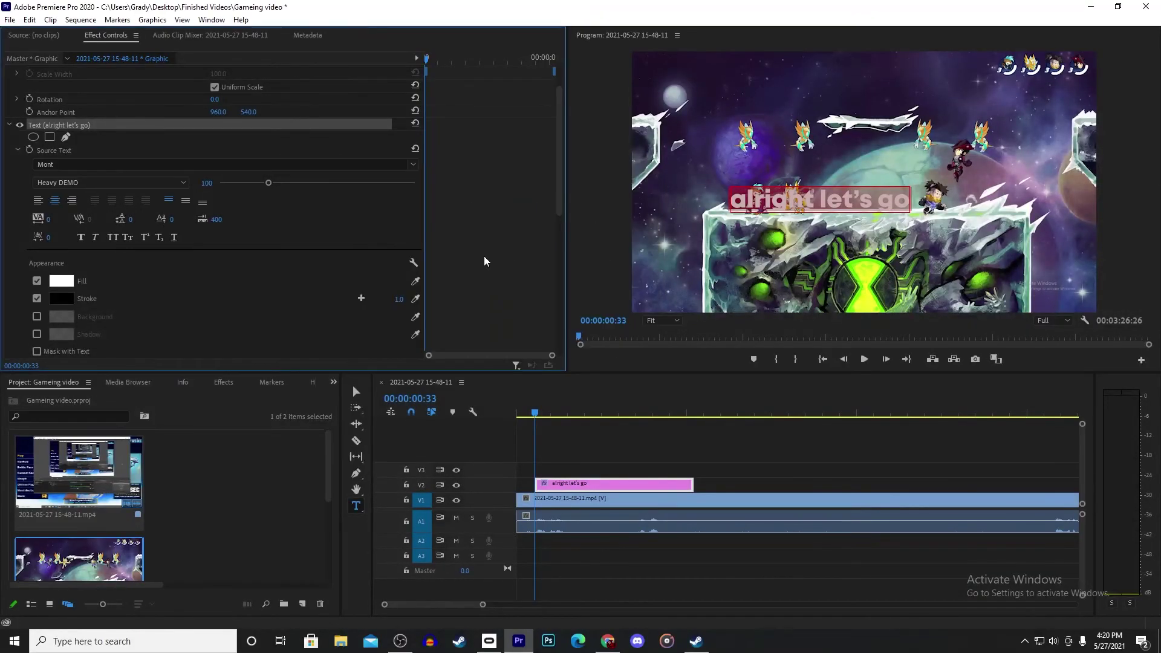
{"action": "mouse_move", "coordinate": [399, 299]}
{"action": "left_mouse_down"}
{"action": "mouse_move", "coordinate": [459, 299]}
{"action": "mouse_move", "coordinate": [401, 299]}
{"action": "left_mouse_up"}
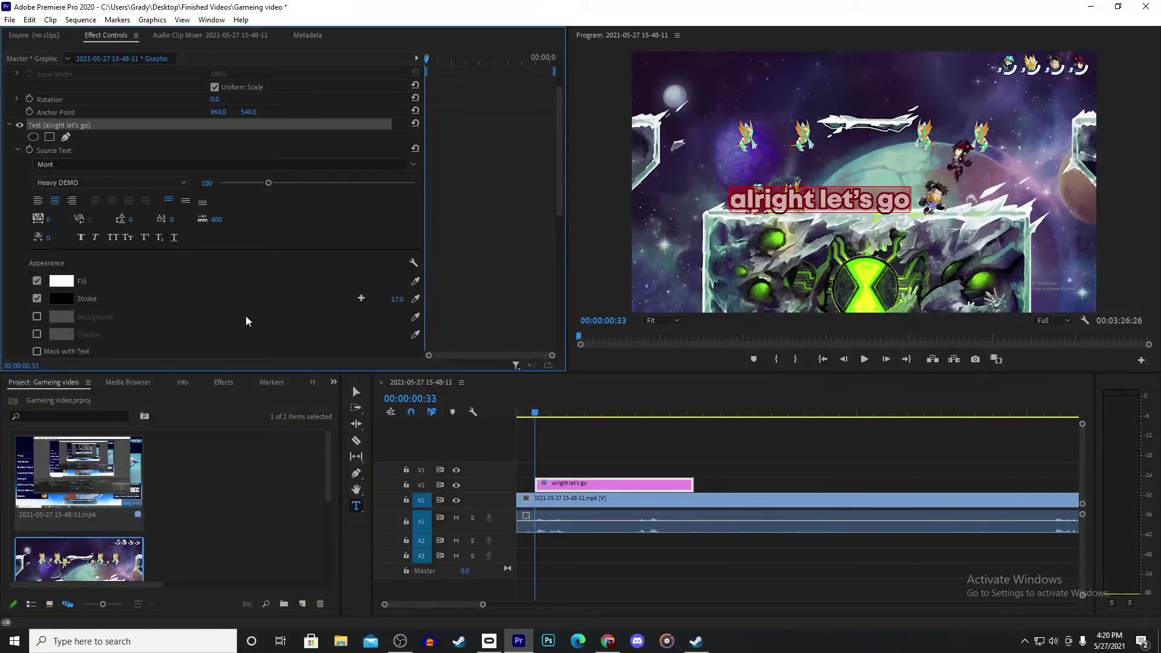
Enable the caption text's shadow and set the shadow color to black (000000).
{"action": "scroll", "coordinate": [247, 321], "scroll_direction": "down", "scroll_amount": 1}
{"action": "left_click", "coordinate": [37, 298]}
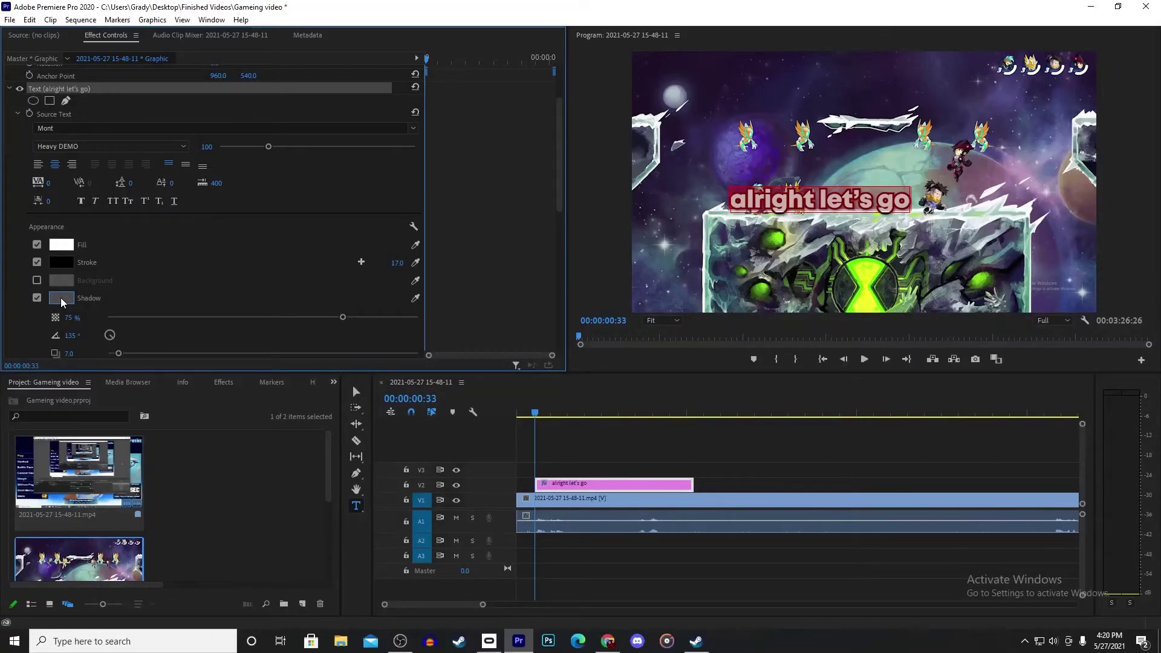
{"action": "left_click", "coordinate": [61, 297]}
{"action": "left_click_drag", "start_coordinate": [430, 281], "coordinate": [505, 190]}
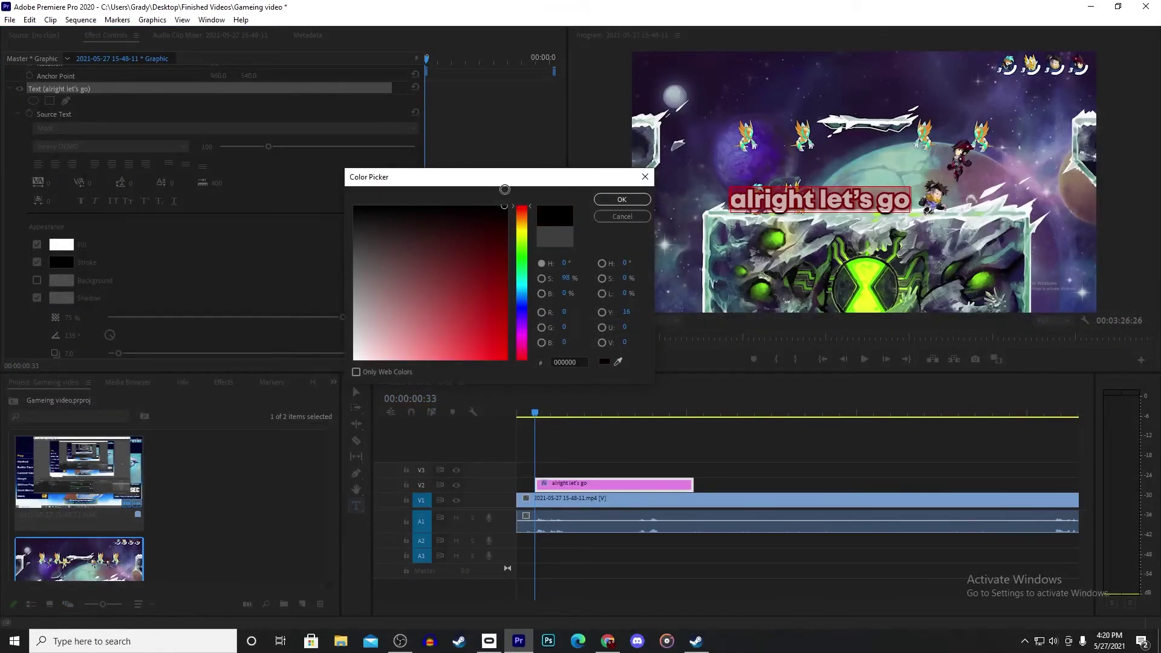
{"action": "left_click", "coordinate": [610, 200]}
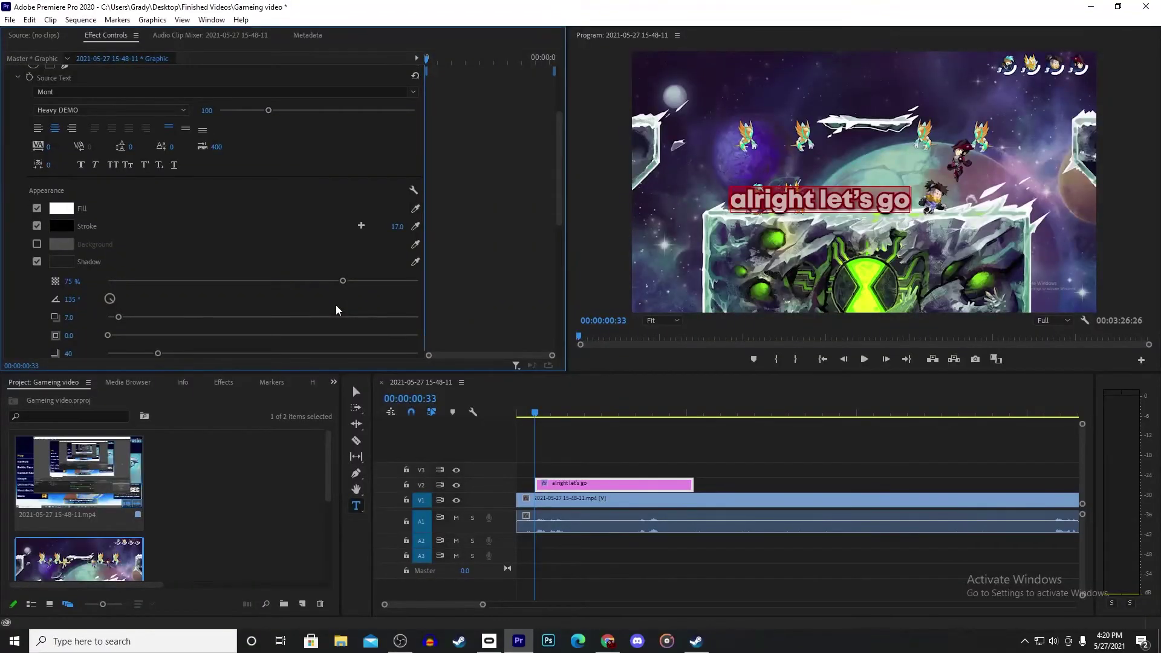
{"action": "scroll", "coordinate": [317, 253], "scroll_direction": "down", "scroll_amount": 1}
{"action": "scroll", "coordinate": [72, 306], "scroll_direction": "up", "scroll_amount": 2}
{"action": "left_click", "coordinate": [37, 298]}
{"action": "left_click", "coordinate": [37, 298]}
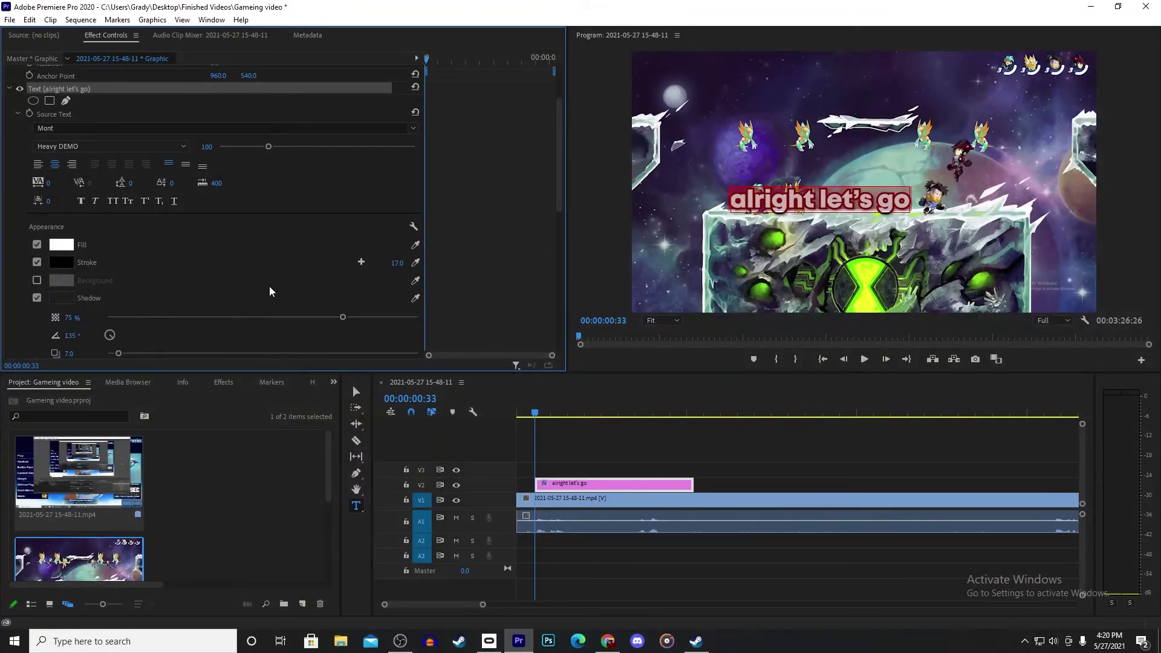
Move the "alright let's go" text to the lower center of the frame, at about 960, 1005.
{"action": "scroll", "coordinate": [230, 270], "scroll_direction": "down", "scroll_amount": 3}
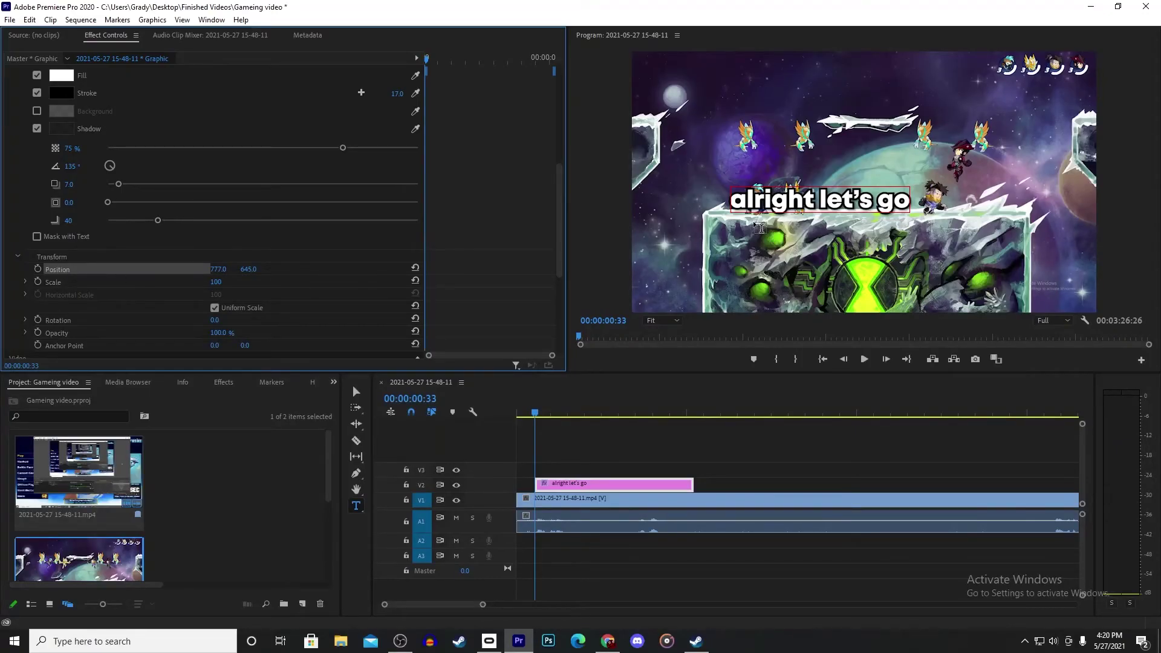
{"action": "key", "text": "v"}
{"action": "left_click_drag", "start_coordinate": [847, 203], "coordinate": [892, 289]}
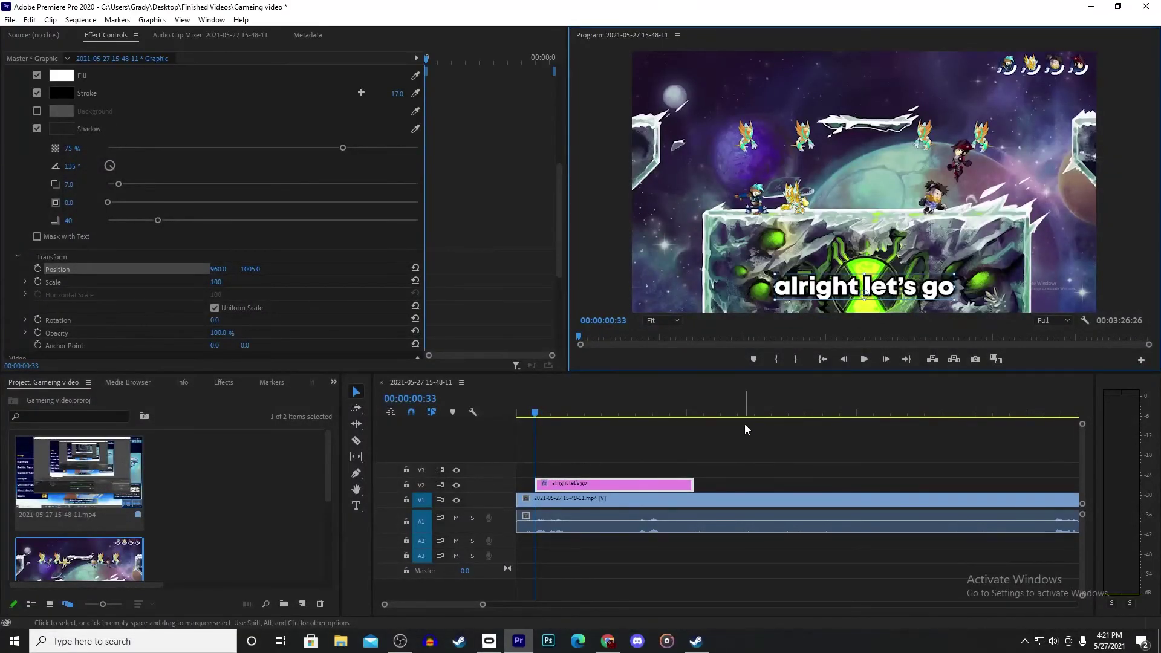
Set the text's scale to 80 and lower it to about 960, 1026.9 in the frame.
{"action": "scroll", "coordinate": [60, 249], "scroll_direction": "down", "scroll_amount": 1}
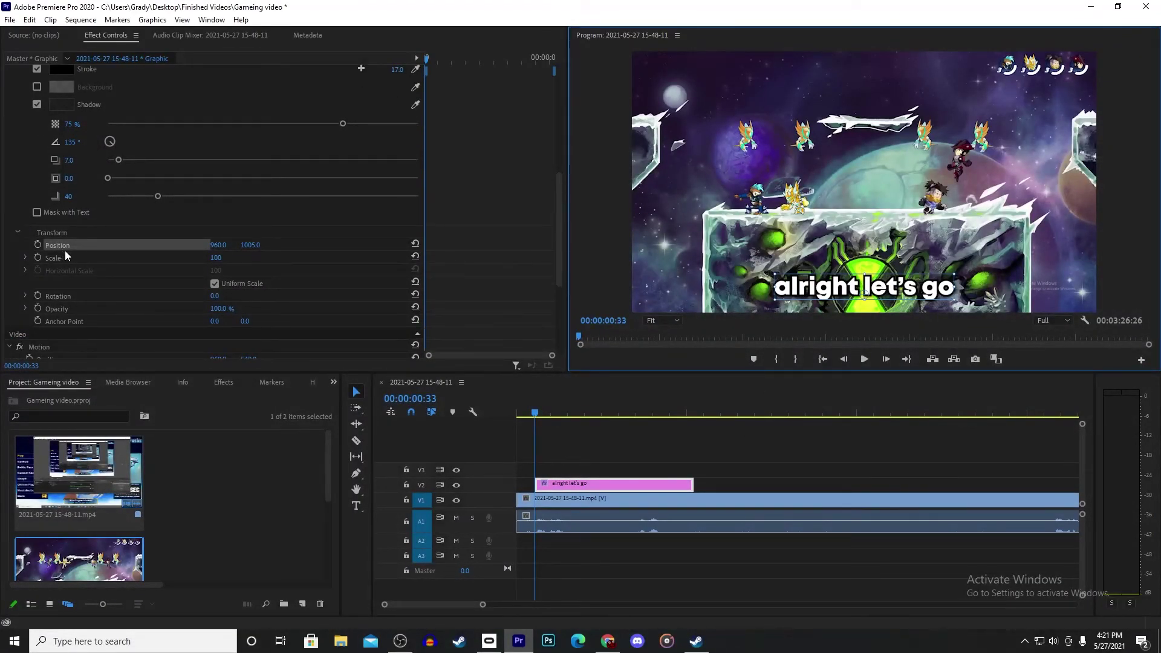
{"action": "scroll", "coordinate": [67, 253], "scroll_direction": "up", "scroll_amount": 8}
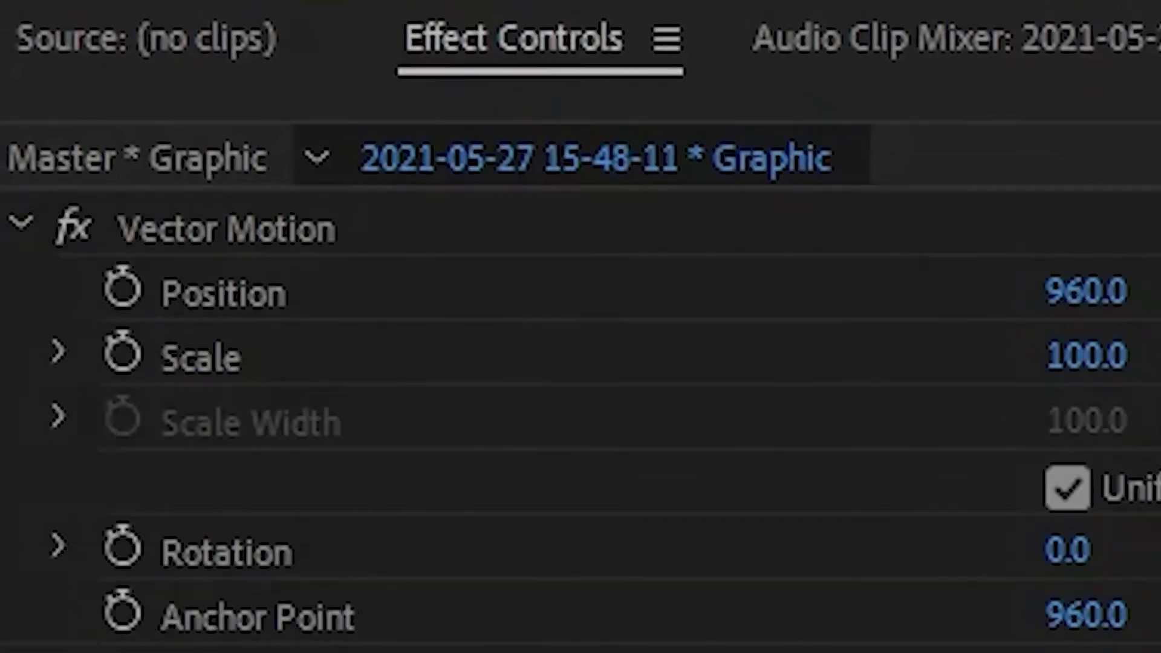
{"action": "scroll", "coordinate": [118, 288], "scroll_direction": "down", "scroll_amount": 10}
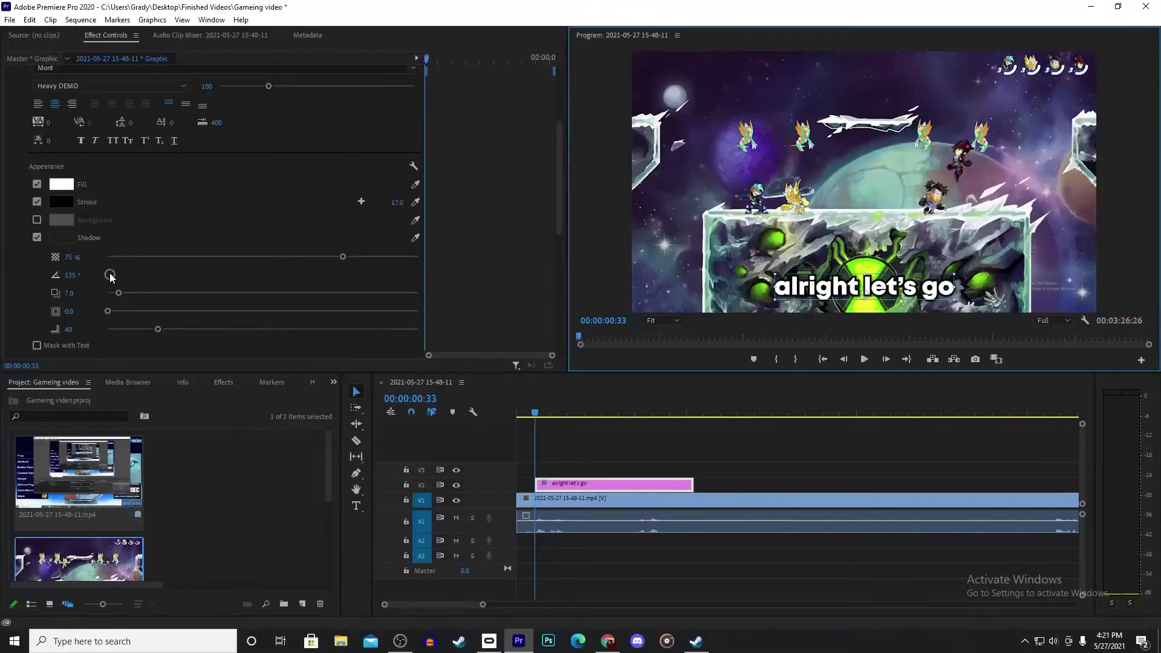
{"action": "scroll", "coordinate": [112, 295], "scroll_direction": "down", "scroll_amount": 3}
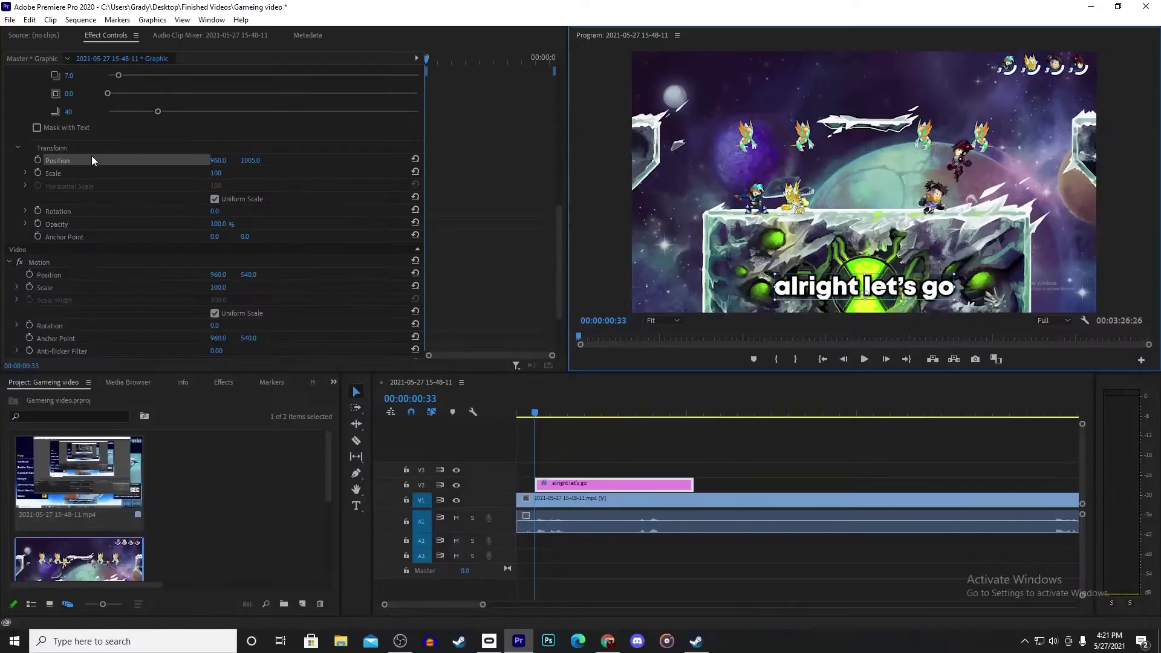
{"action": "scroll", "coordinate": [47, 191], "scroll_direction": "up", "scroll_amount": 1}
{"action": "left_click", "coordinate": [225, 195]}
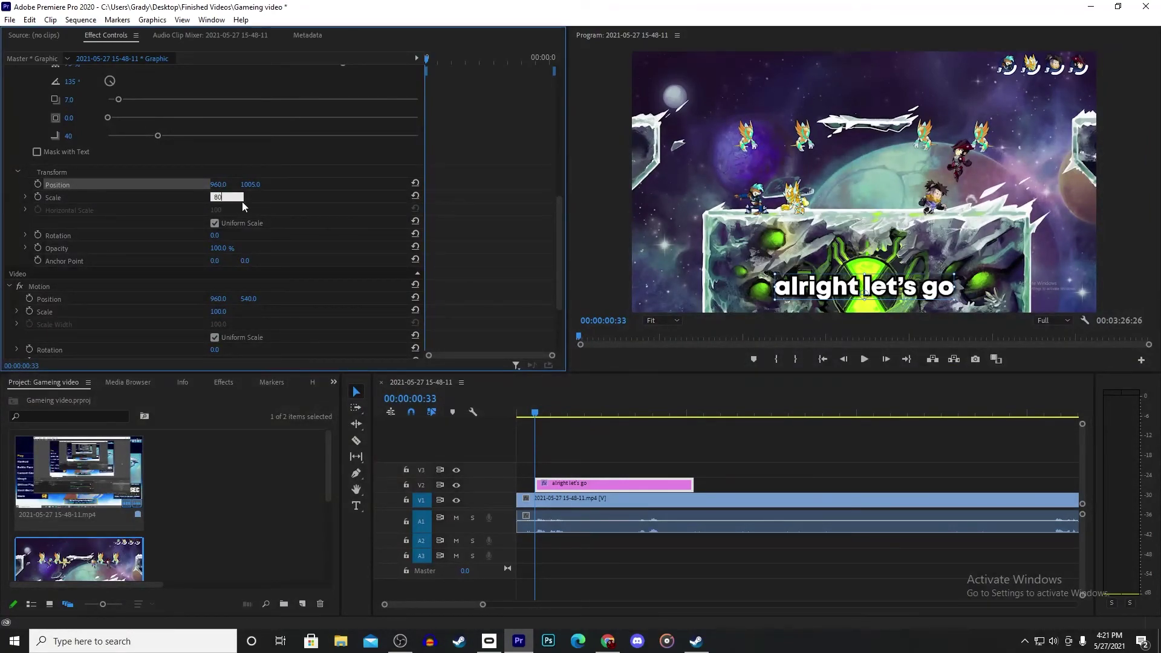
{"action": "type", "text": "80"}
{"action": "key", "text": "Return"}
{"action": "left_click", "coordinate": [891, 293]}
{"action": "left_click_drag", "start_coordinate": [891, 291], "coordinate": [892, 296]}
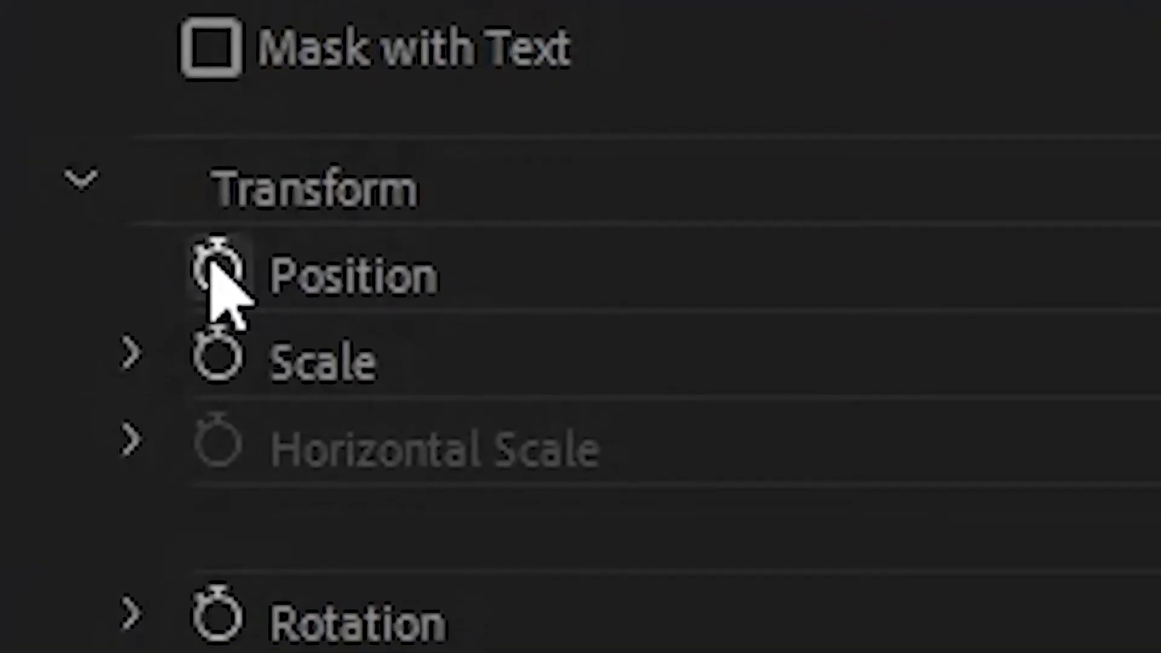
Start Position and Scale keyframes for the text at 00:00:00:33 and set its scale to 120 at 00:00:00:36.
{"action": "left_click", "coordinate": [37, 185]}
{"action": "left_click", "coordinate": [37, 197]}
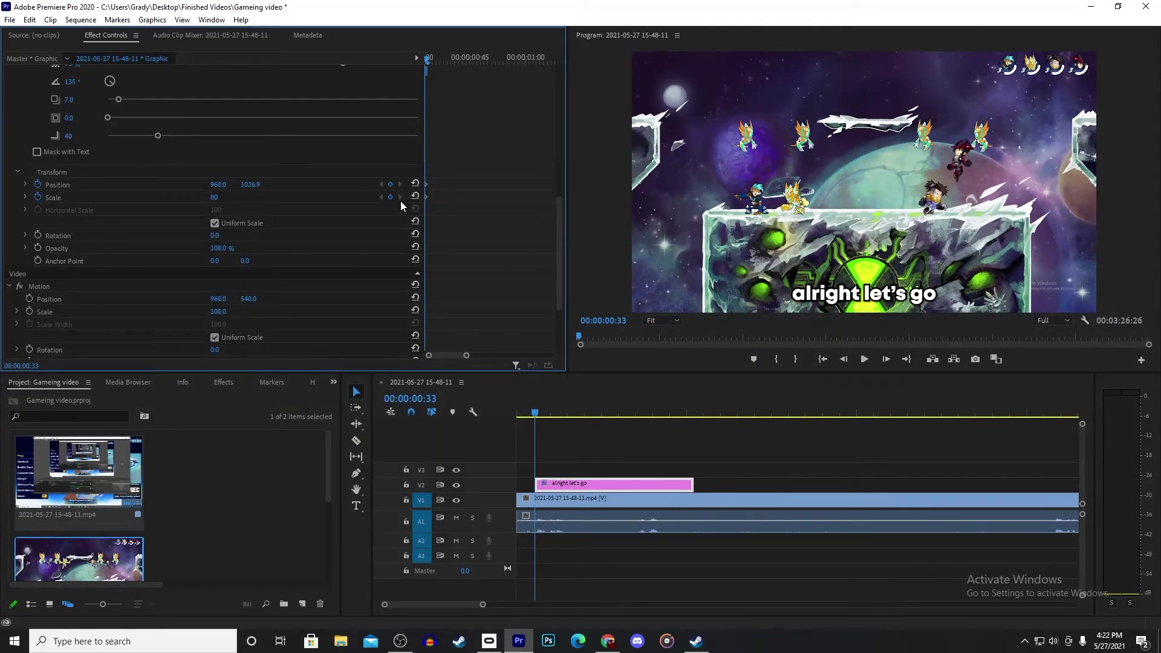
{"action": "key", "text": "Right"}
{"action": "key", "text": "Right"}
{"action": "key", "text": "Right"}
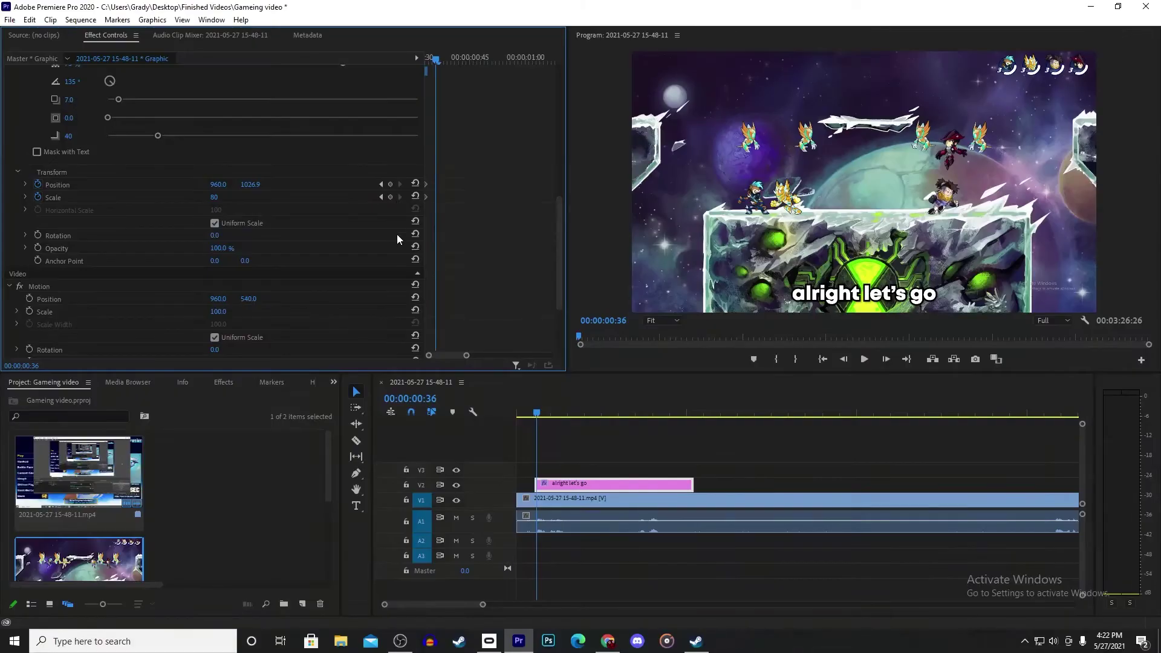
{"action": "left_click", "coordinate": [225, 196]}
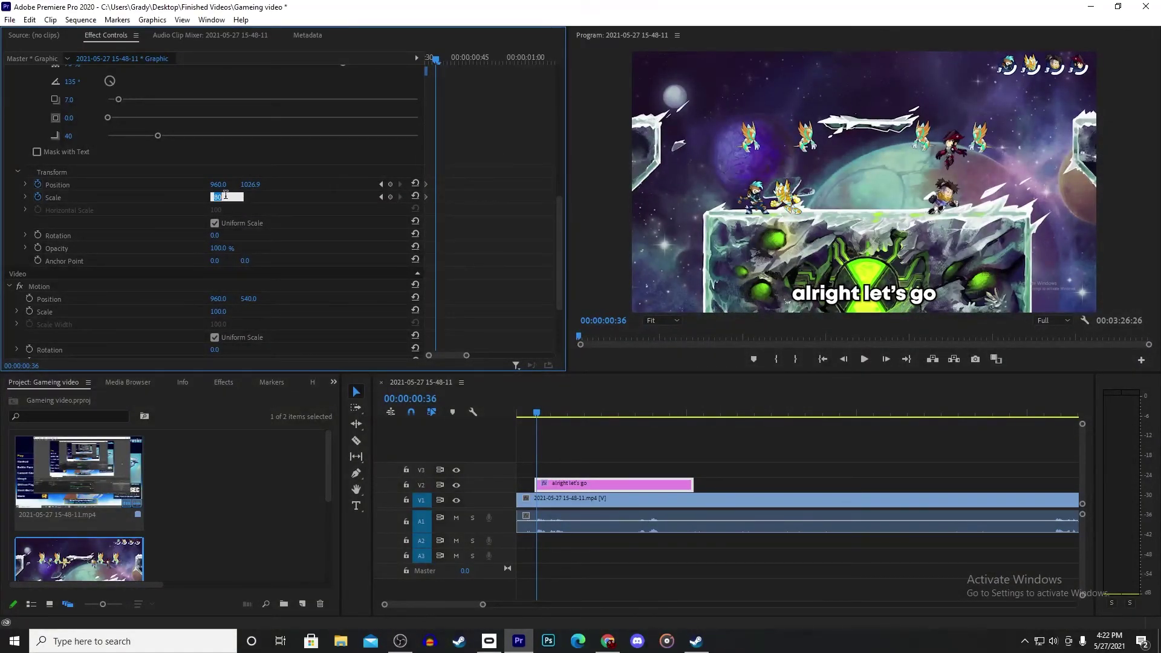
{"action": "key", "text": "Return"}
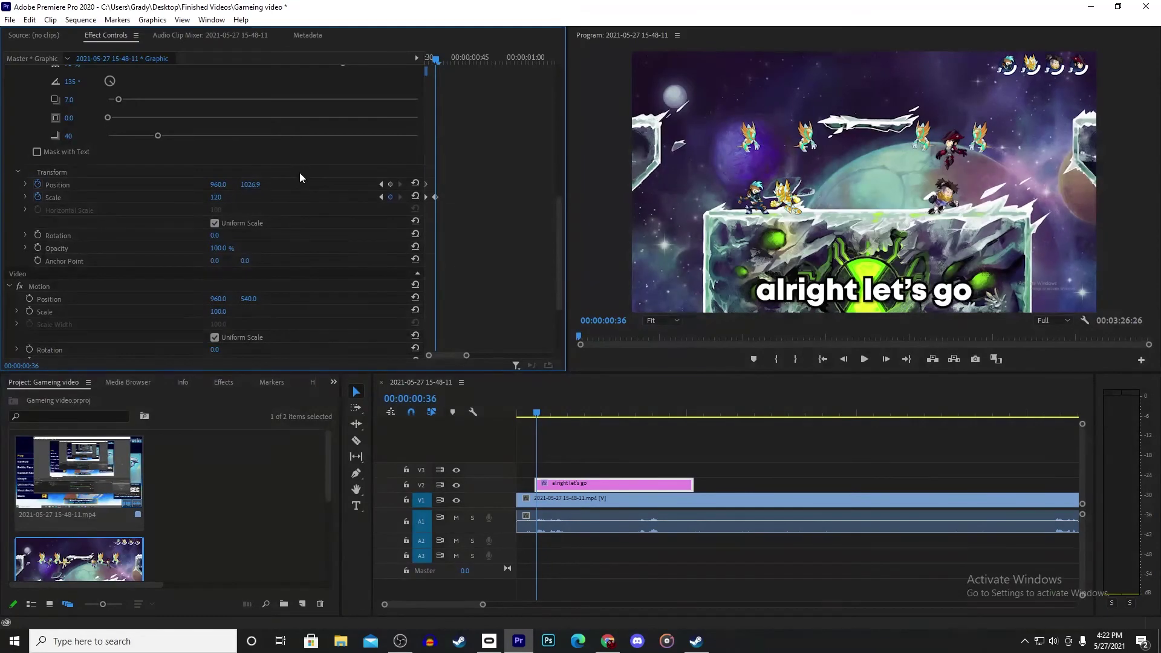
Set the text's scale to 100 at 00:00:00:38 and play back the pop-in animation.
{"action": "key", "text": "Right"}
{"action": "key", "text": "Right"}
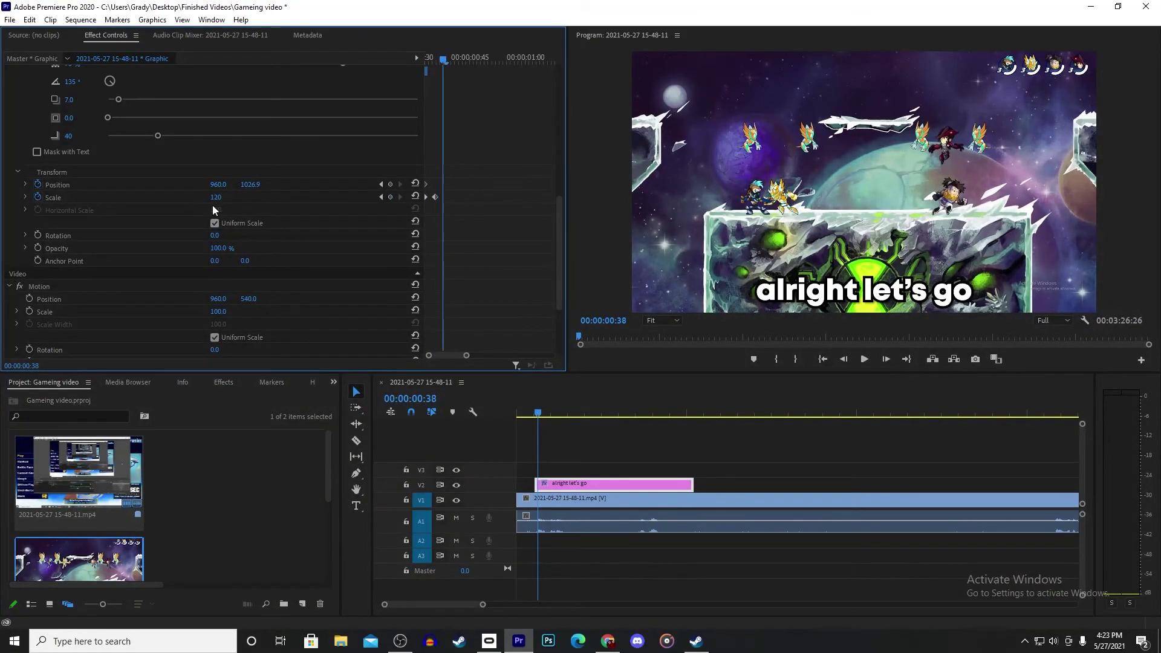
{"action": "left_click", "coordinate": [225, 197]}
{"action": "type", "text": "1"}
{"action": "type", "text": "0"}
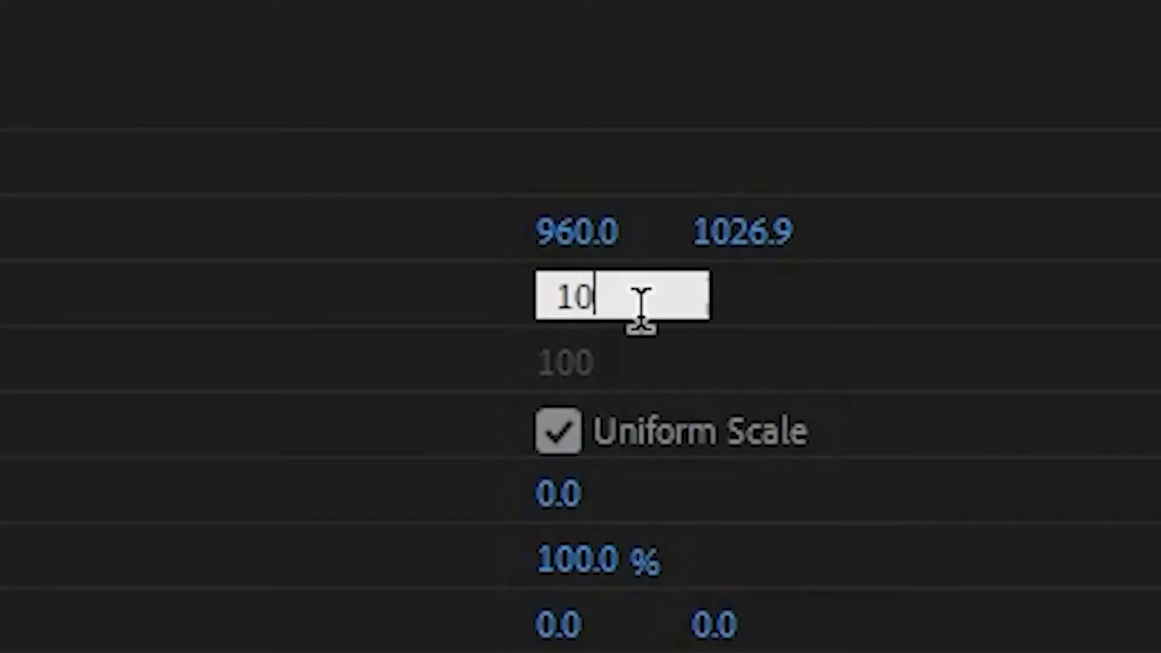
{"action": "type", "text": "0"}
{"action": "key", "text": "Return"}
{"action": "left_click", "coordinate": [544, 414]}
{"action": "key", "text": "space"}
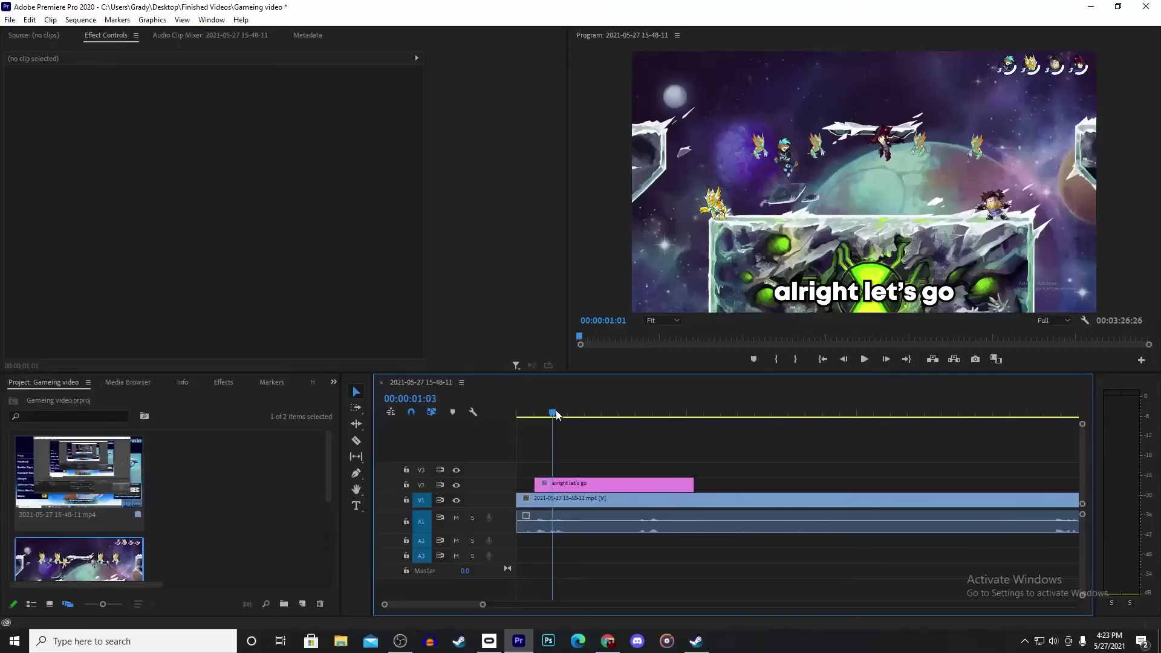
Cut the "alright let's go" clip at 00:00:01:28 and delete the part after the cut.
{"action": "left_click_drag", "start_coordinate": [557, 410], "coordinate": [571, 415]}
{"action": "key", "text": "c"}
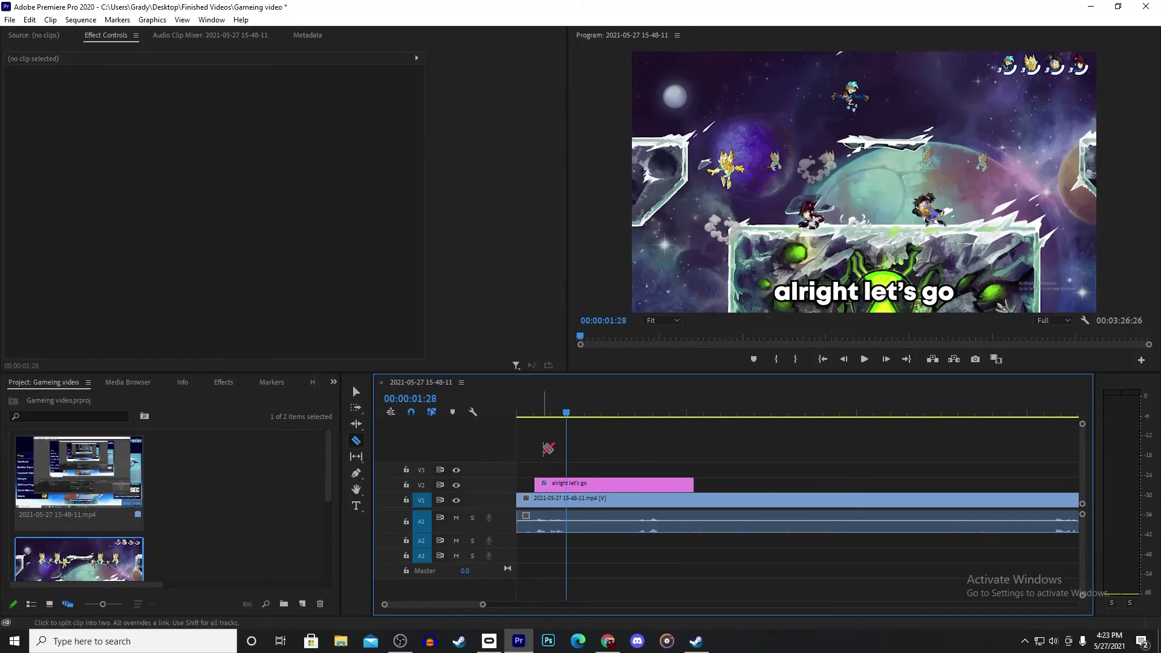
{"action": "left_click", "coordinate": [569, 483]}
{"action": "key", "text": "v"}
{"action": "left_click", "coordinate": [628, 487]}
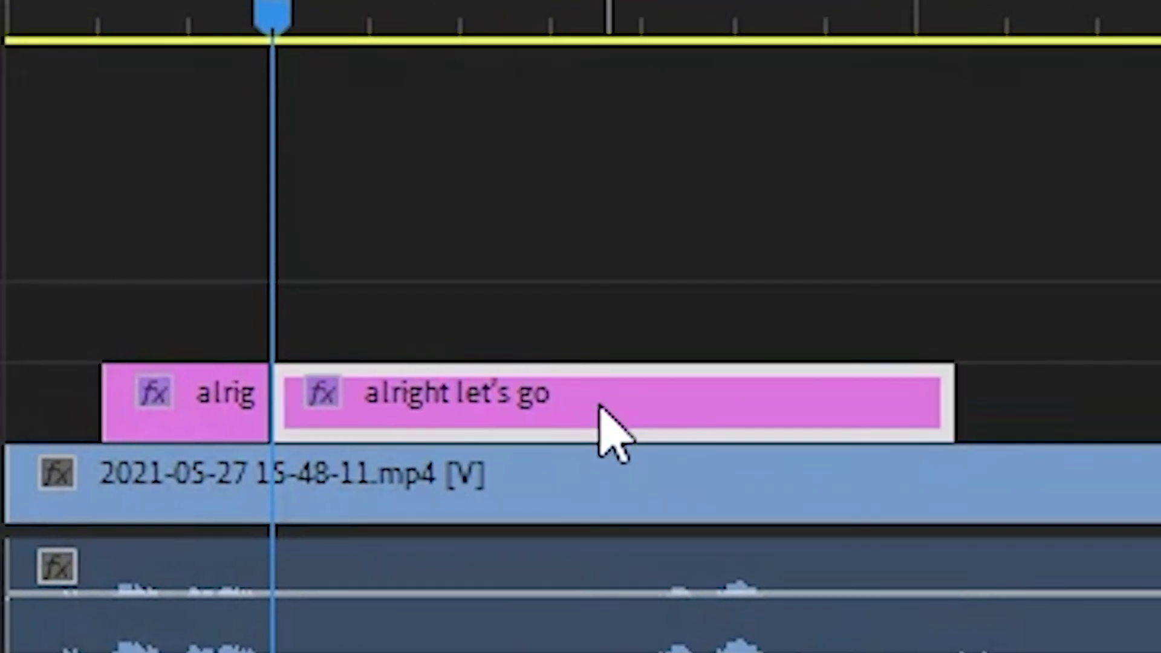
{"action": "key", "text": "Delete"}
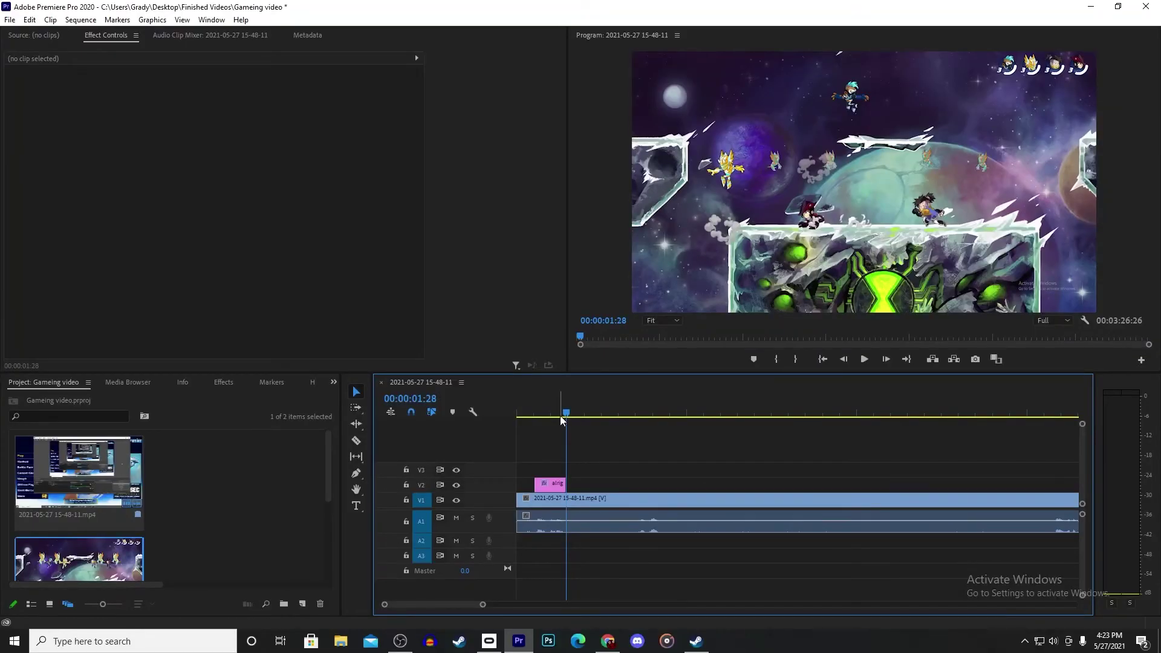
Copy the caption clip on V2 so the copy starts at 00:00:02:48, and play that section.
{"action": "left_click_drag", "start_coordinate": [240, 32], "coordinate": [89, 30]}
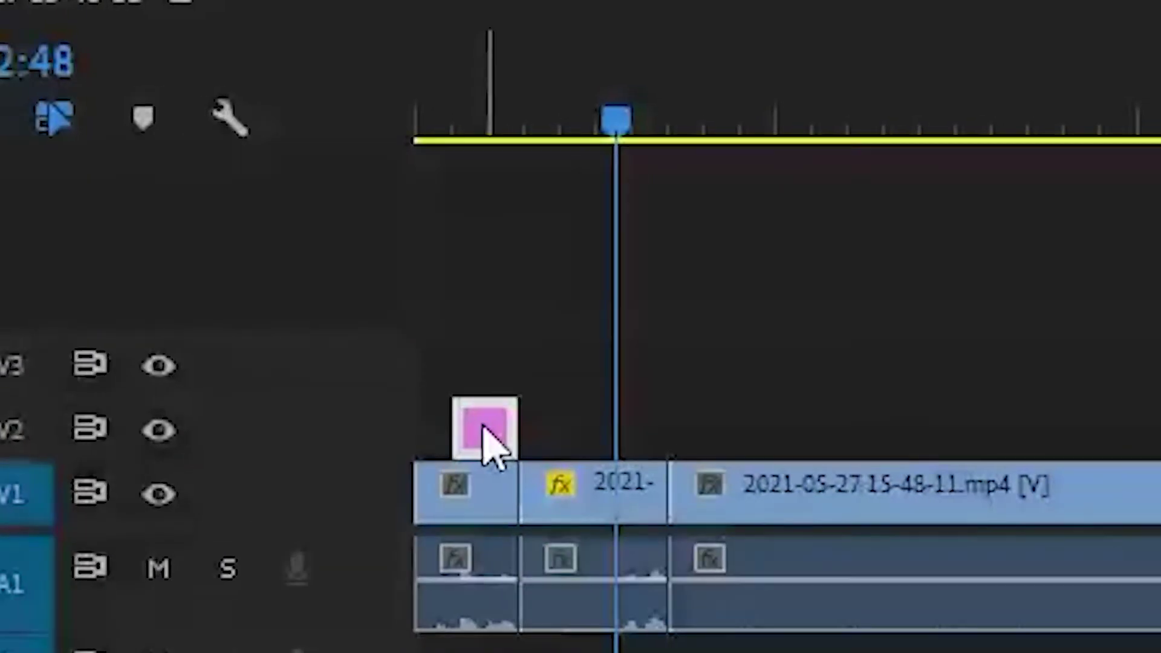
{"action": "left_click_drag", "start_coordinate": [534, 489], "coordinate": [576, 489]}
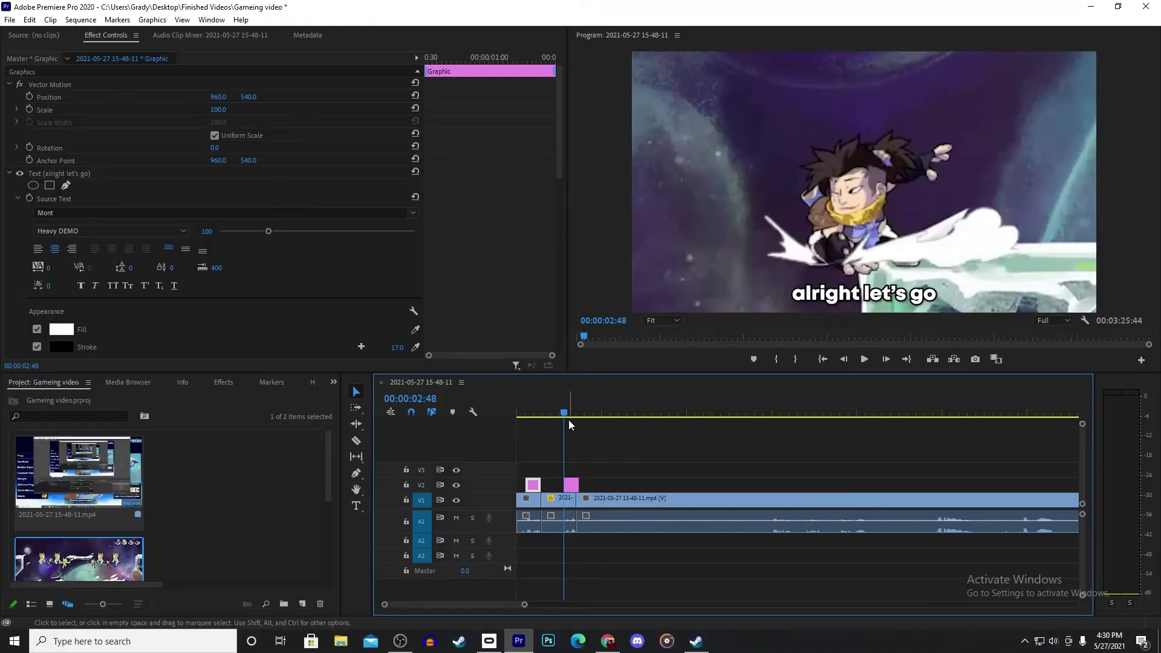
{"action": "mouse_move", "coordinate": [564, 415]}
{"action": "left_mouse_down"}
{"action": "mouse_move", "coordinate": [532, 415]}
{"action": "mouse_move", "coordinate": [565, 422]}
{"action": "left_mouse_up"}
{"action": "key", "text": "space"}
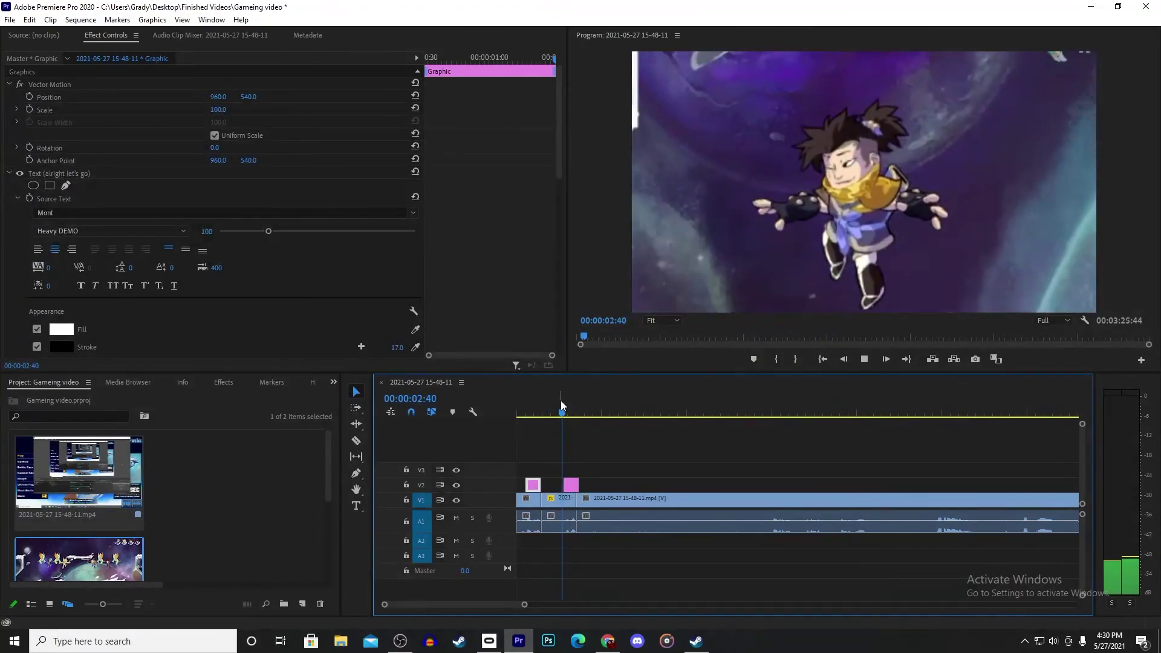
{"action": "left_click", "coordinate": [570, 413]}
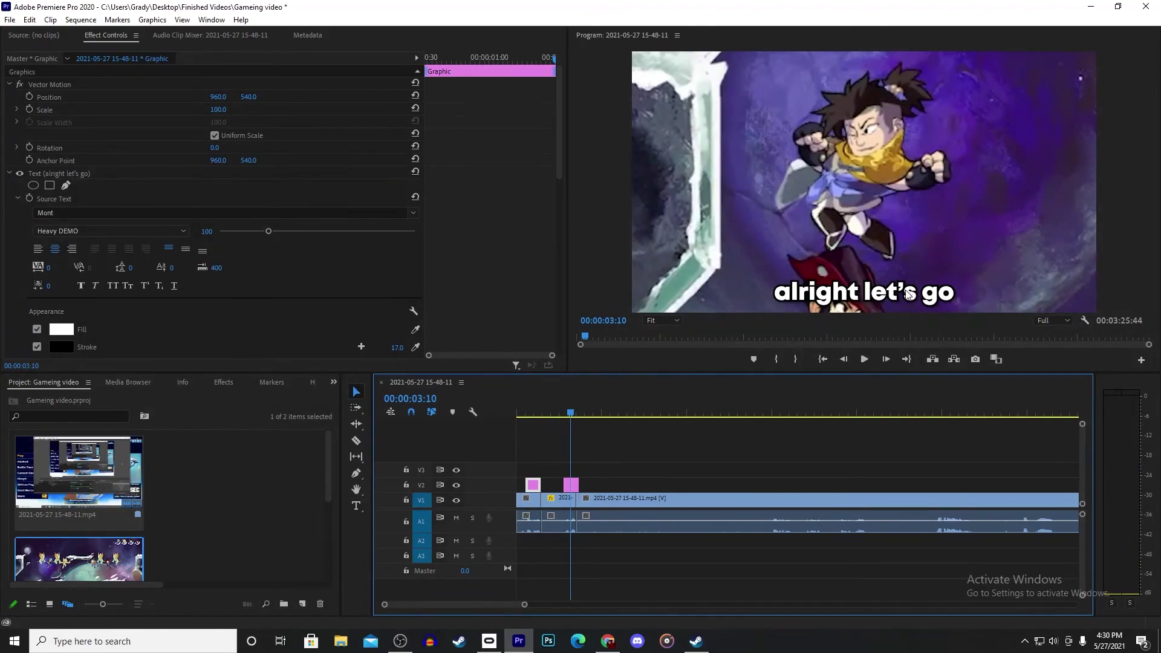
Change the copied caption's text to "oh" and shorten its clip to end at about 00:00:03:10.
{"action": "double_click", "coordinate": [905, 289]}
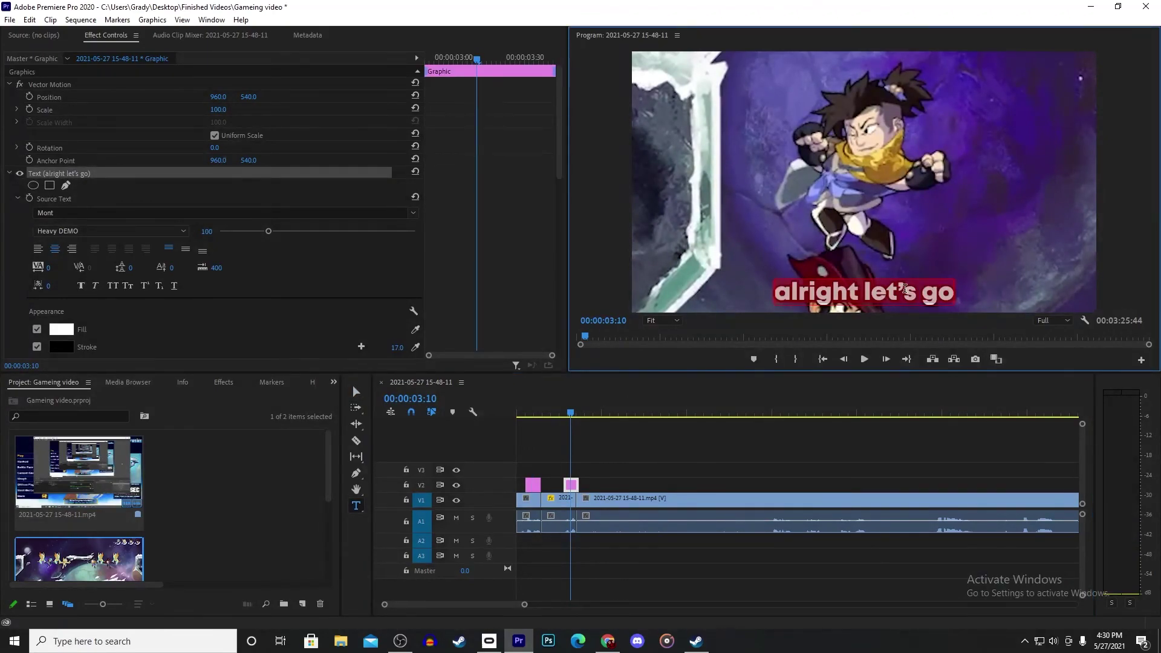
{"action": "left_click", "coordinate": [563, 412]}
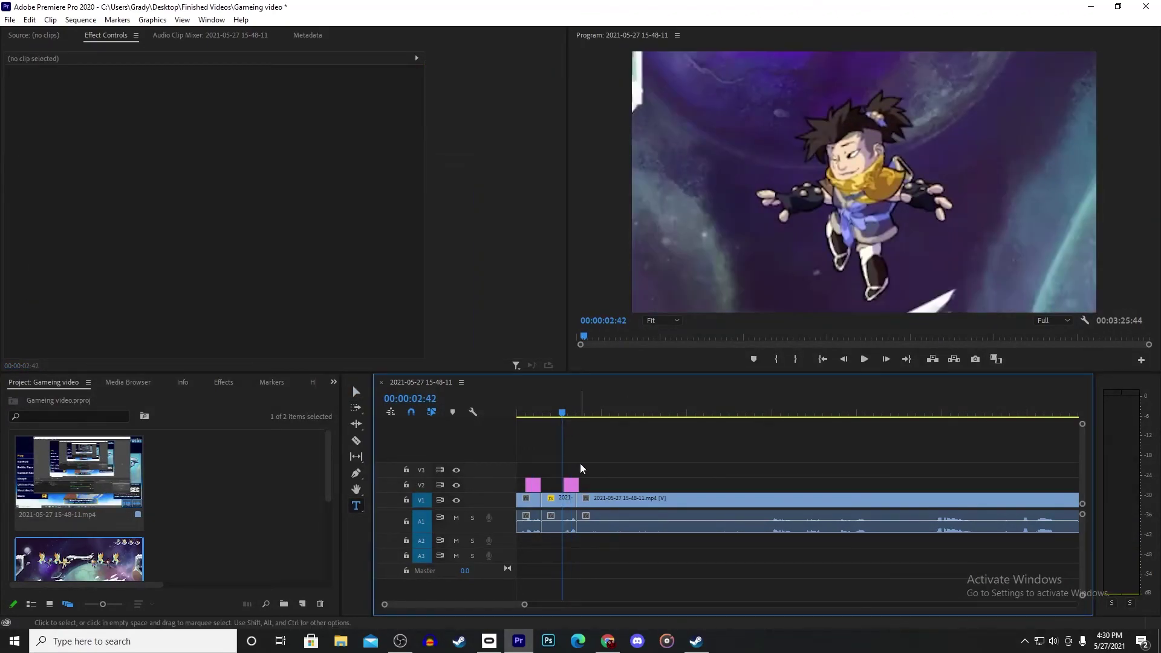
{"action": "left_click", "coordinate": [570, 413]}
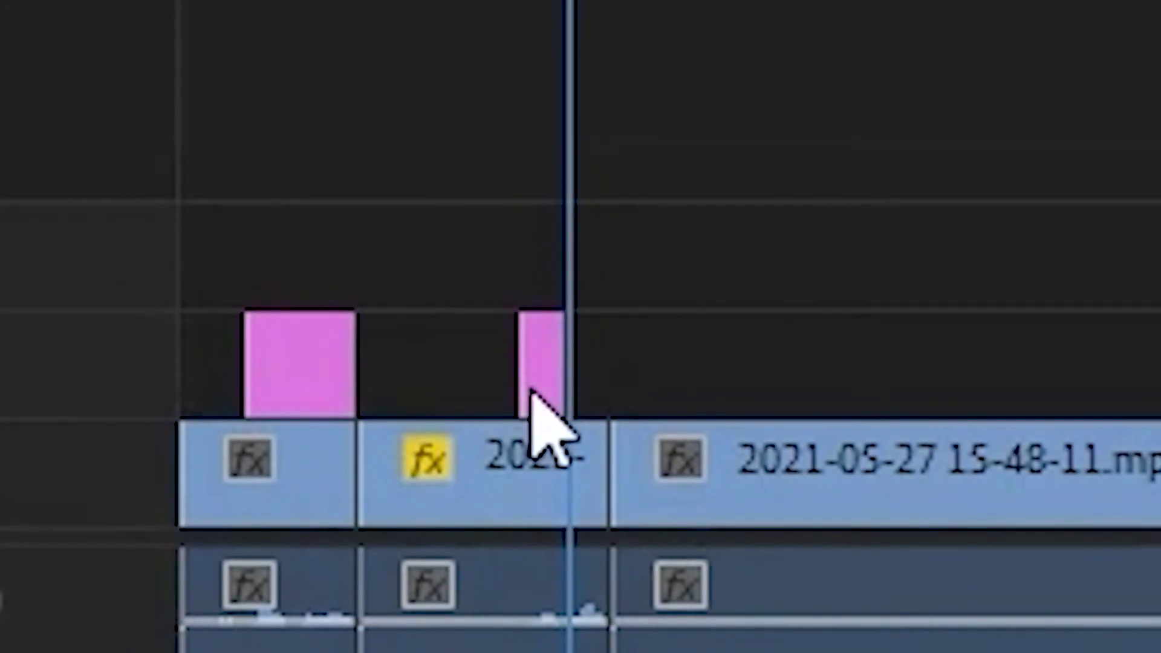
Duplicate the "oh" caption directly after itself, change the duplicate's text to "dam" and play the section back.
{"action": "left_click_drag", "start_coordinate": [565, 489], "coordinate": [575, 488]}
{"action": "left_click", "coordinate": [575, 413]}
{"action": "double_click", "coordinate": [859, 292]}
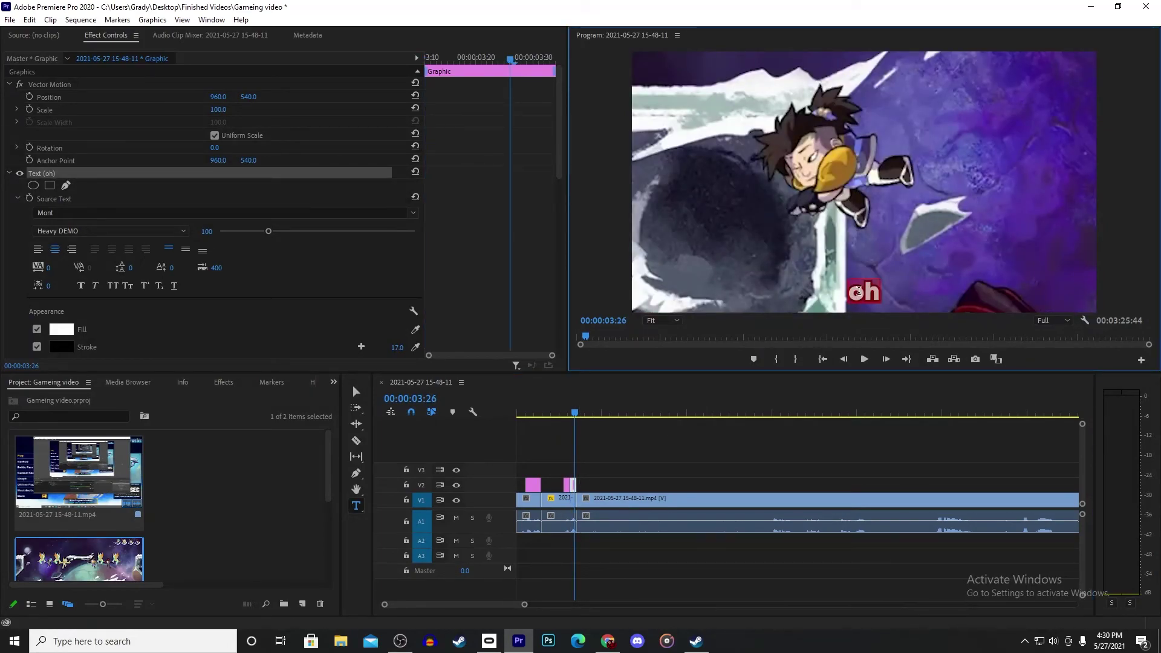
{"action": "type", "text": "dam"}
{"action": "left_click", "coordinate": [549, 415]}
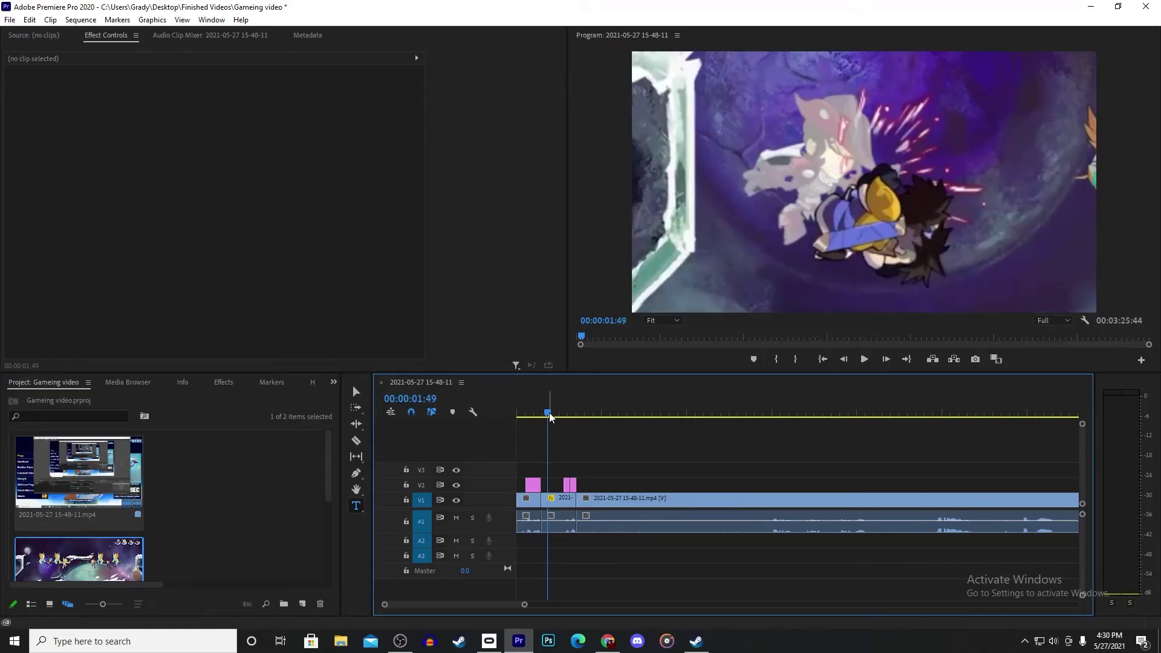
{"action": "key", "text": "space"}
{"action": "key", "text": "space"}
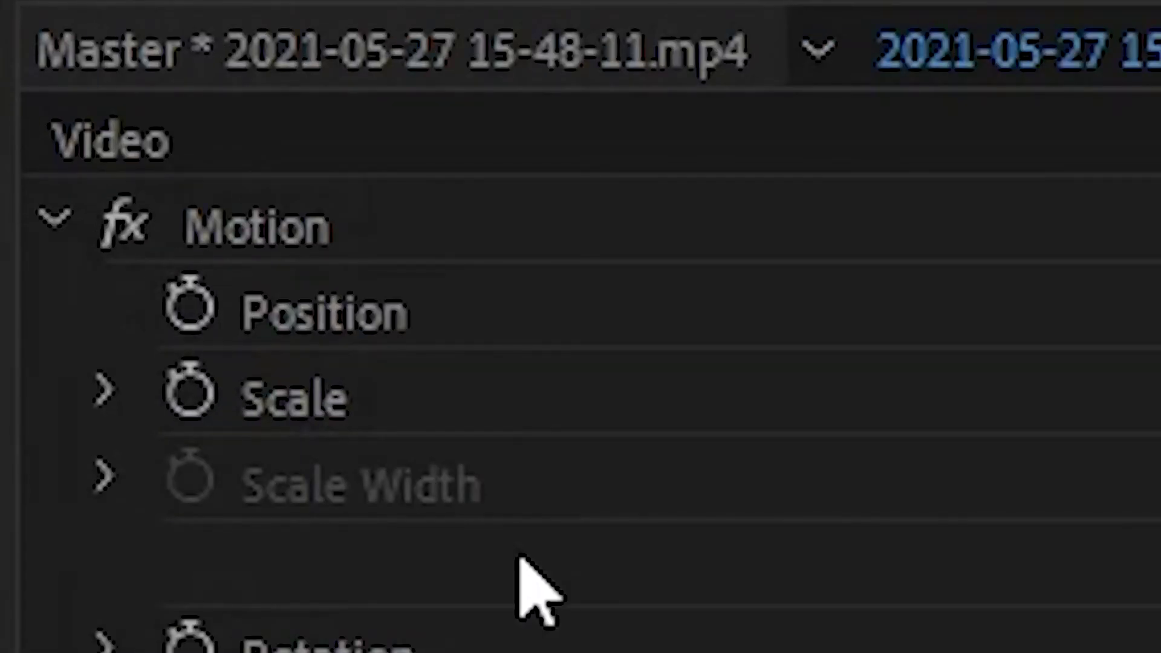
Cut the gameplay clip at 00:00:01:28 and start Position and Scale keyframes on the segment after the cut.
{"action": "key", "text": "c"}
{"action": "key", "text": "v"}
{"action": "key", "text": "Up"}
{"action": "left_click", "coordinate": [582, 500]}
{"action": "left_click", "coordinate": [29, 97]}
{"action": "left_click", "coordinate": [29, 110]}
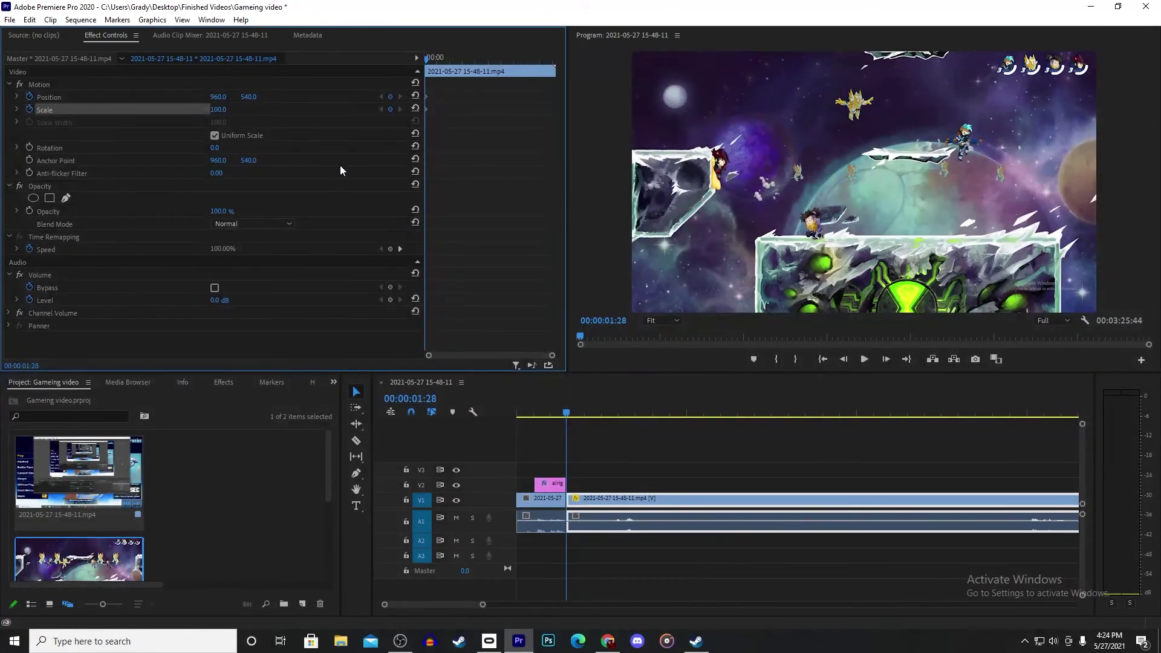
Zoom the gameplay segment in on the crouching character at 00:00:01:28, with Scale about 490 and Position 1997.5, -260.0.
{"action": "left_click_drag", "start_coordinate": [217, 110], "coordinate": [410, 109]}
{"action": "left_click", "coordinate": [174, 97]}
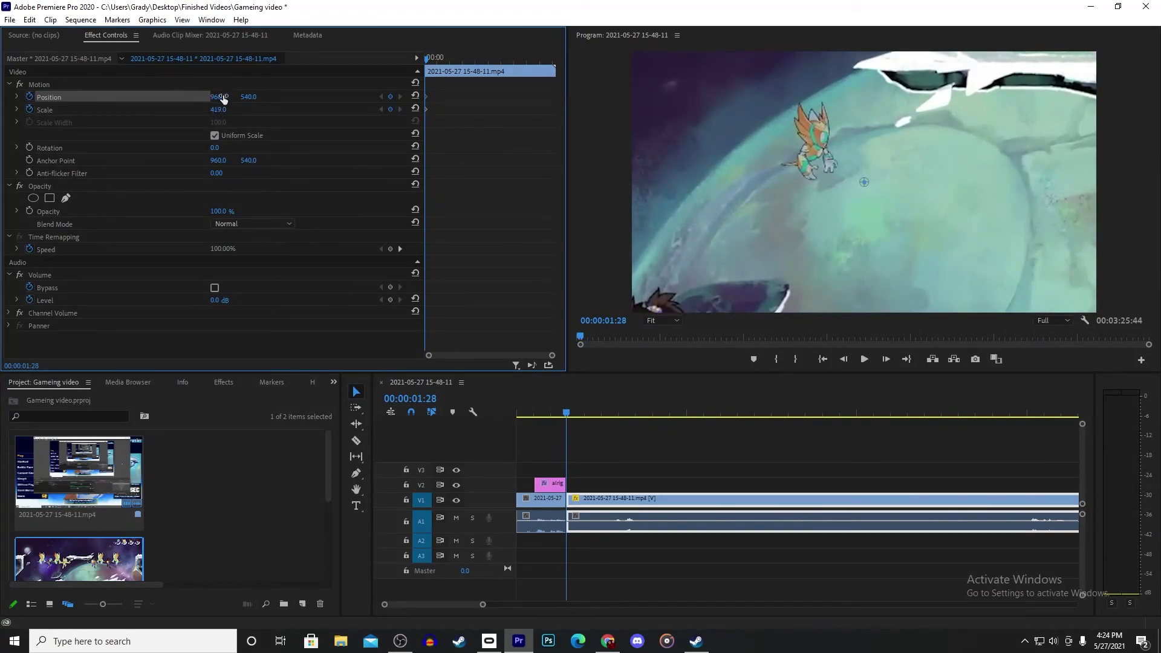
{"action": "left_click", "coordinate": [829, 240]}
{"action": "left_click_drag", "start_coordinate": [806, 246], "coordinate": [839, 272]}
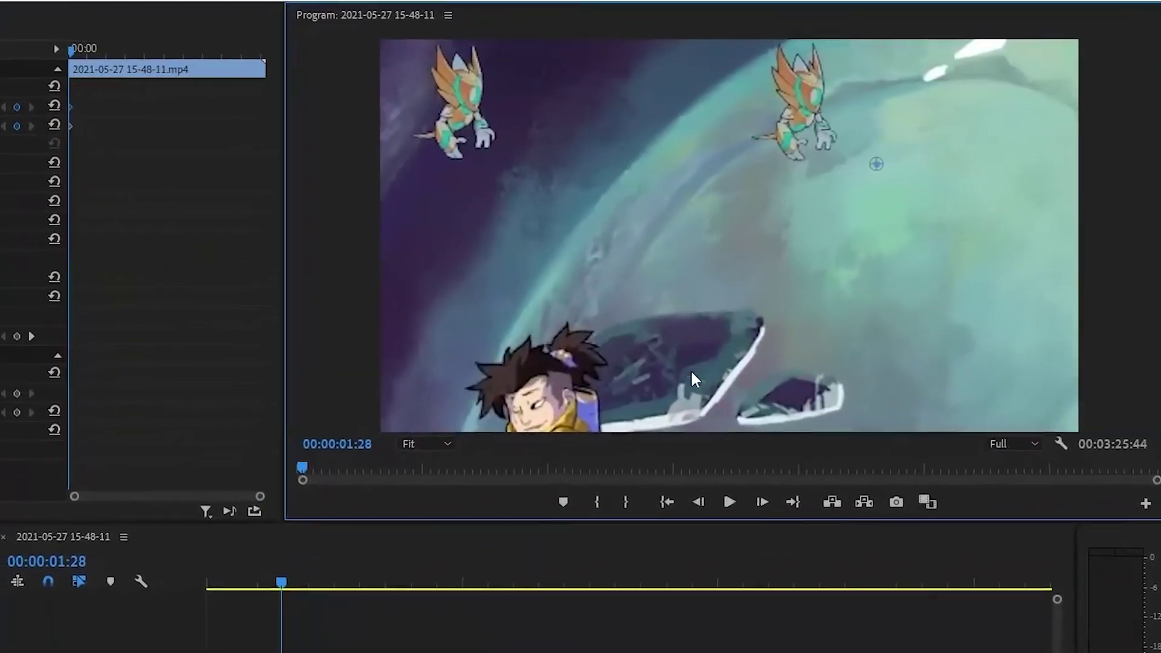
{"action": "left_click_drag", "start_coordinate": [691, 369], "coordinate": [865, 212]}
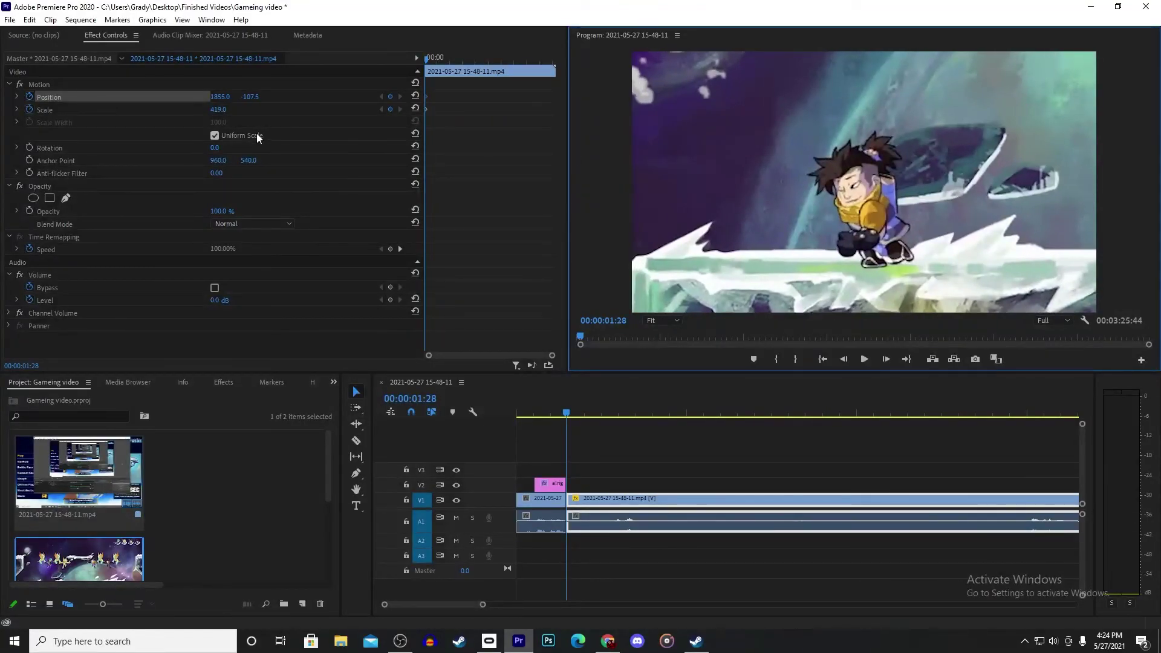
{"action": "left_click_drag", "start_coordinate": [219, 110], "coordinate": [262, 109]}
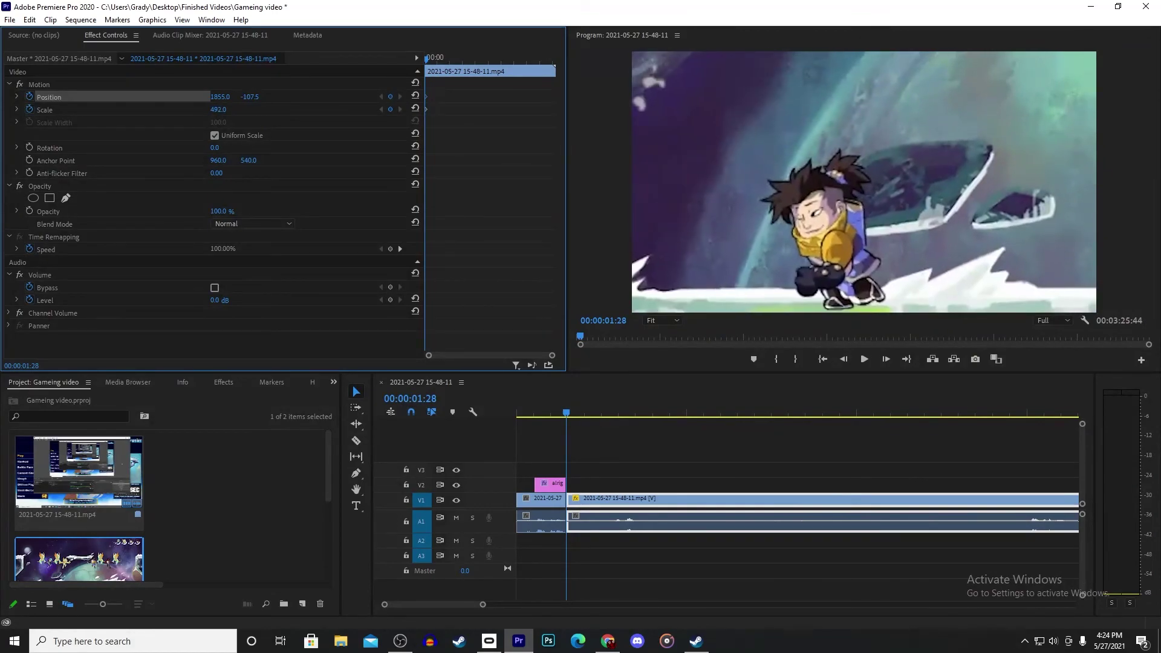
{"action": "left_click_drag", "start_coordinate": [668, 242], "coordinate": [761, 219]}
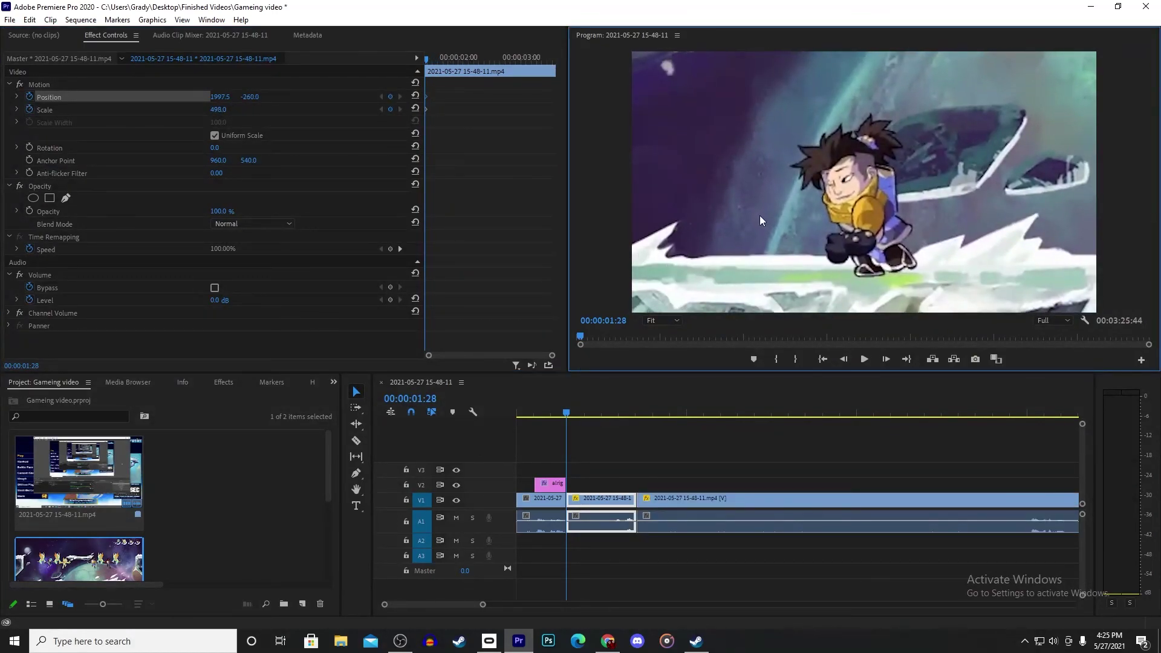
Advance through the zoomed segment in small frame steps, repositioning the gameplay at intervals so the frame follows the same character.
{"action": "left_click", "coordinate": [887, 360]}
{"action": "left_click", "coordinate": [887, 359]}
{"action": "left_click", "coordinate": [886, 360]}
{"action": "left_click", "coordinate": [887, 359]}
{"action": "left_click", "coordinate": [887, 360]}
{"action": "left_click_drag", "start_coordinate": [800, 242], "coordinate": [873, 233]}
{"action": "left_click", "coordinate": [887, 359]}
{"action": "left_click", "coordinate": [886, 360]}
{"action": "left_click", "coordinate": [887, 359]}
{"action": "left_click", "coordinate": [887, 359]}
{"action": "left_click", "coordinate": [887, 359]}
{"action": "left_click_drag", "start_coordinate": [829, 187], "coordinate": [939, 307]}
{"action": "key", "text": "shift+Right"}
{"action": "key", "text": "shift+Right"}
{"action": "key", "text": "shift+Right"}
{"action": "key", "text": "Right"}
{"action": "key", "text": "Right"}
{"action": "key", "text": "Right"}
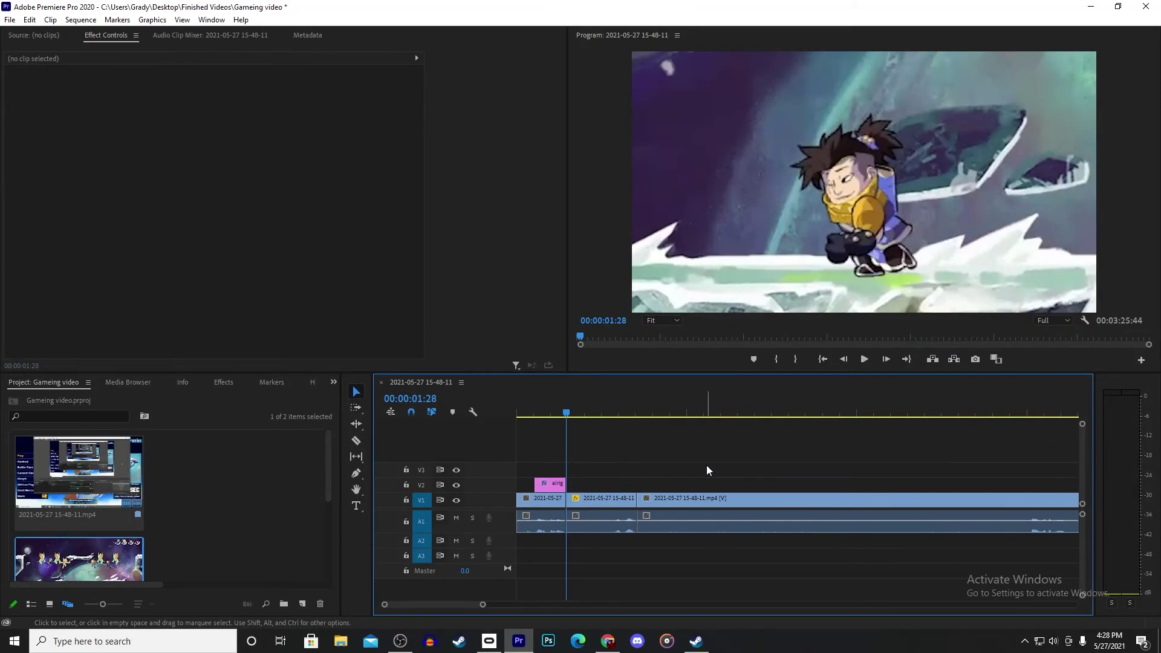
Play the zoomed segment from 00:00:01:28 and save the project.
{"action": "key", "text": "space"}
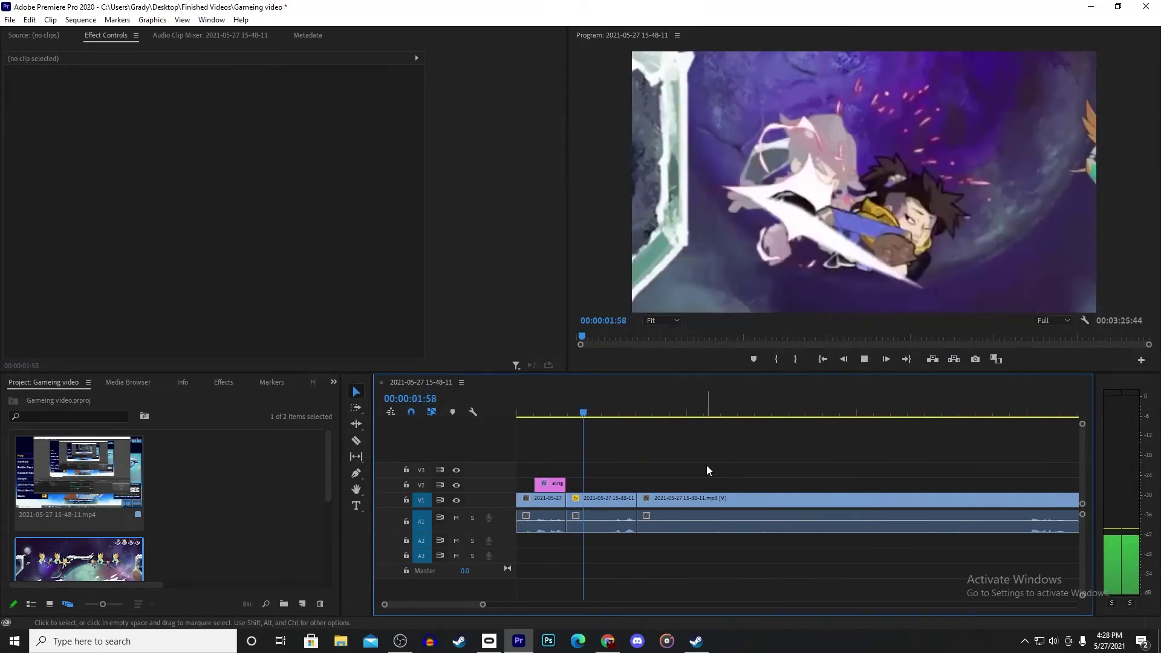
{"action": "key", "text": "space"}
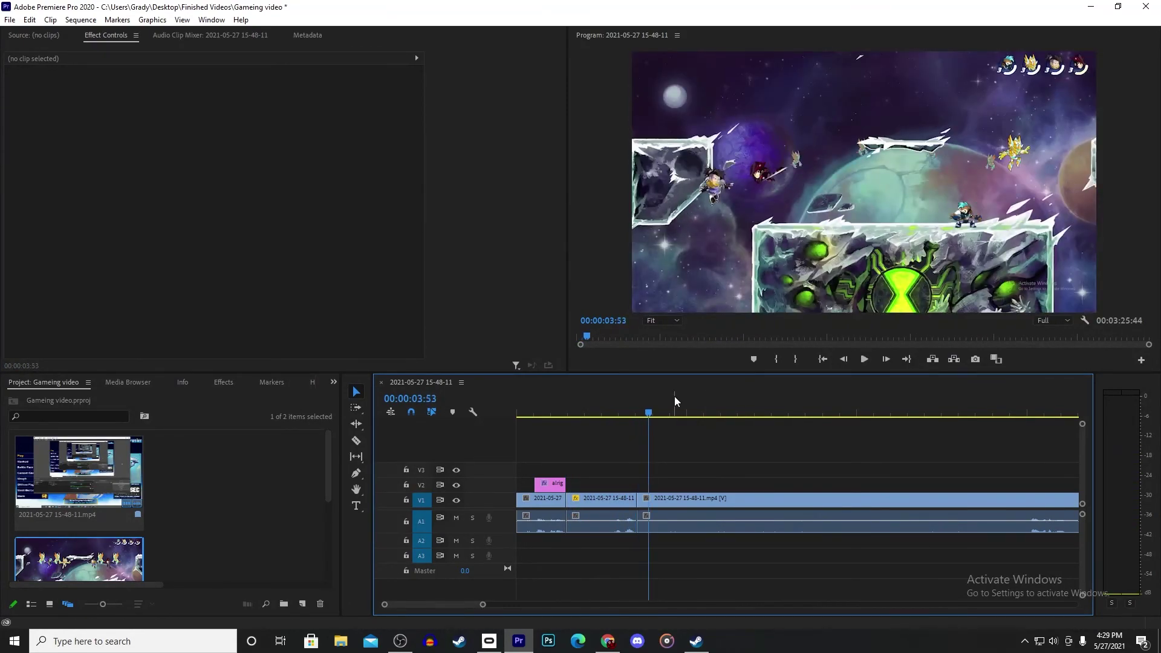
{"action": "key", "text": "ctrl+s"}
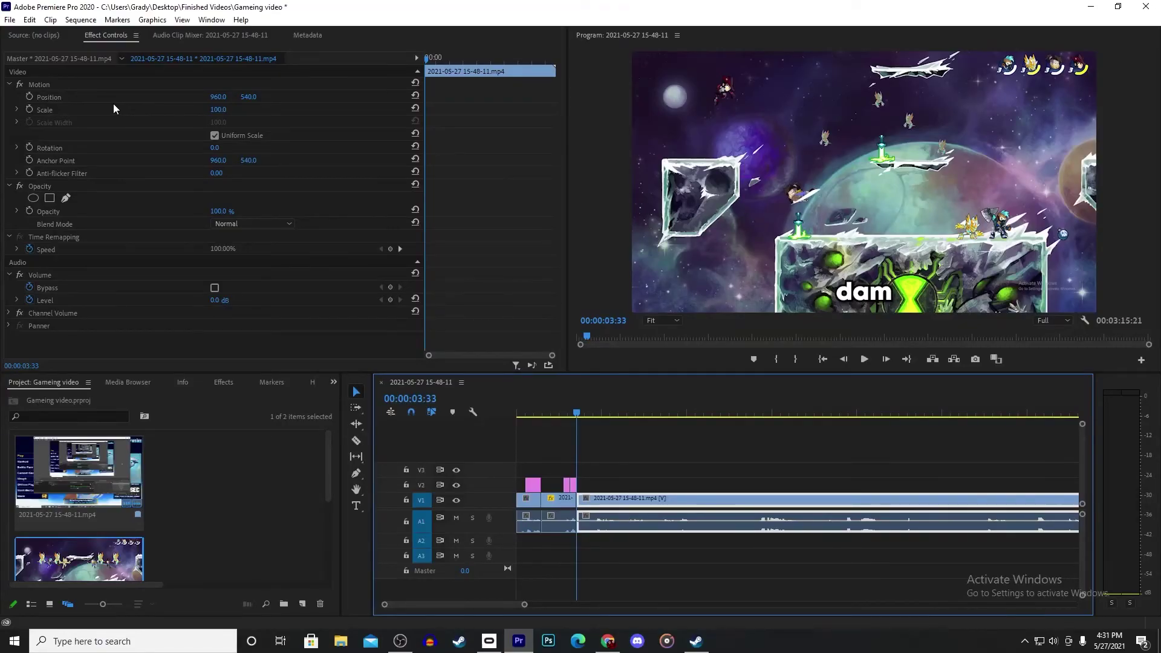
Start Scale and Position keyframes on the gameplay segment that begins at 00:00:03:33, and move a few frames past its start.
{"action": "left_click", "coordinate": [28, 110]}
{"action": "key", "text": "space"}
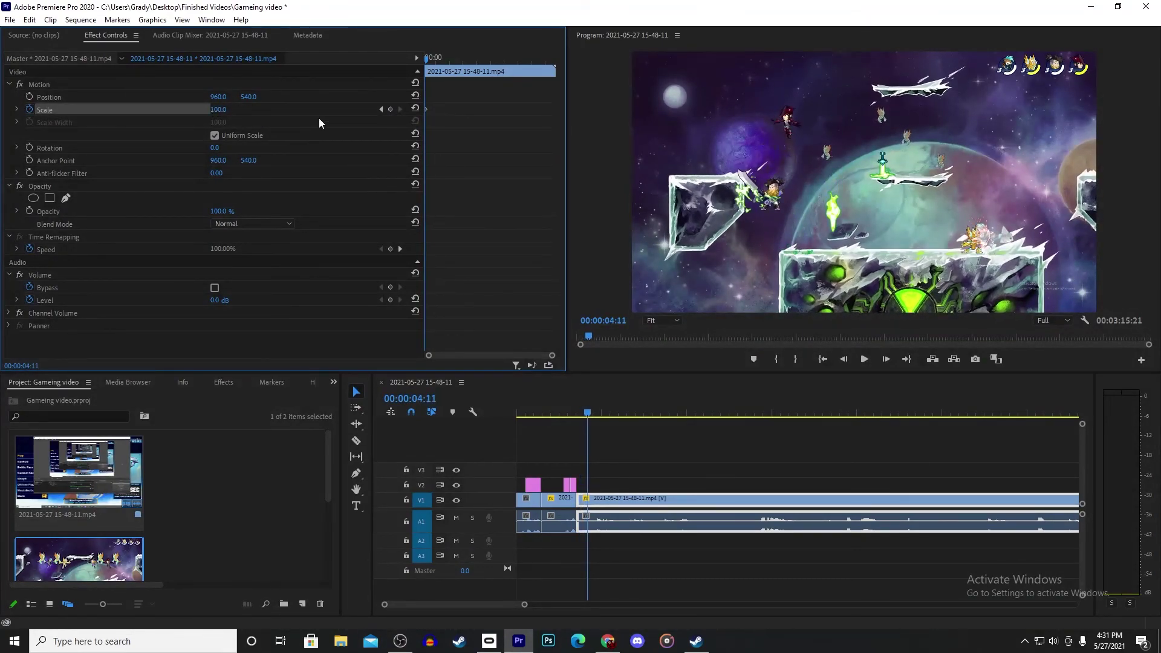
{"action": "key", "text": "space"}
{"action": "left_click", "coordinate": [628, 502]}
{"action": "key", "text": "equal"}
{"action": "left_click", "coordinate": [29, 97]}
{"action": "key", "text": "Right"}
{"action": "key", "text": "Right"}
{"action": "key", "text": "Right"}
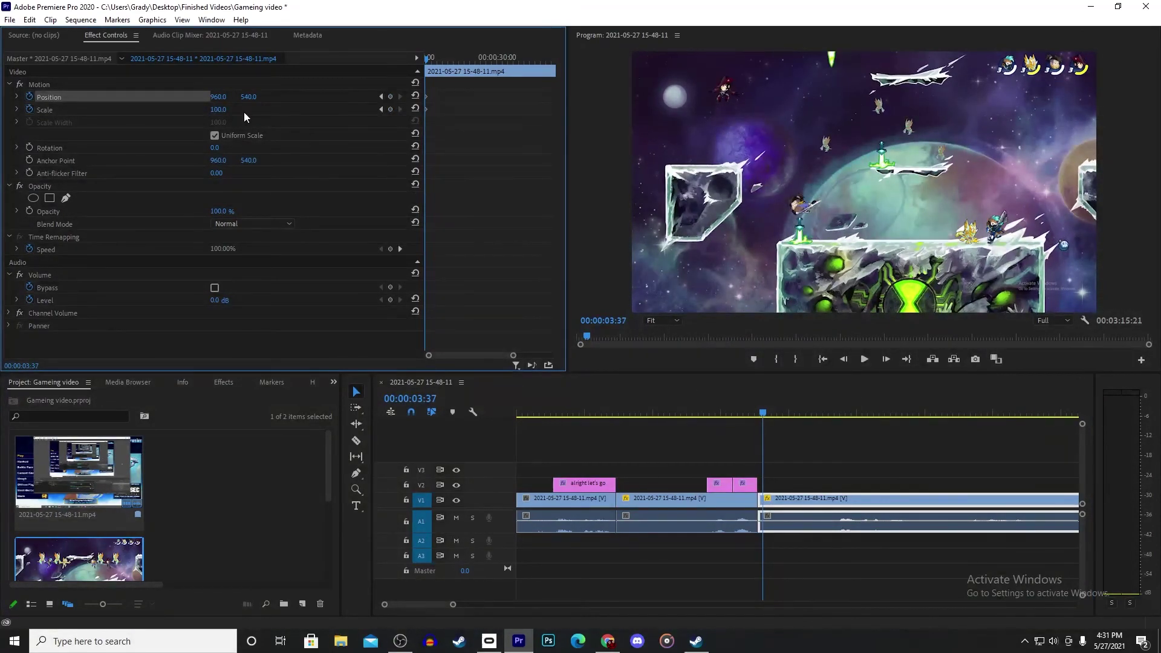
Zoom this segment in on the two fighting characters just after its start, with Scale 602 and Position -1667.5, -620.0.
{"action": "left_click_drag", "start_coordinate": [218, 113], "coordinate": [860, 218]}
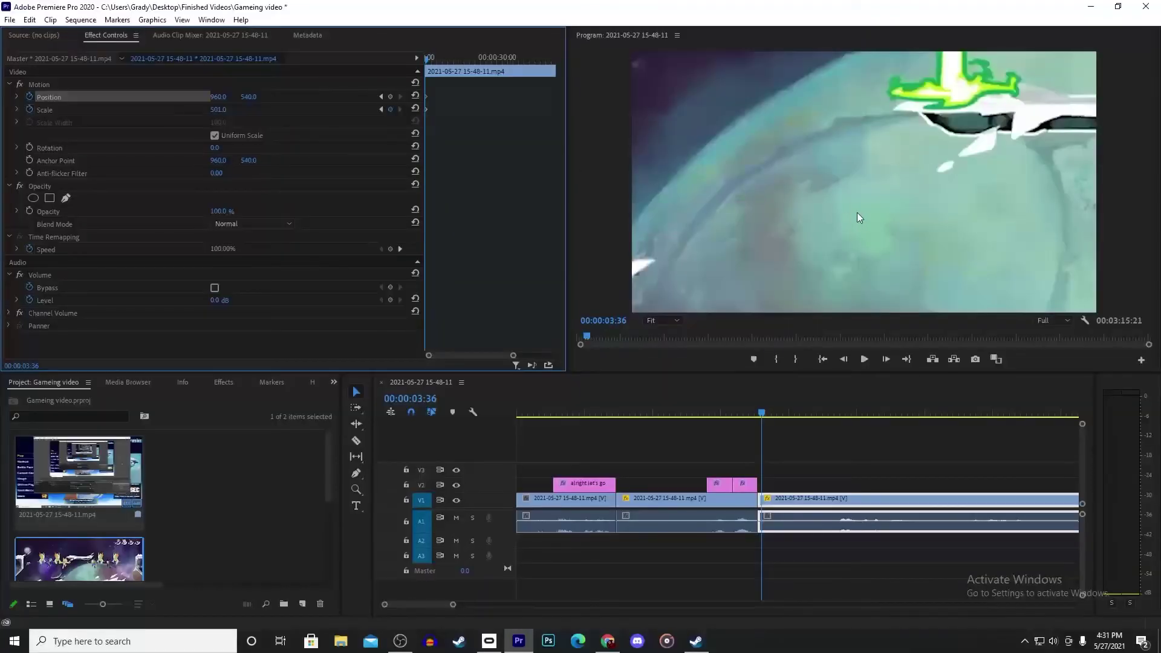
{"action": "left_click", "coordinate": [958, 241]}
{"action": "left_click_drag", "start_coordinate": [980, 240], "coordinate": [850, 133]}
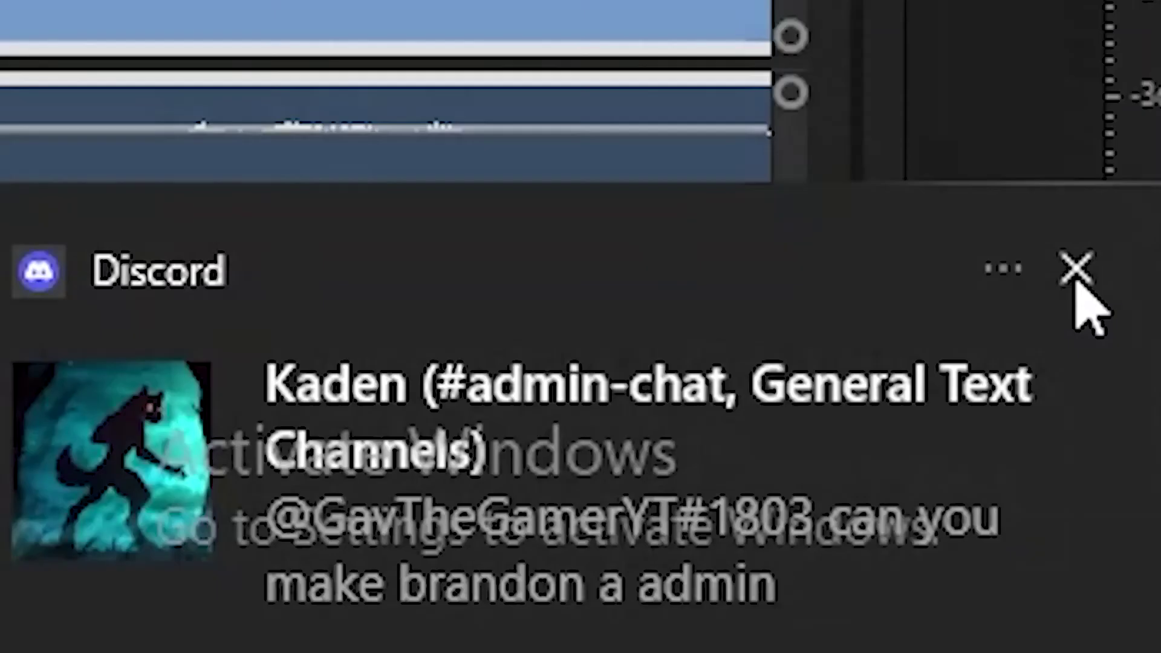
{"action": "left_click", "coordinate": [1076, 272]}
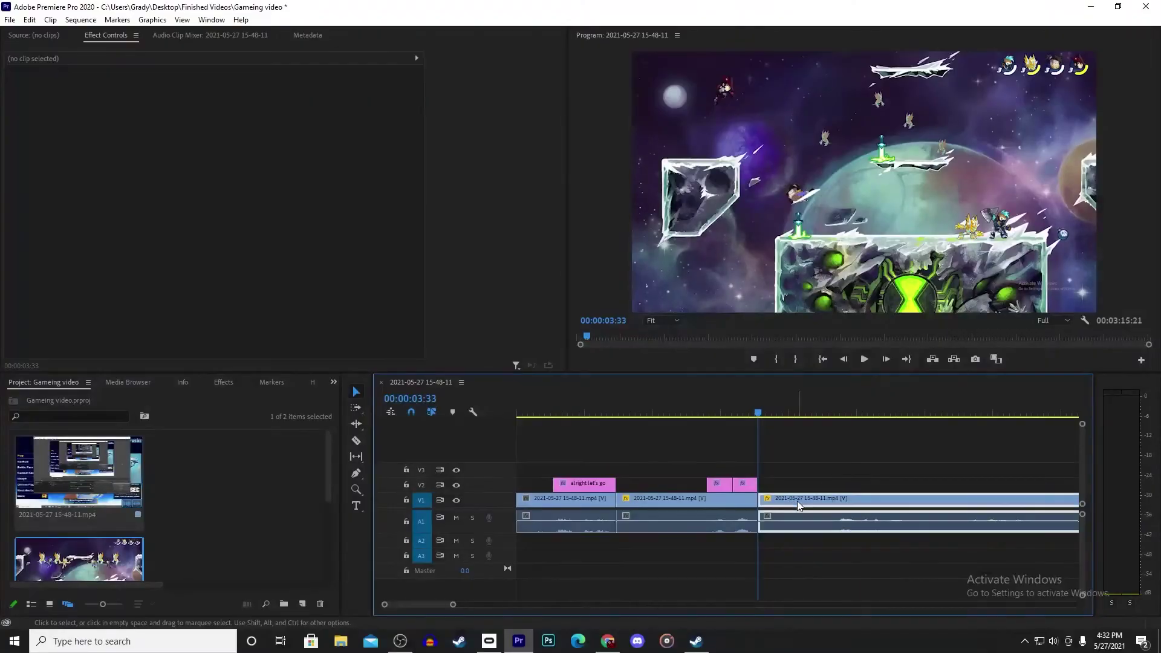
Select the zoomed segment, go back frame by frame to its start at 00:00:03:33 and play the zoom.
{"action": "left_click", "coordinate": [797, 501]}
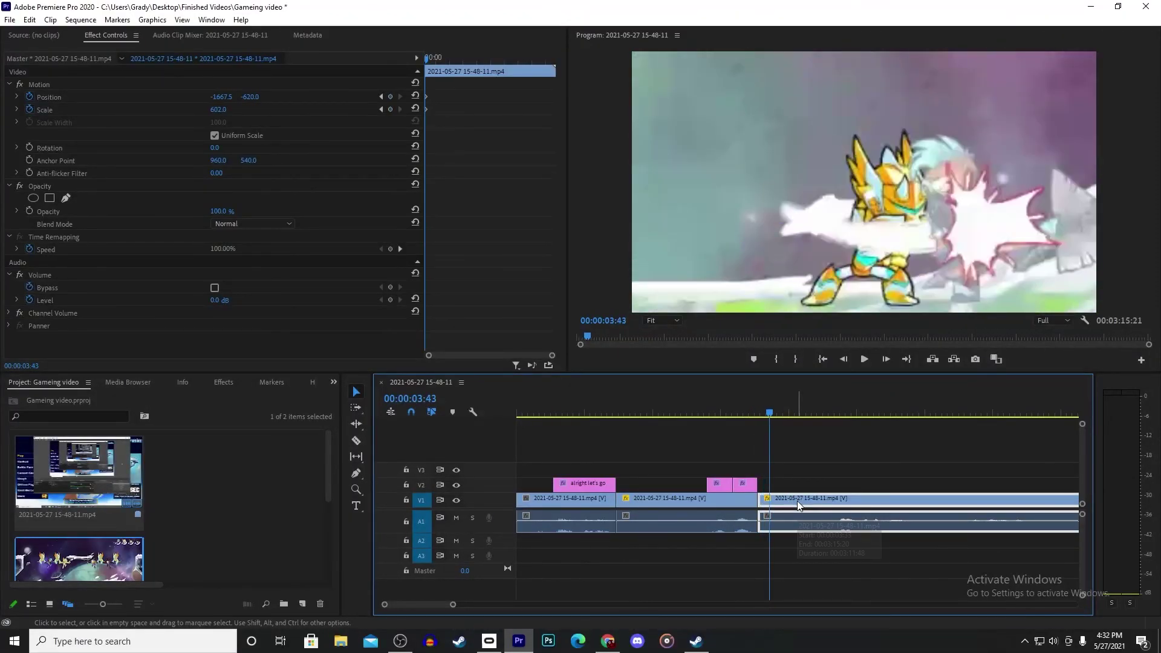
{"action": "key", "text": "Left"}
{"action": "key", "text": "Left"}
{"action": "key", "text": "Left"}
{"action": "key", "text": "Left"}
{"action": "key", "text": "Left"}
{"action": "key", "text": "Left"}
{"action": "key", "text": "Left"}
{"action": "key", "text": "Left"}
{"action": "key", "text": "Left"}
{"action": "key", "text": "Left"}
{"action": "key", "text": "Left"}
{"action": "key", "text": "Left"}
{"action": "key", "text": "Left"}
{"action": "key", "text": "Left"}
{"action": "key", "text": "Left"}
{"action": "key", "text": "Left"}
{"action": "key", "text": "Left"}
{"action": "key", "text": "Left"}
{"action": "key", "text": "Left"}
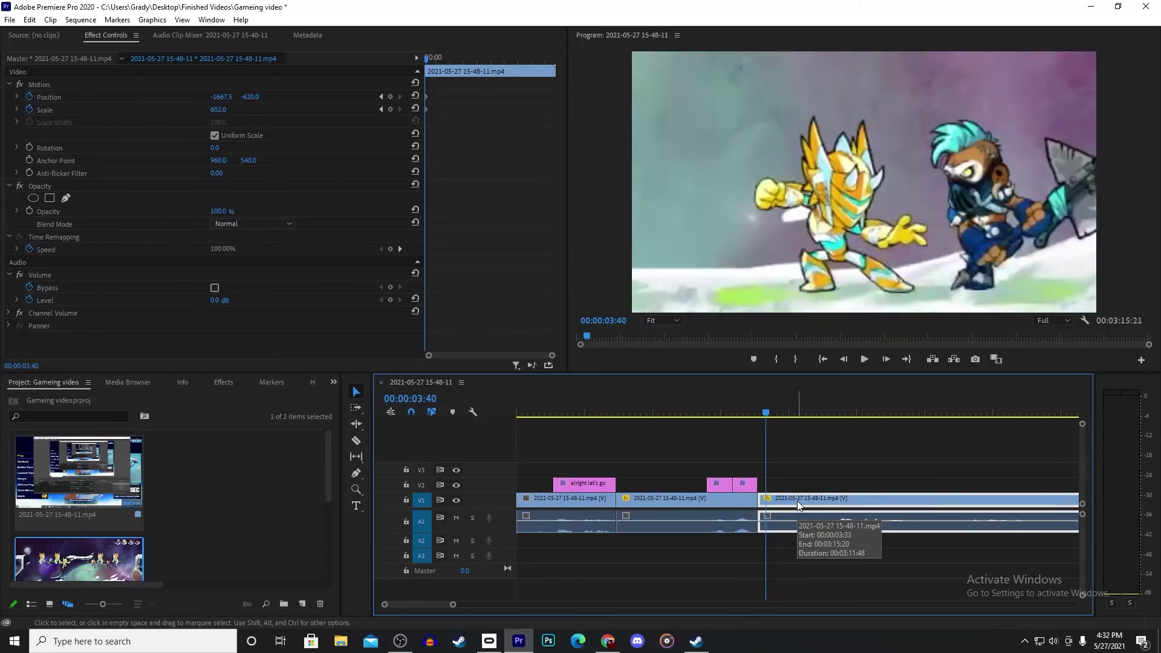
{"action": "key", "text": "Left"}
{"action": "key", "text": "Left"}
{"action": "key", "text": "Left"}
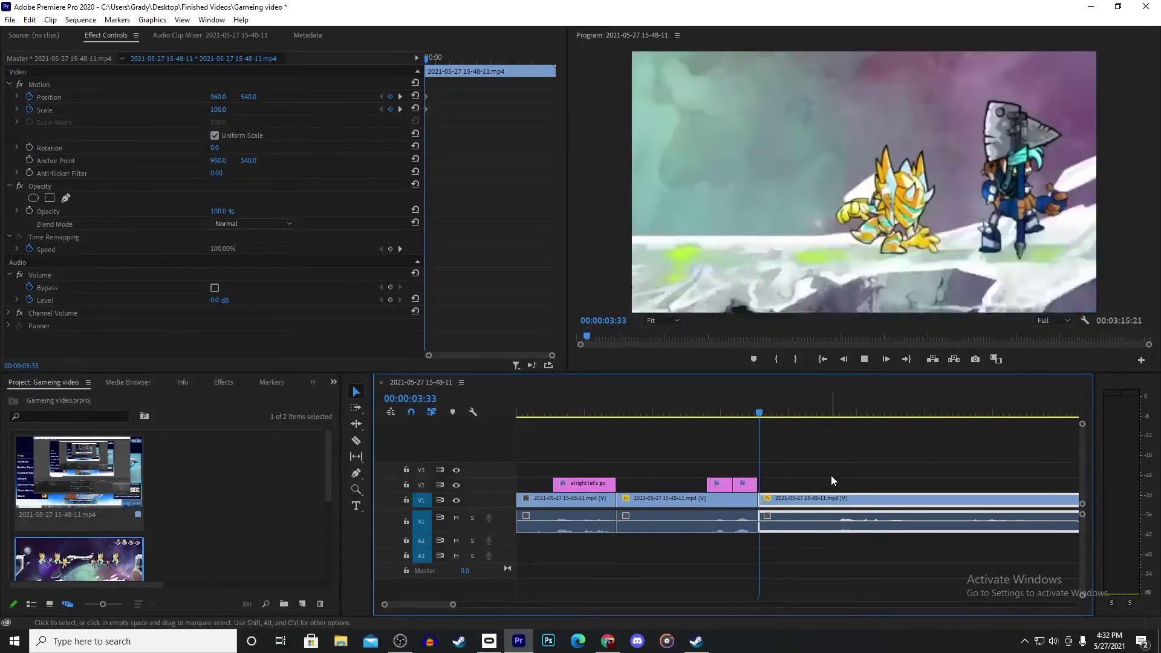
{"action": "key", "text": "ctrl+z"}
{"action": "key", "text": "space"}
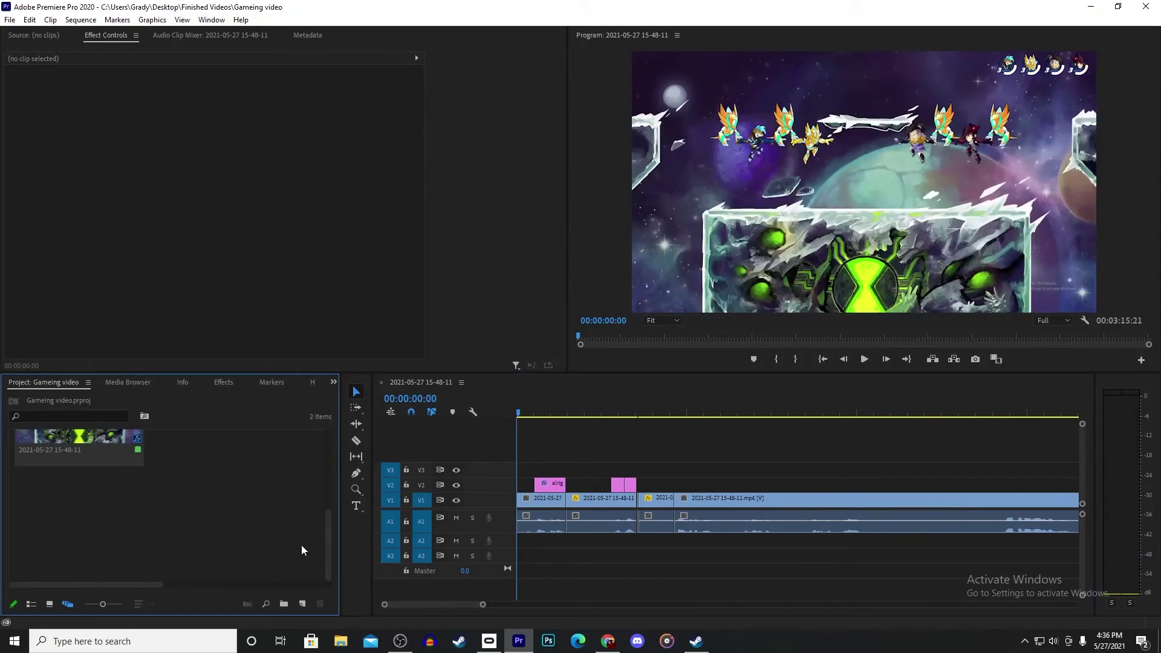
Switch to the "Bruh Sound Effect #2" YouTube video in the browser and start looking up a video downloader in a new tab.
{"action": "scroll", "coordinate": [263, 485], "scroll_direction": "up", "scroll_amount": 3}
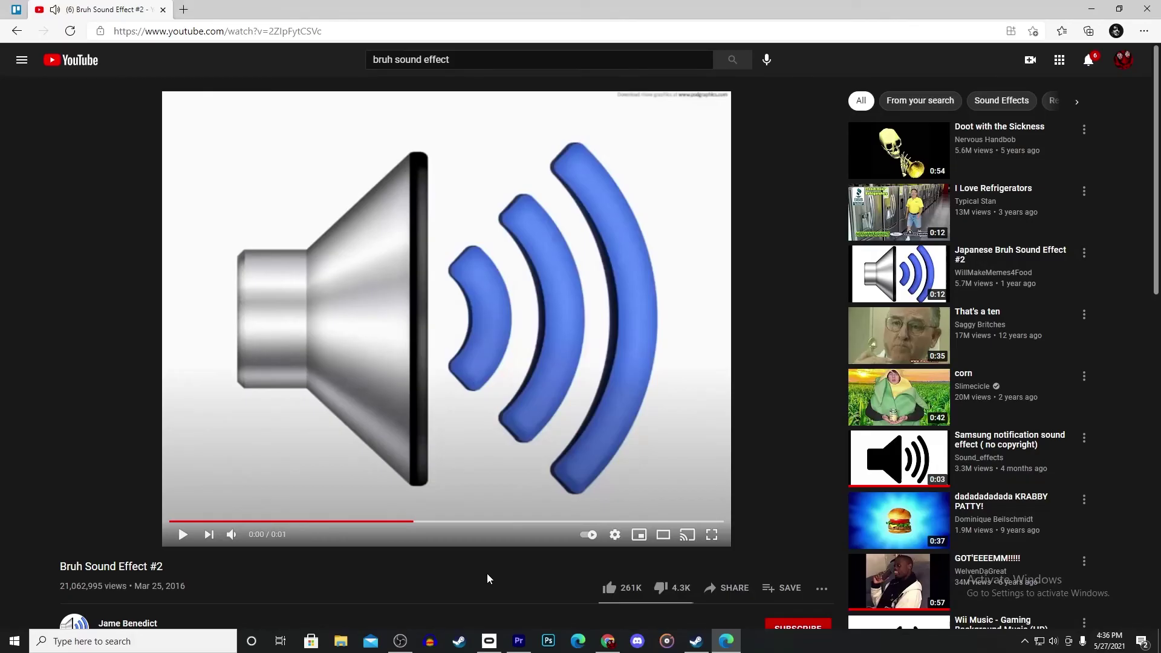
{"action": "scroll", "coordinate": [486, 576], "scroll_direction": "down", "scroll_amount": 3}
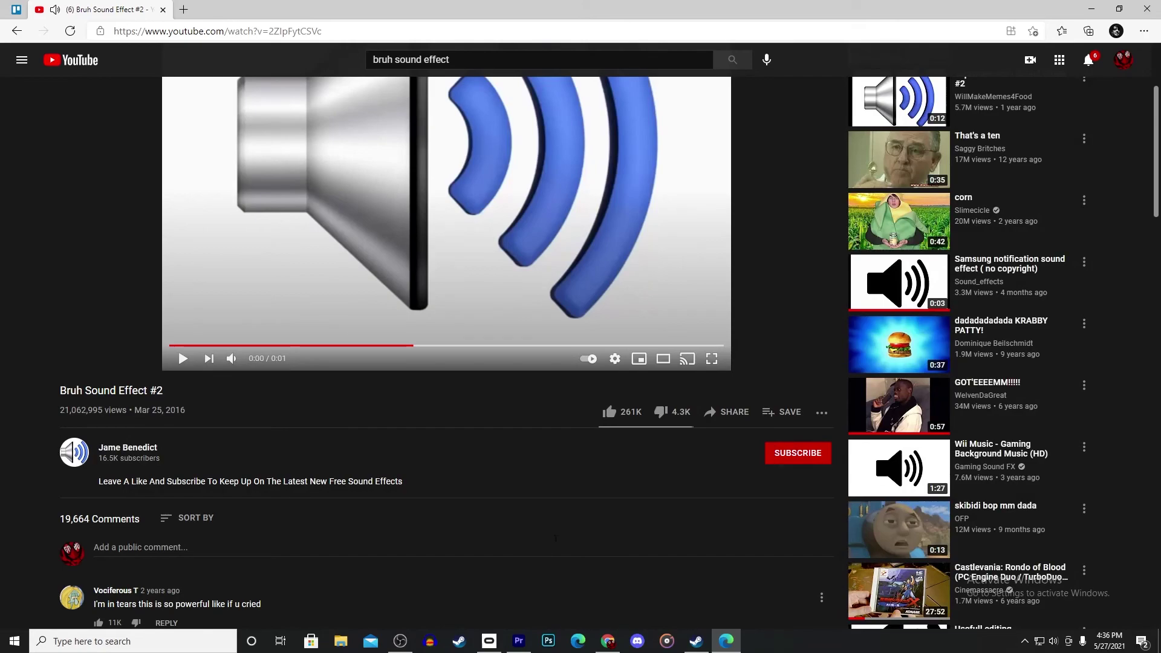
{"action": "left_click", "coordinate": [717, 411]}
{"action": "key", "text": "ctrl+t"}
{"action": "type", "text": "mp4"}
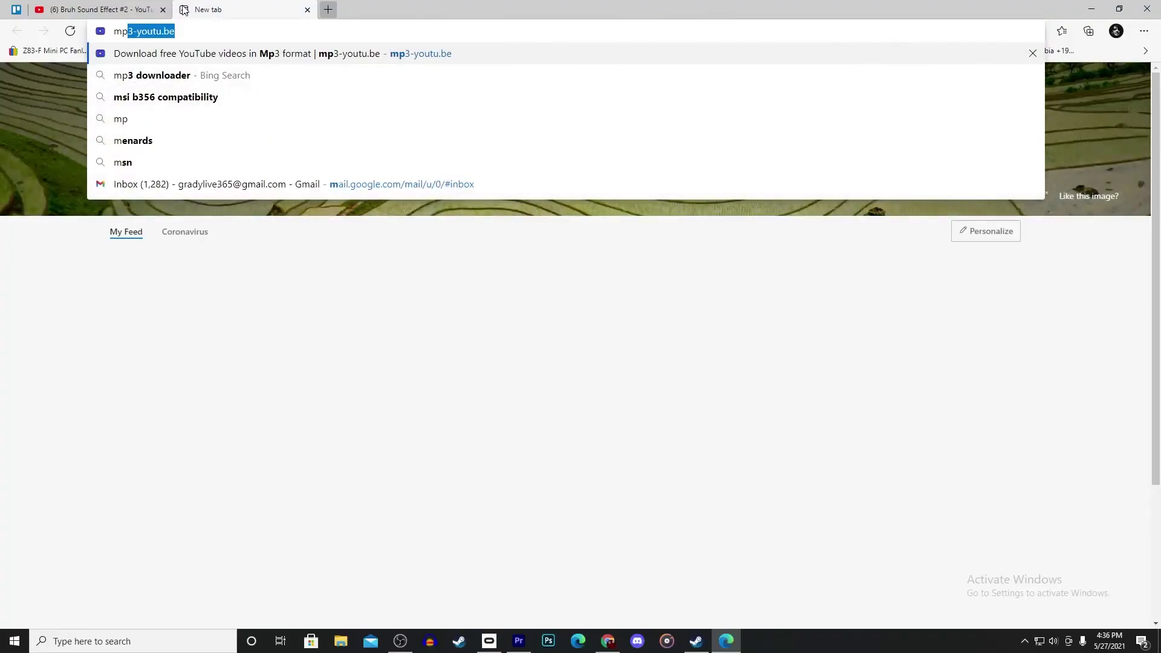
{"action": "key", "text": "Escape"}
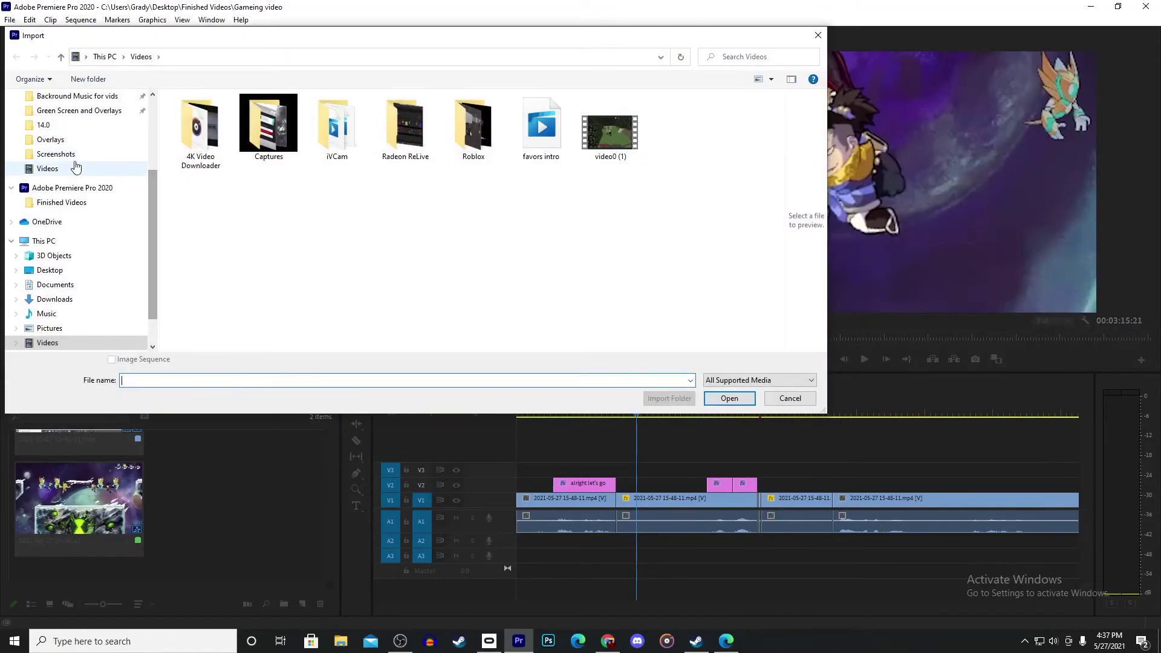
Import "Punch - Gaming Sound Effect (HD).mp4" from the SFX folder into the Premiere Pro project.
{"action": "scroll", "coordinate": [69, 140], "scroll_direction": "up", "scroll_amount": 3}
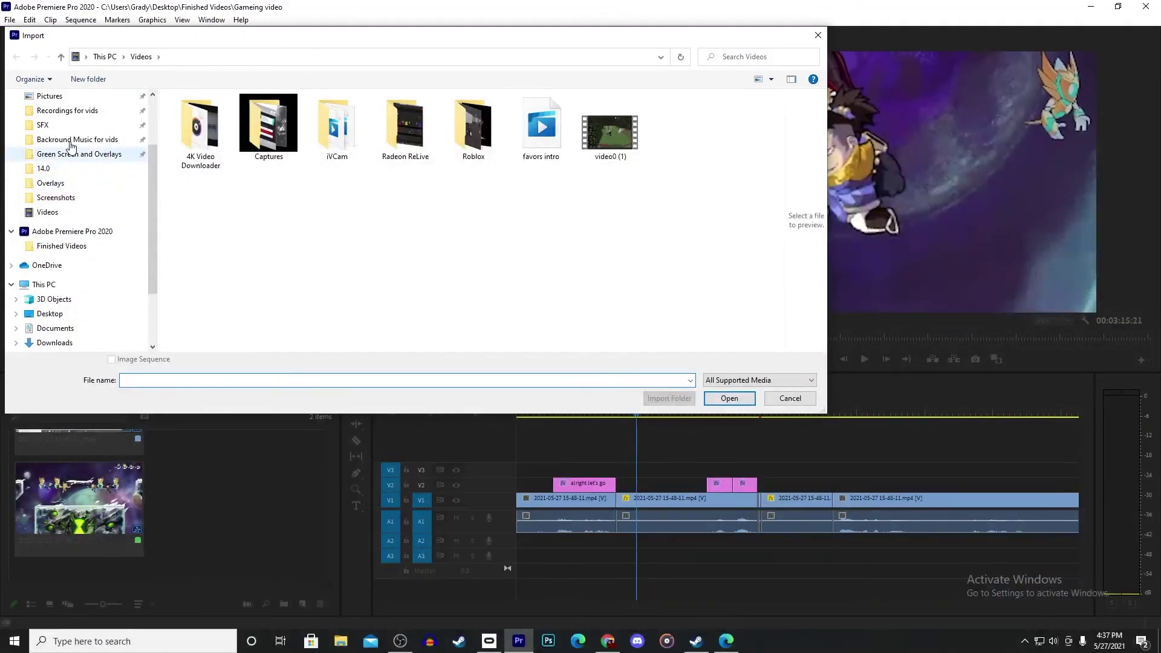
{"action": "left_click", "coordinate": [42, 154]}
{"action": "scroll", "coordinate": [585, 224], "scroll_direction": "down", "scroll_amount": 10}
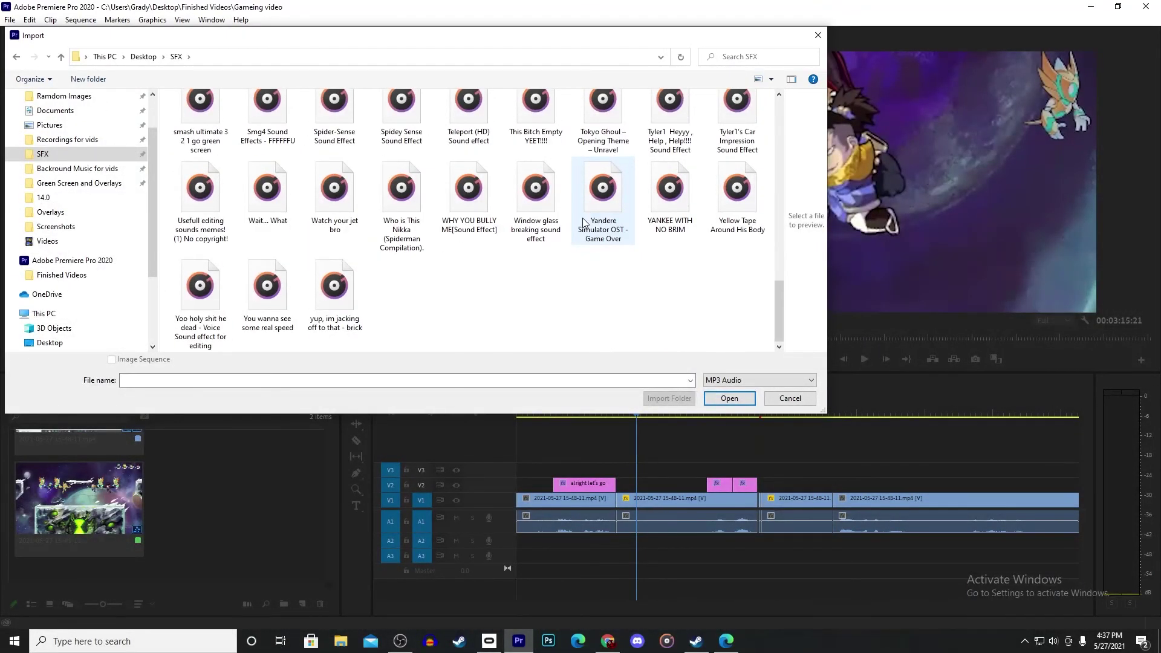
{"action": "scroll", "coordinate": [584, 224], "scroll_direction": "up", "scroll_amount": 10}
{"action": "left_click", "coordinate": [310, 381]}
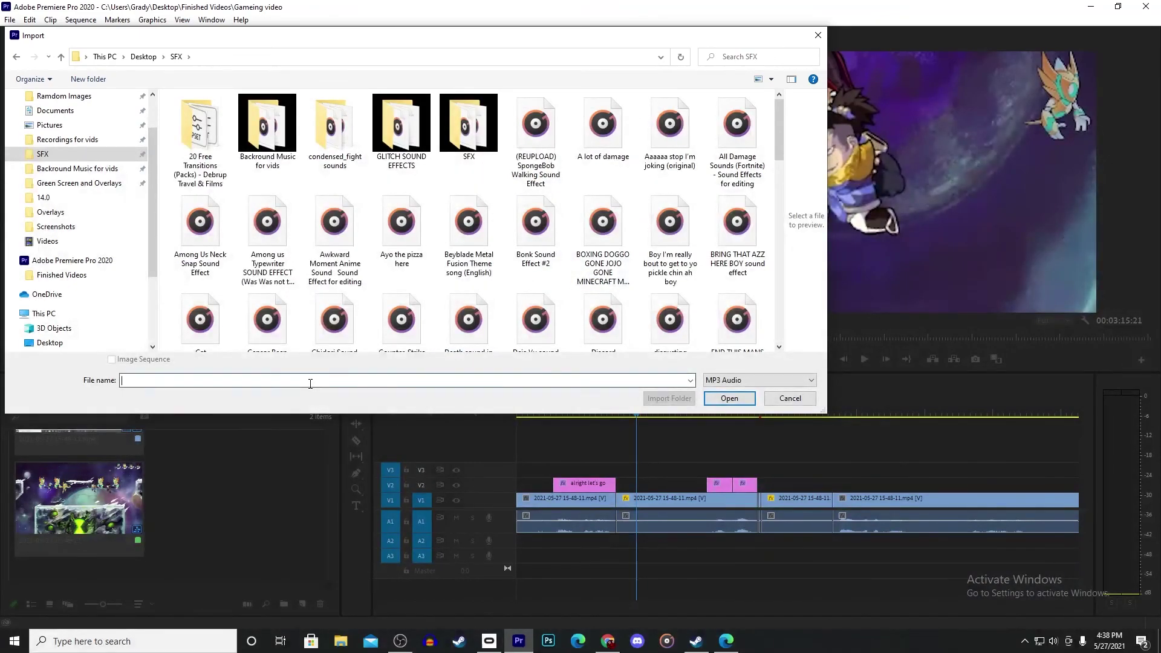
{"action": "left_click", "coordinate": [729, 398]}
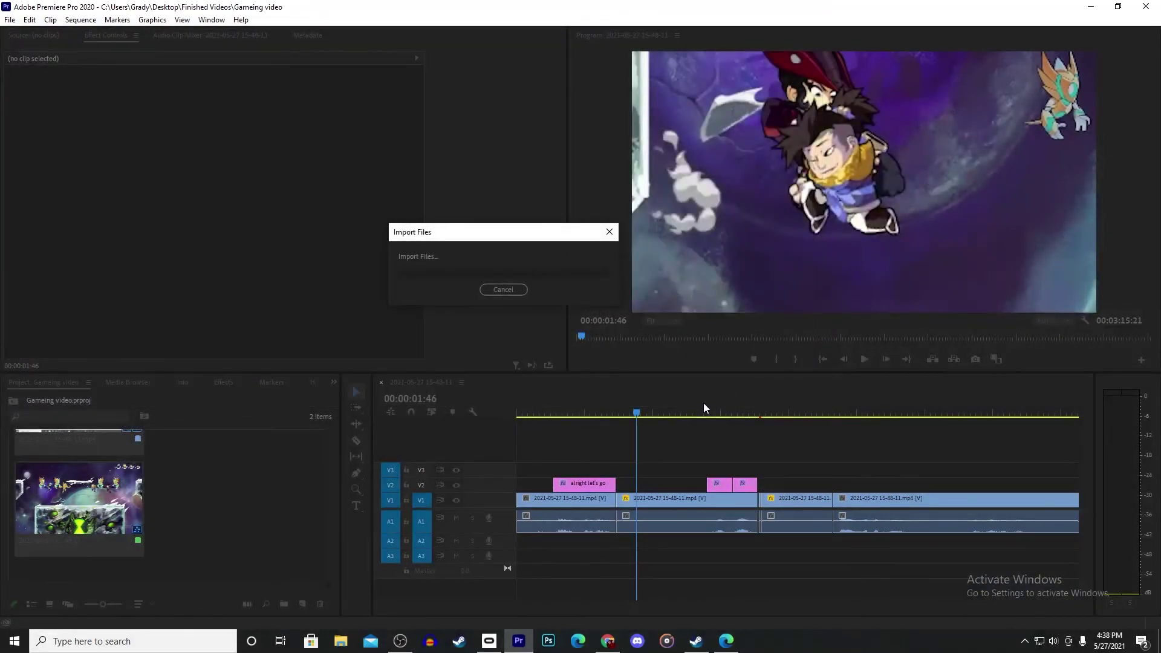
Mark the punch sound in the source clip with an In point at 00;00;00;09 and an Out point at about 00;00;00;25.
{"action": "left_click_drag", "start_coordinate": [190, 184], "coordinate": [136, 175]}
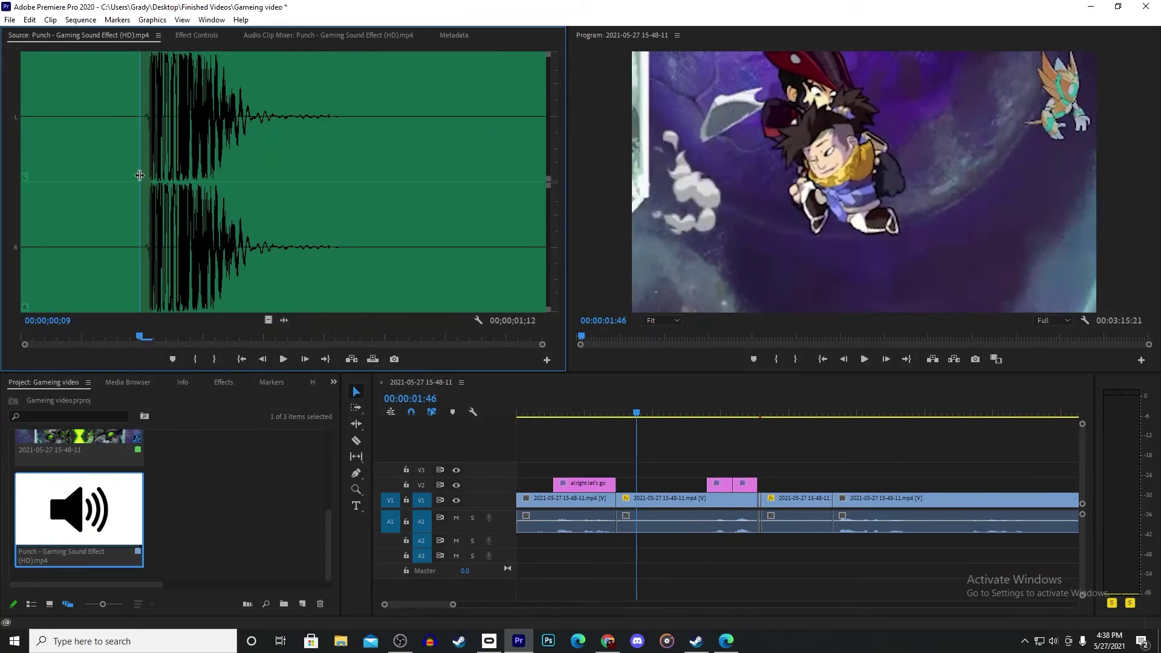
{"action": "key", "text": "i"}
{"action": "key", "text": "space"}
{"action": "key", "text": "o"}
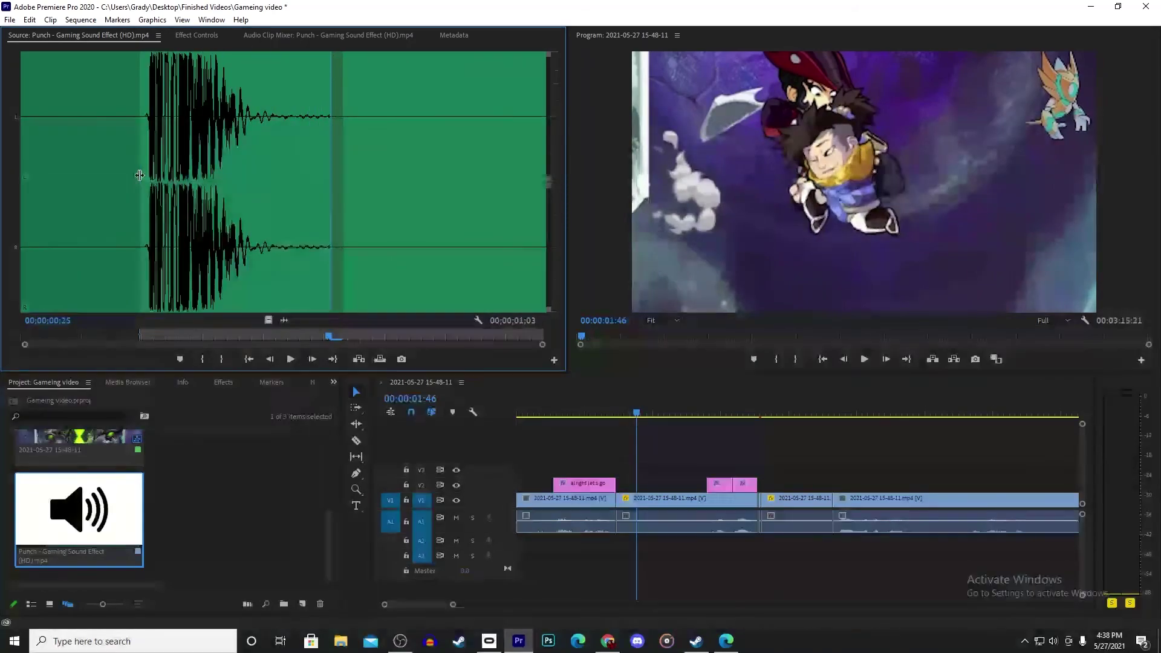
{"action": "key", "text": "o"}
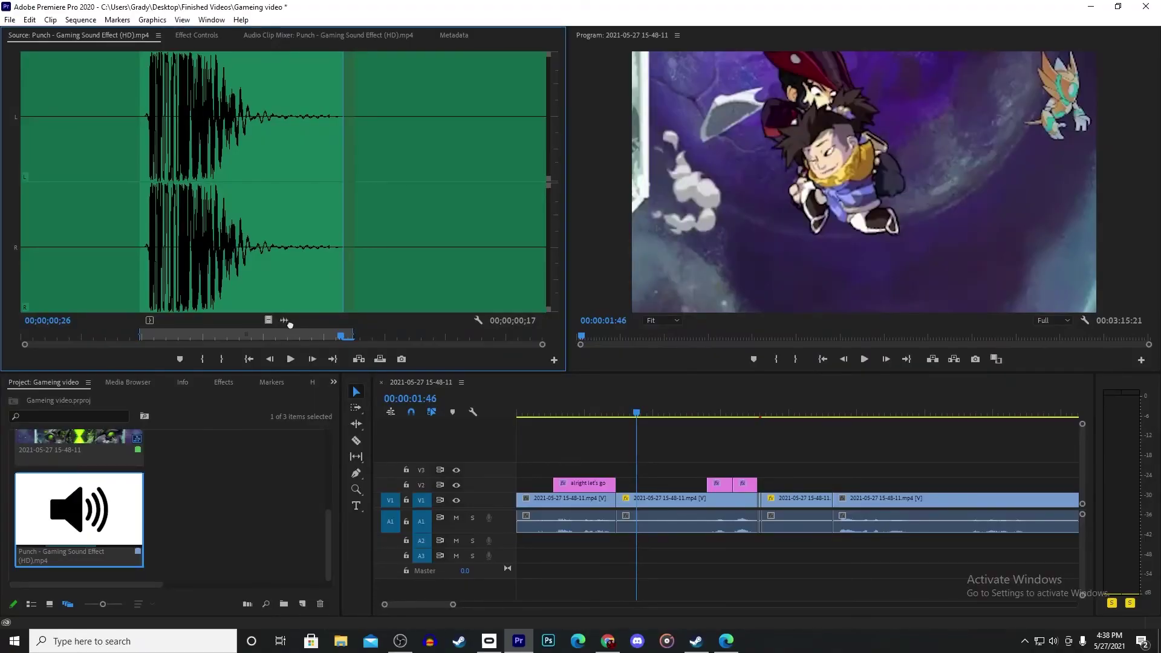
Place only the audio of the marked punch sound on track A3, starting at 00:00:01:46.
{"action": "left_click_drag", "start_coordinate": [289, 324], "coordinate": [638, 552]}
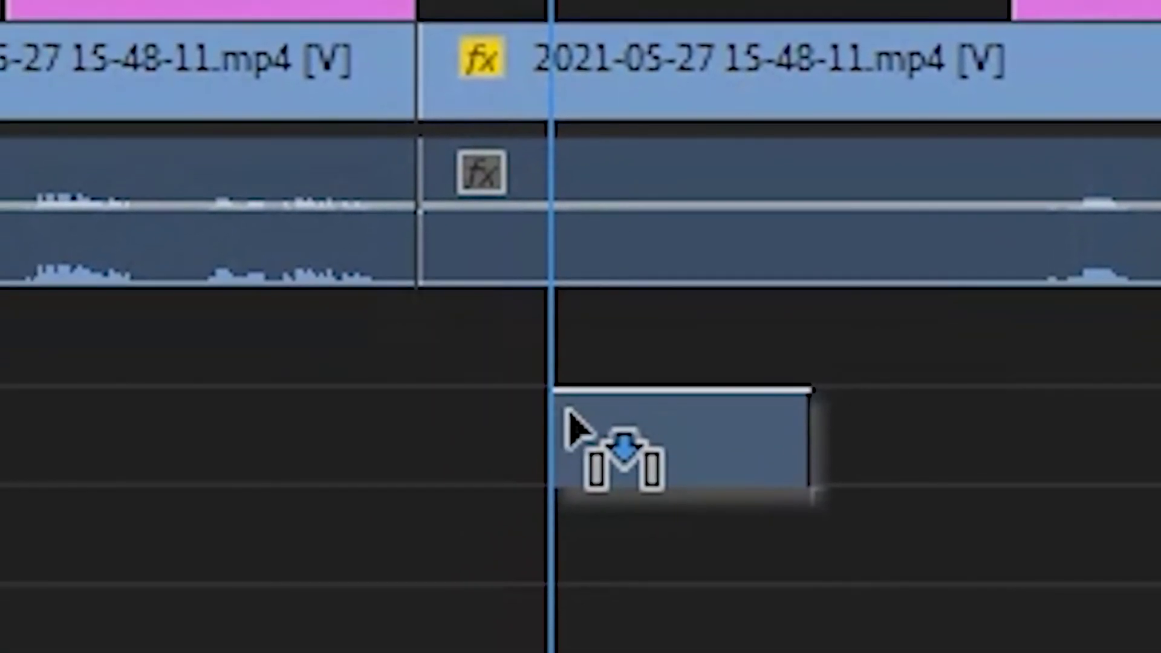
{"action": "left_click_drag", "start_coordinate": [572, 427], "coordinate": [573, 428]}
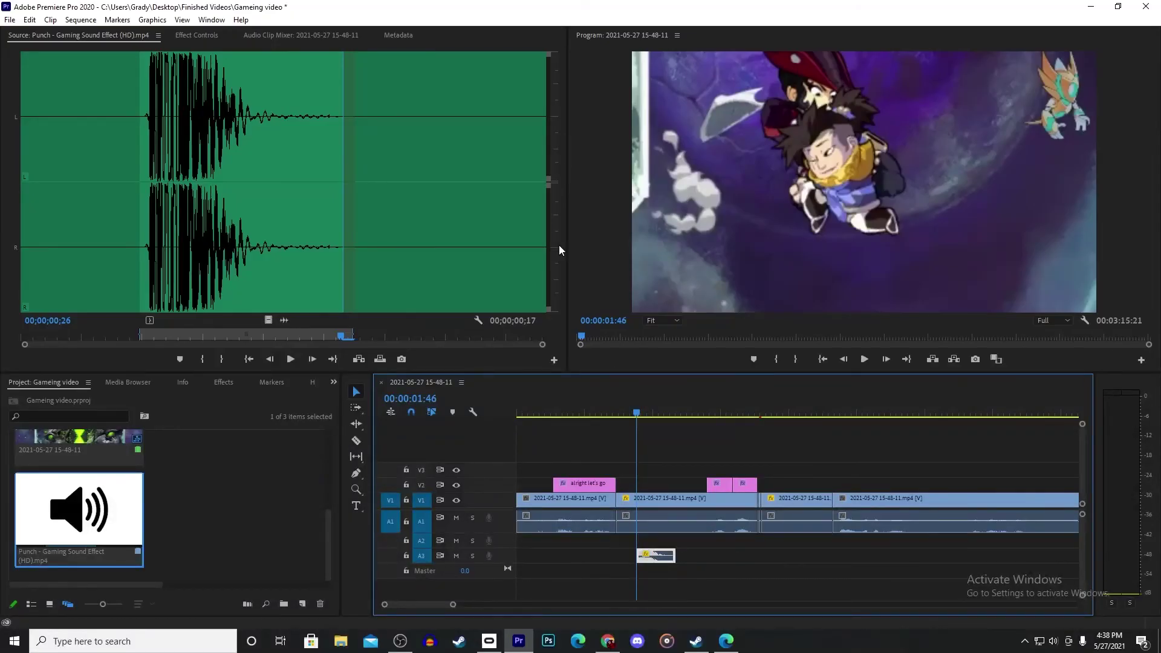
{"action": "left_click", "coordinate": [284, 34]}
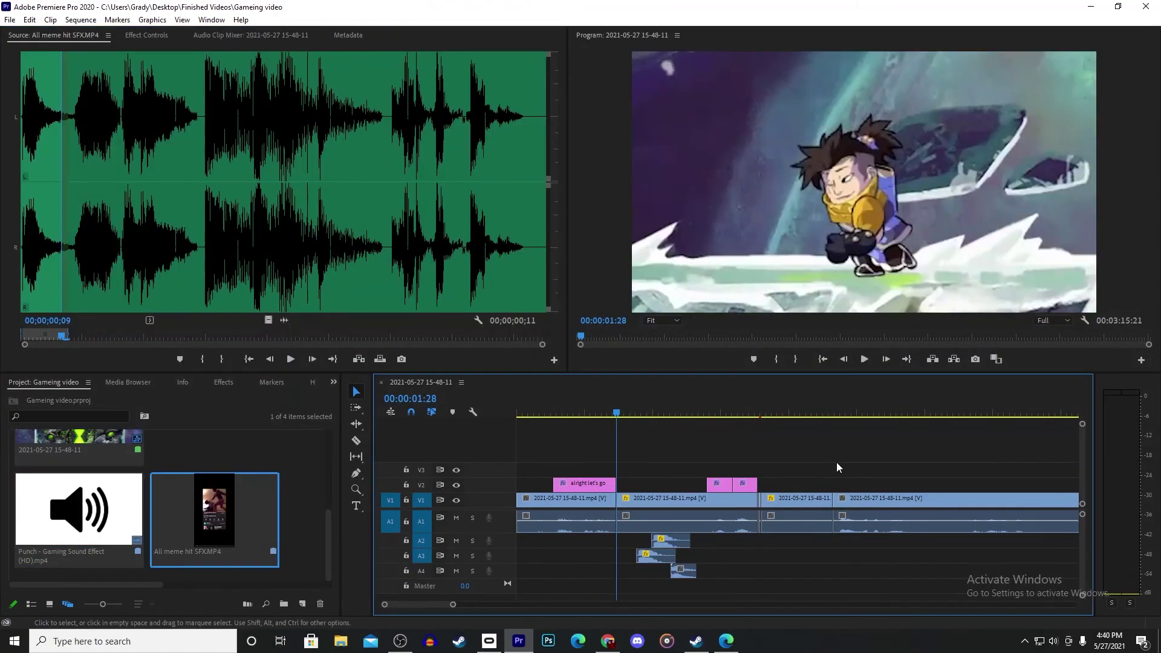
Play the section with the sound effects from 00:00:01:28 and save the project.
{"action": "key", "text": "space"}
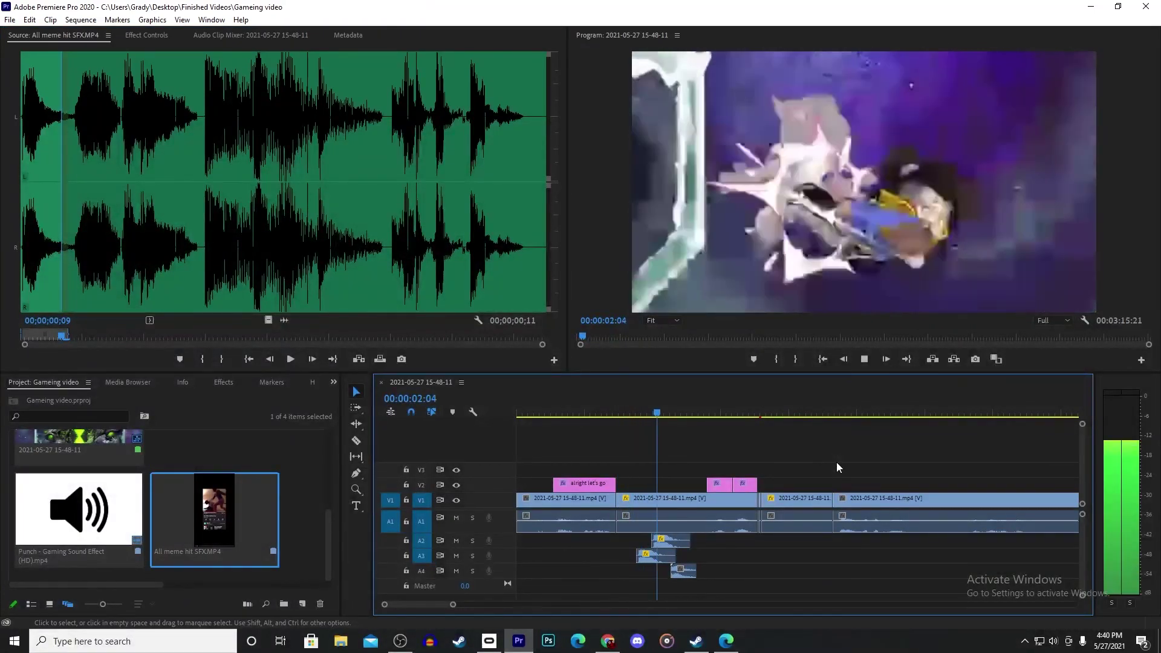
{"action": "key", "text": "space"}
{"action": "key", "text": "ctrl+s"}
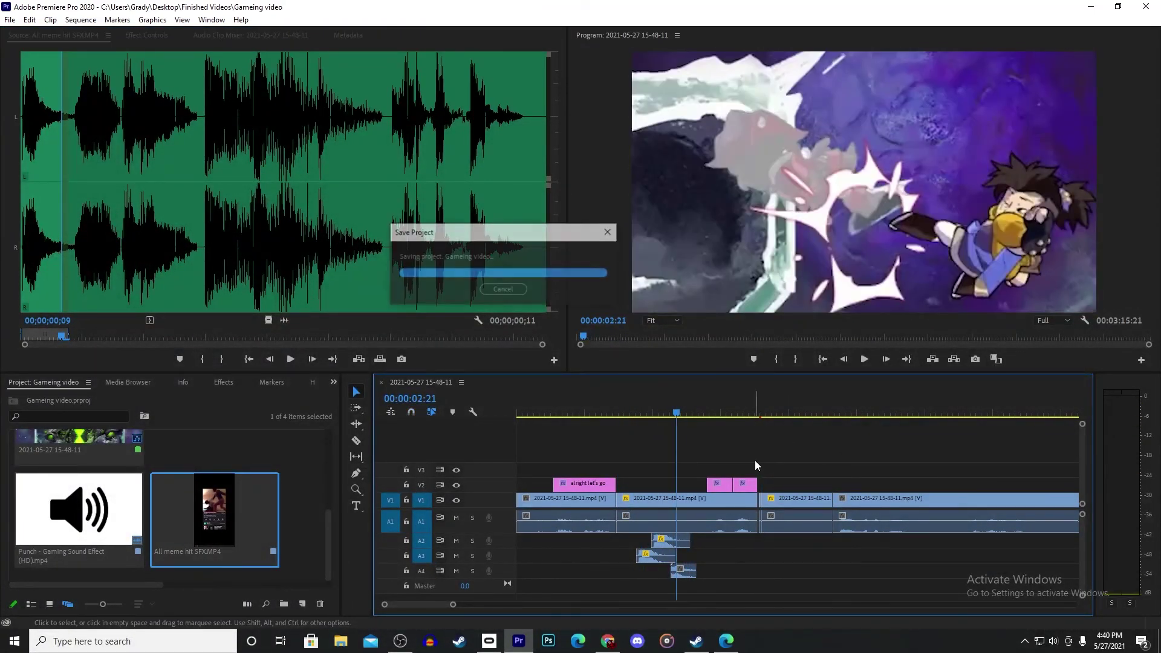
Import the "Tokyo Drift Eurobeat Remix.mp3" song from the Backround Music for vids folder and open it as the source clip.
{"action": "key", "text": "ctrl+i"}
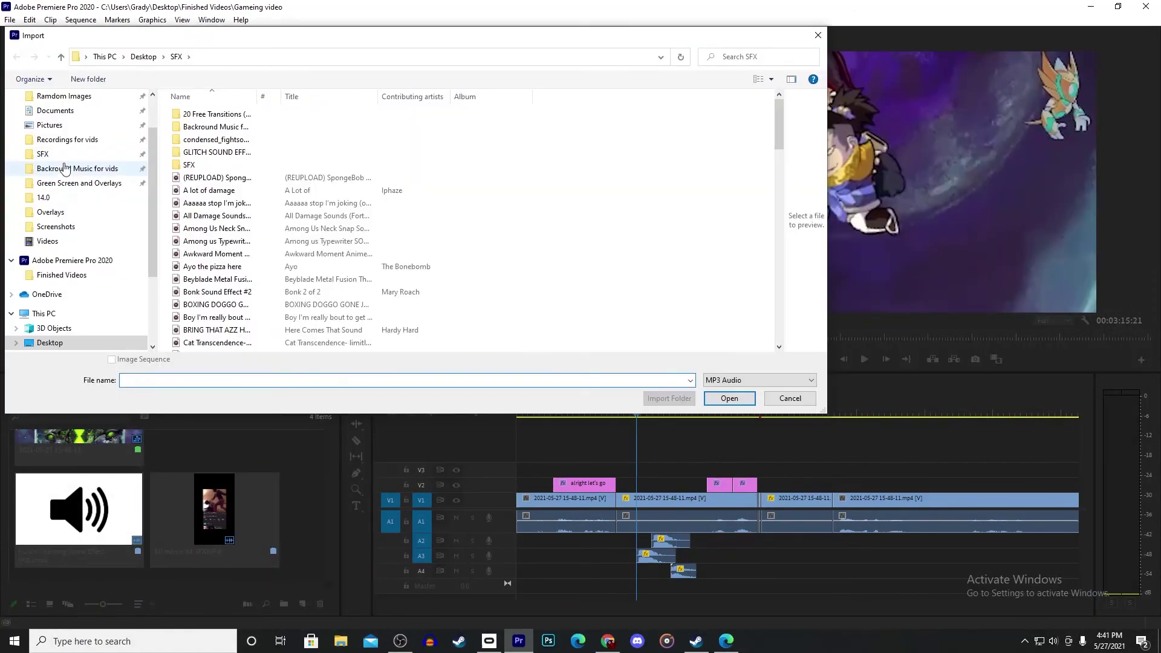
{"action": "left_click", "coordinate": [72, 168]}
{"action": "scroll", "coordinate": [213, 151], "scroll_direction": "down", "scroll_amount": 2}
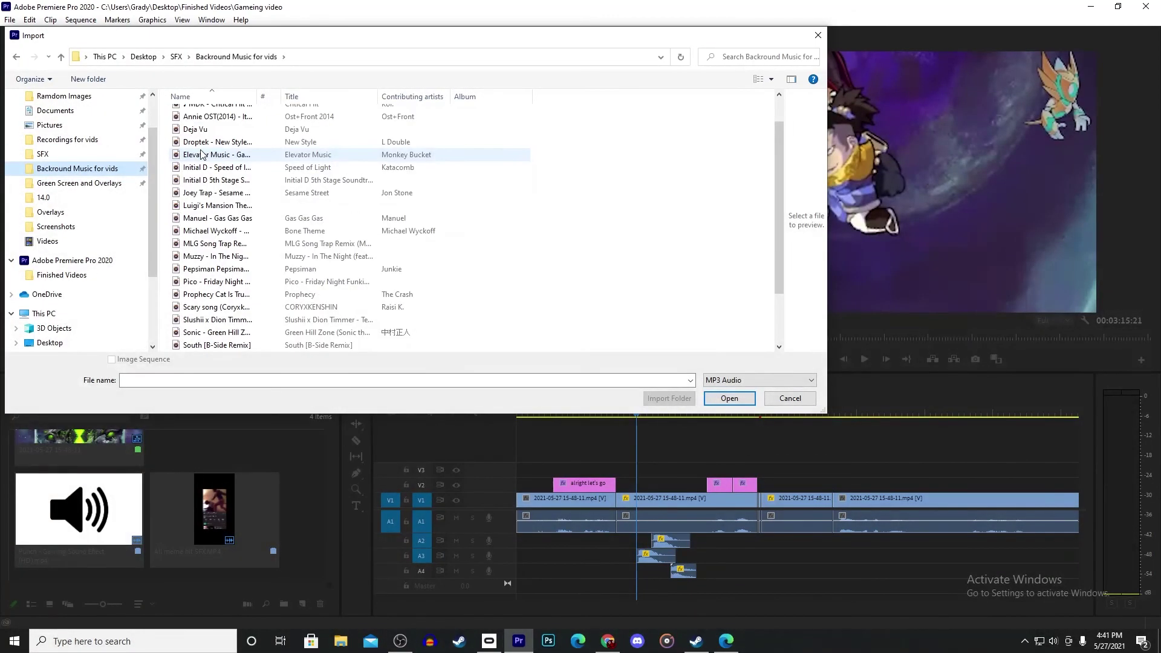
{"action": "scroll", "coordinate": [213, 152], "scroll_direction": "up", "scroll_amount": 2}
{"action": "scroll", "coordinate": [213, 151], "scroll_direction": "down", "scroll_amount": 3}
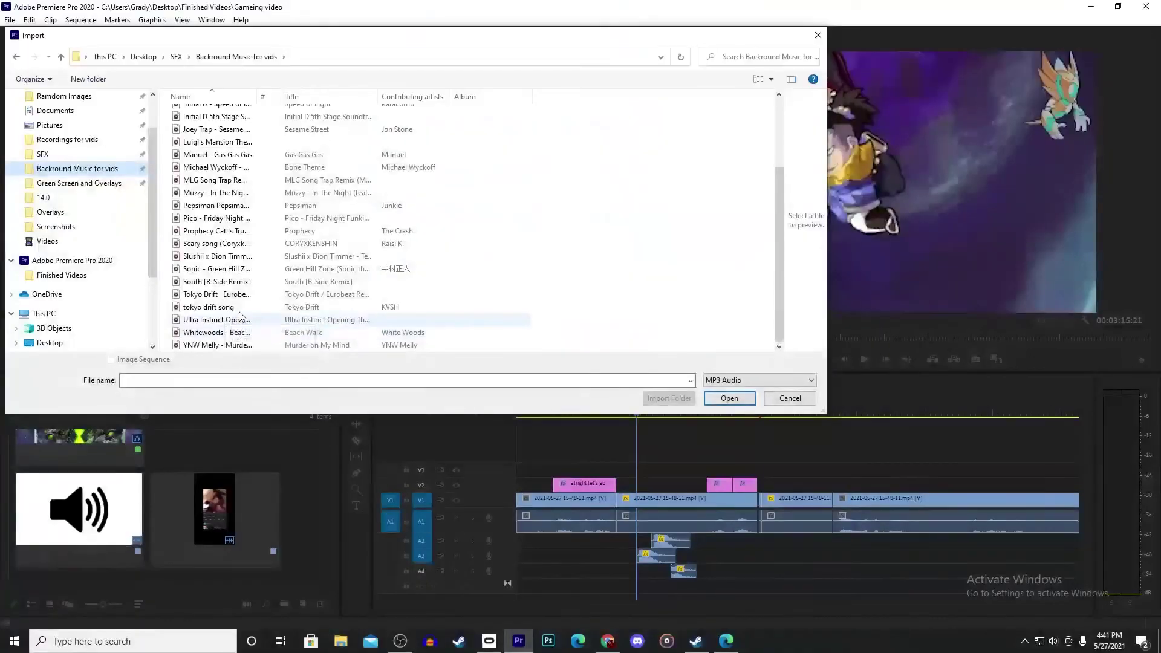
{"action": "left_click", "coordinate": [242, 296]}
{"action": "double_click", "coordinate": [242, 296]}
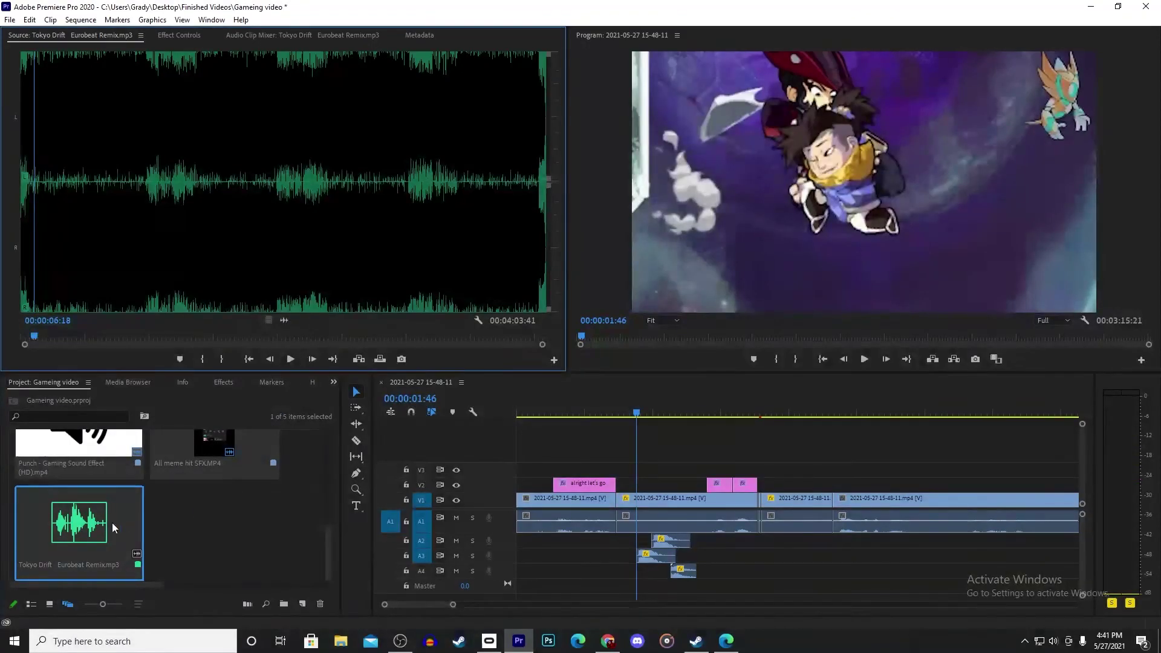
{"action": "left_click_drag", "start_coordinate": [111, 523], "coordinate": [114, 212]}
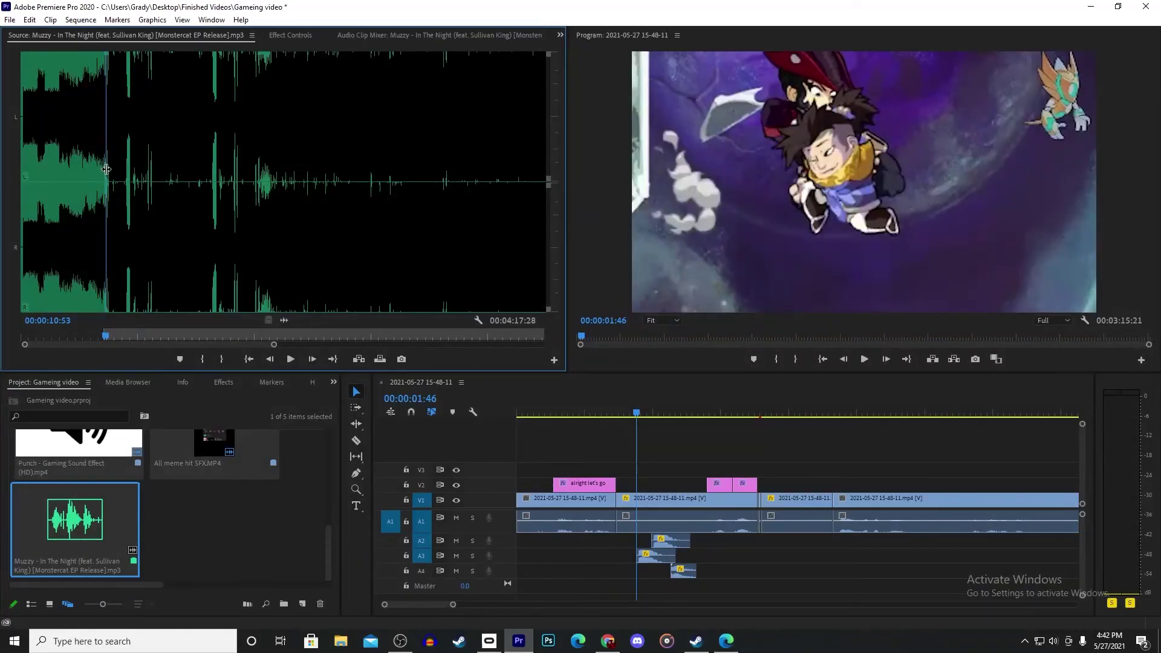
Mark the Muzzy "In The Night" song from 00:00:09:39 to 00:01:01:56 and place that section on track A5 at 00:00:00:00.
{"action": "key", "text": "space"}
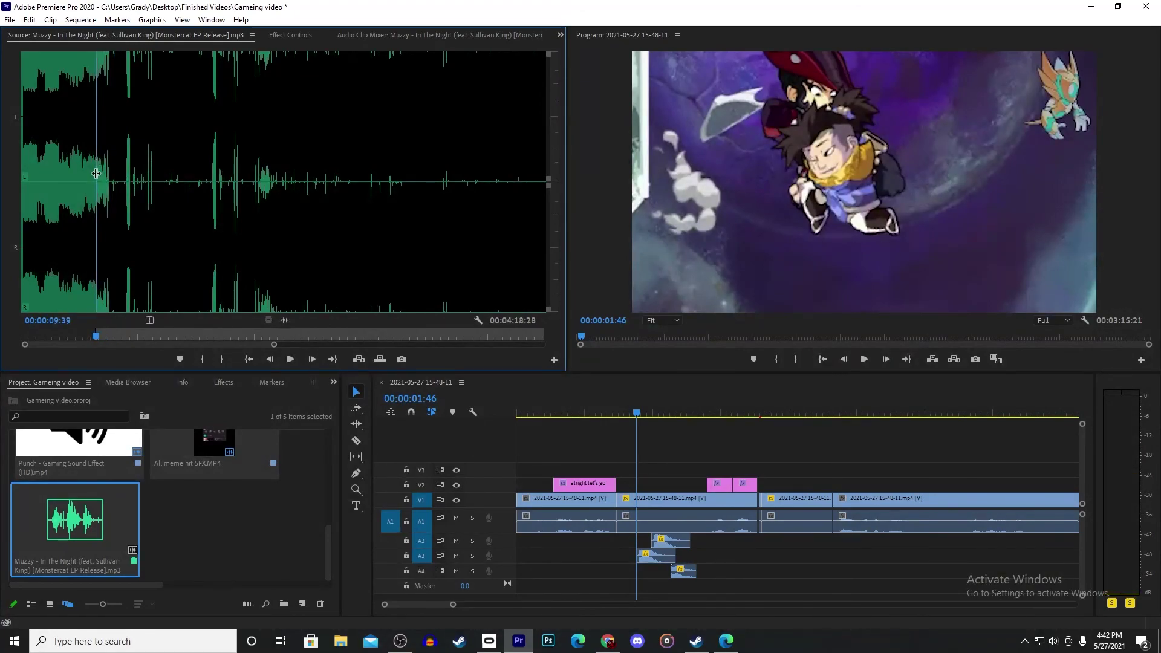
{"action": "key", "text": "space"}
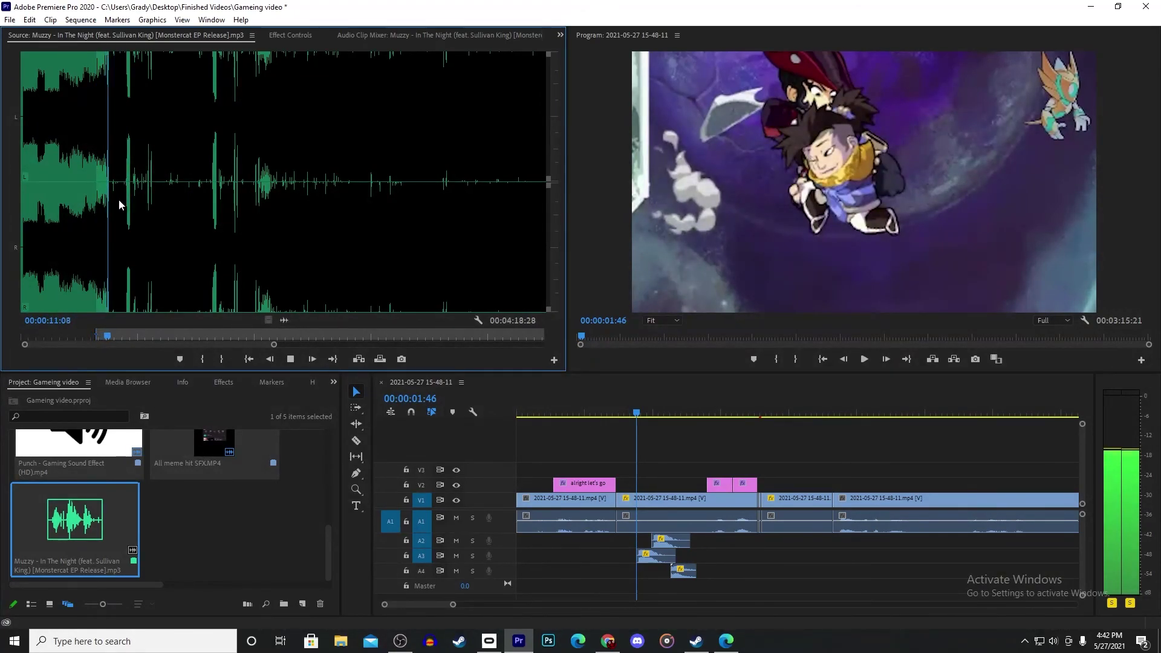
{"action": "left_click", "coordinate": [128, 219]}
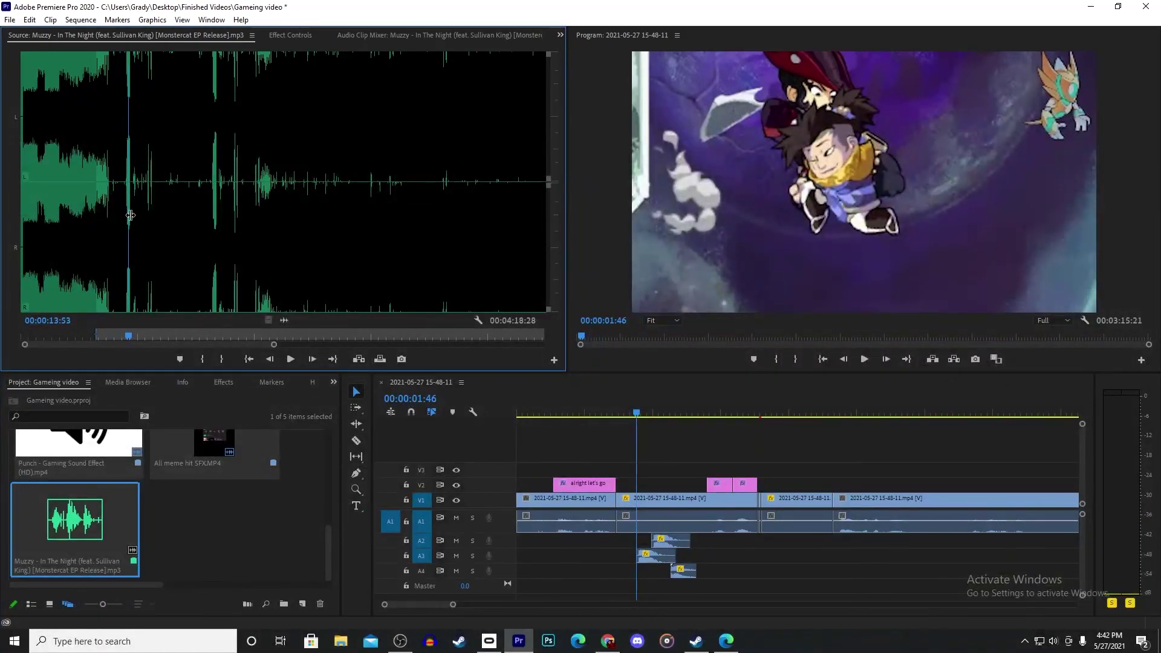
{"action": "left_click_drag", "start_coordinate": [222, 219], "coordinate": [530, 593]}
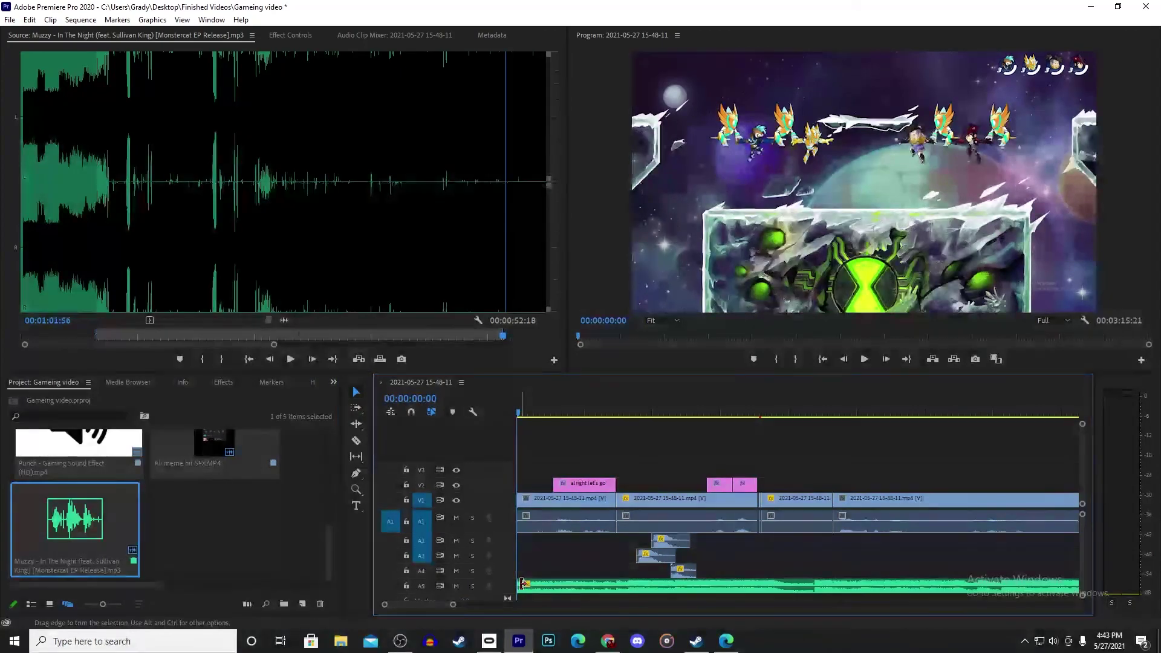
Fade in the song on A5 with a Constant Power transition of about 00:00:02:36 and lower the track's volume to -26.7 dB.
{"action": "right_click", "coordinate": [519, 586]}
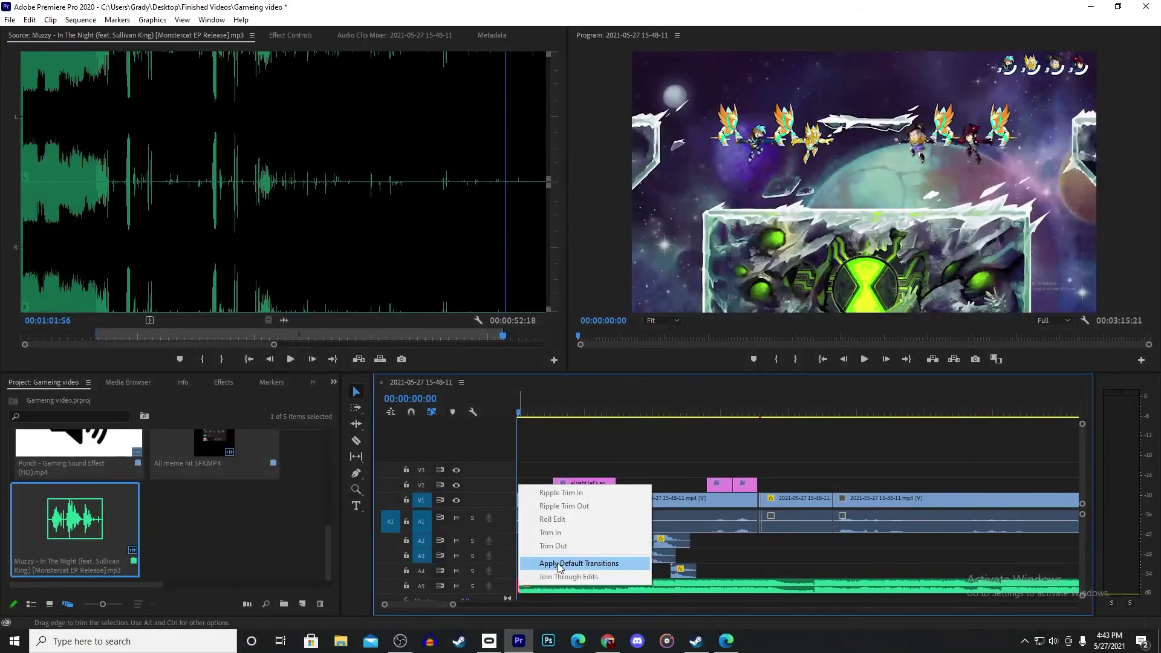
{"action": "left_click", "coordinate": [561, 565]}
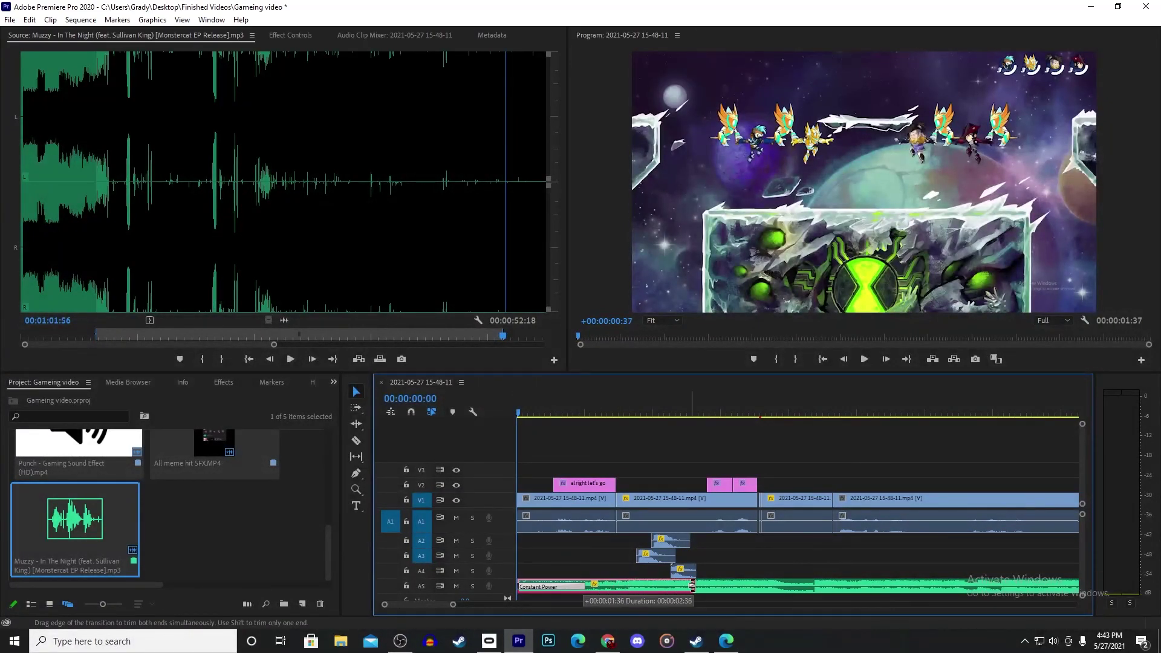
{"action": "key", "text": "shift+9"}
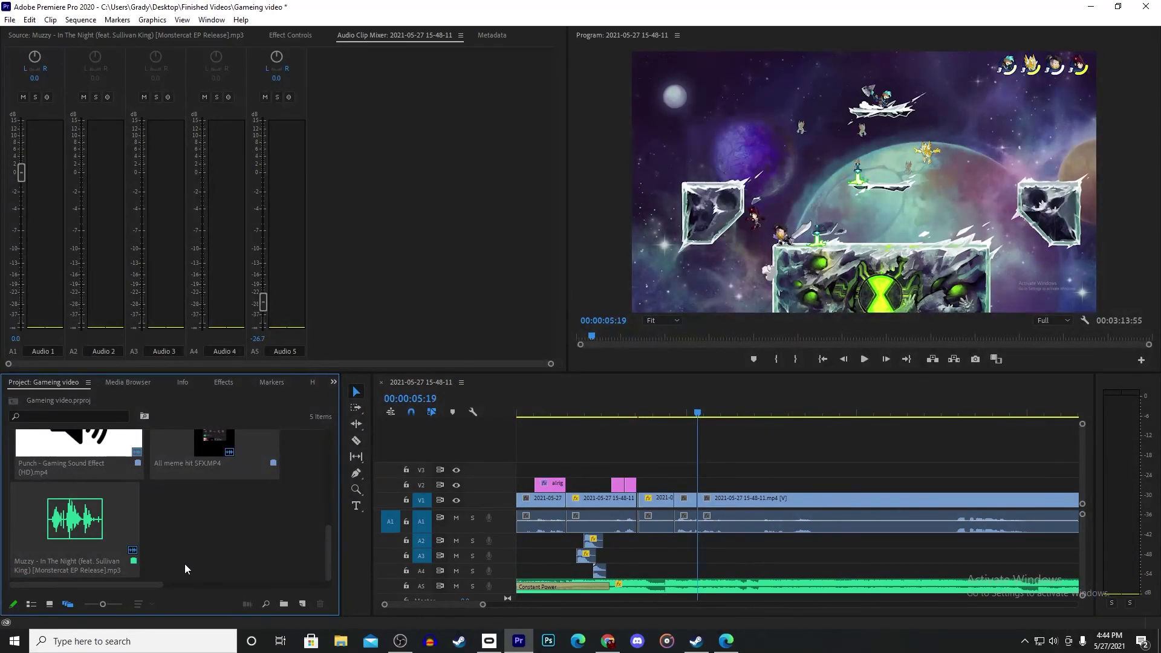
Import the "anime lines.mp4" green-screen overlay into the project and open it as the source clip.
{"action": "double_click", "coordinate": [184, 564]}
{"action": "left_click", "coordinate": [80, 184]}
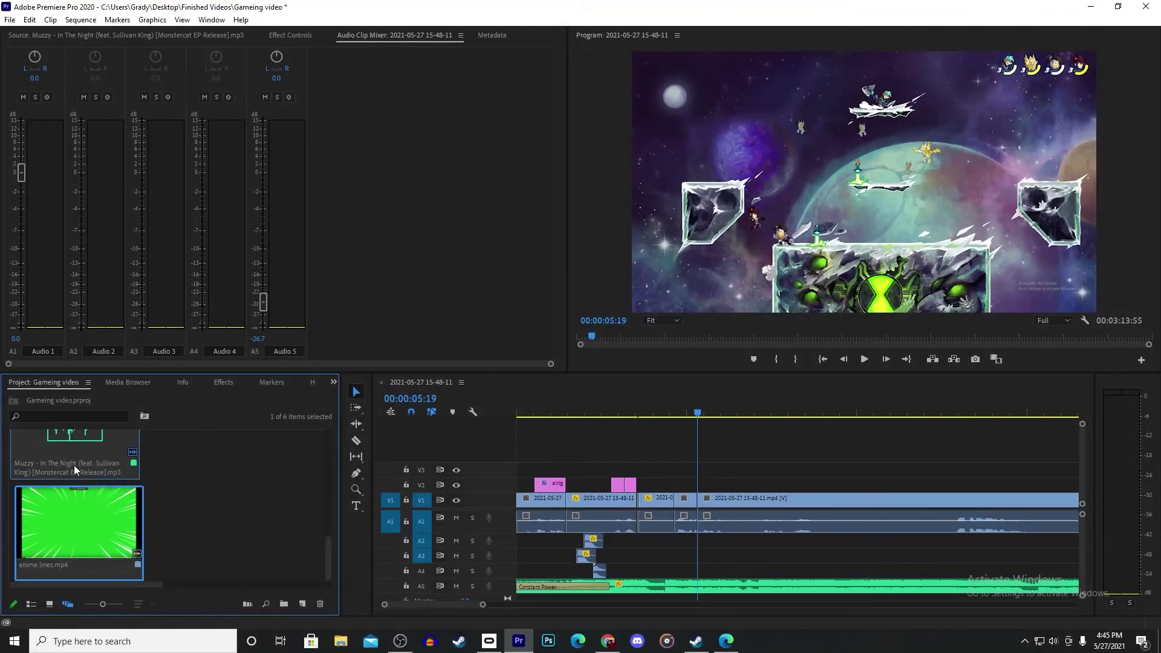
{"action": "double_click", "coordinate": [79, 523]}
Place a 00:00:01:29 section of "anime lines.mp4" on track V3 at 00:00:01:40 and scale it to 110.9.
{"action": "left_click_drag", "start_coordinate": [79, 524], "coordinate": [698, 469]}
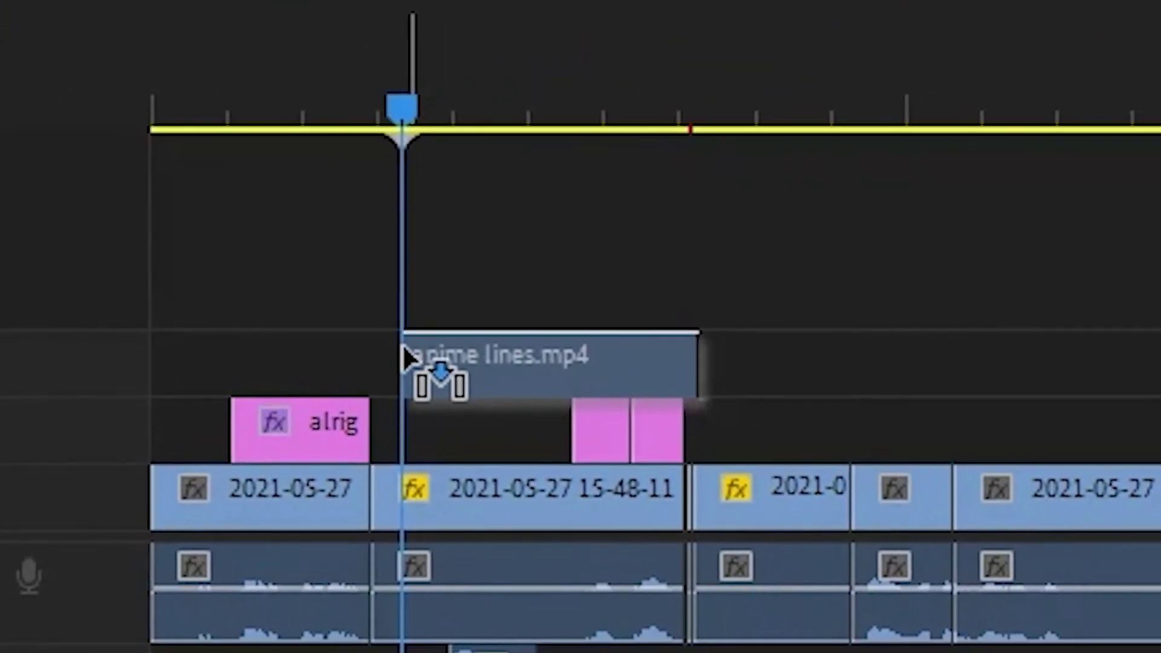
{"action": "left_click_drag", "start_coordinate": [405, 357], "coordinate": [482, 368]}
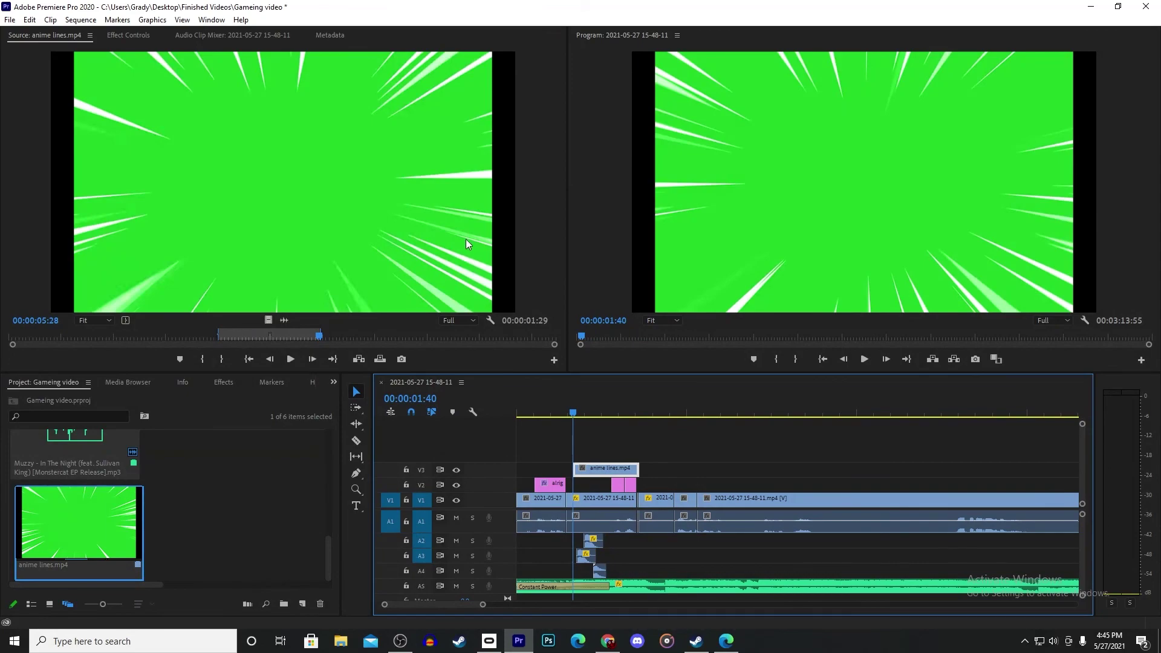
{"action": "left_click", "coordinate": [971, 173]}
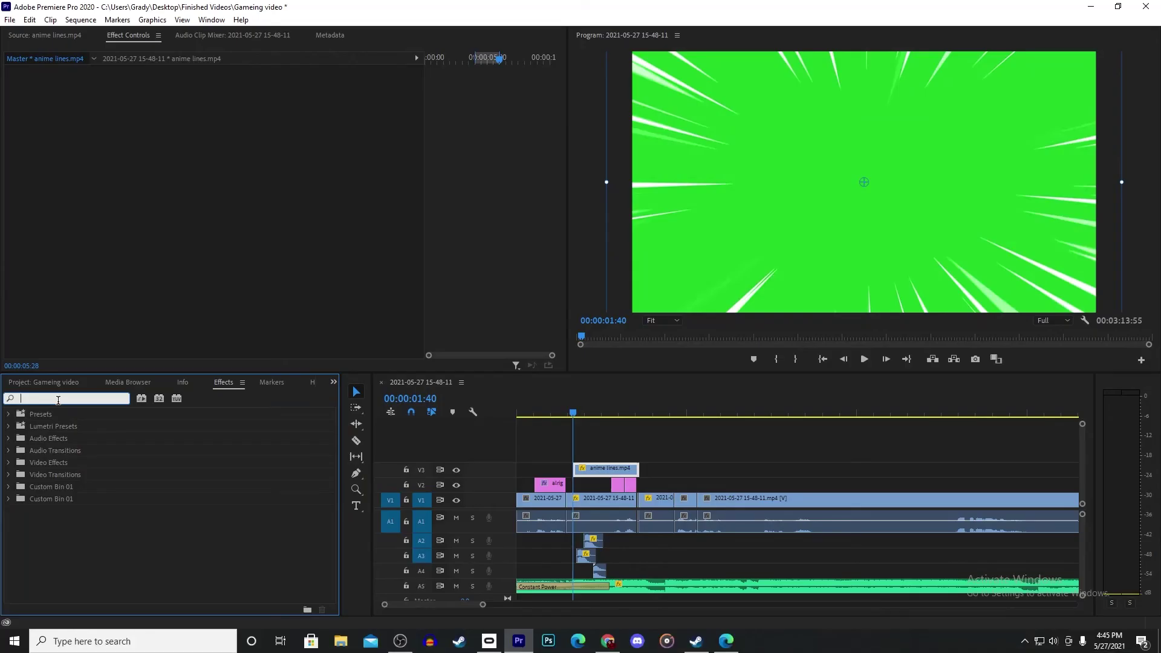
Key out the green background of the anime lines clip with the Ultra Key effect and save the project.
{"action": "left_click", "coordinate": [58, 400]}
{"action": "type", "text": "ultra"}
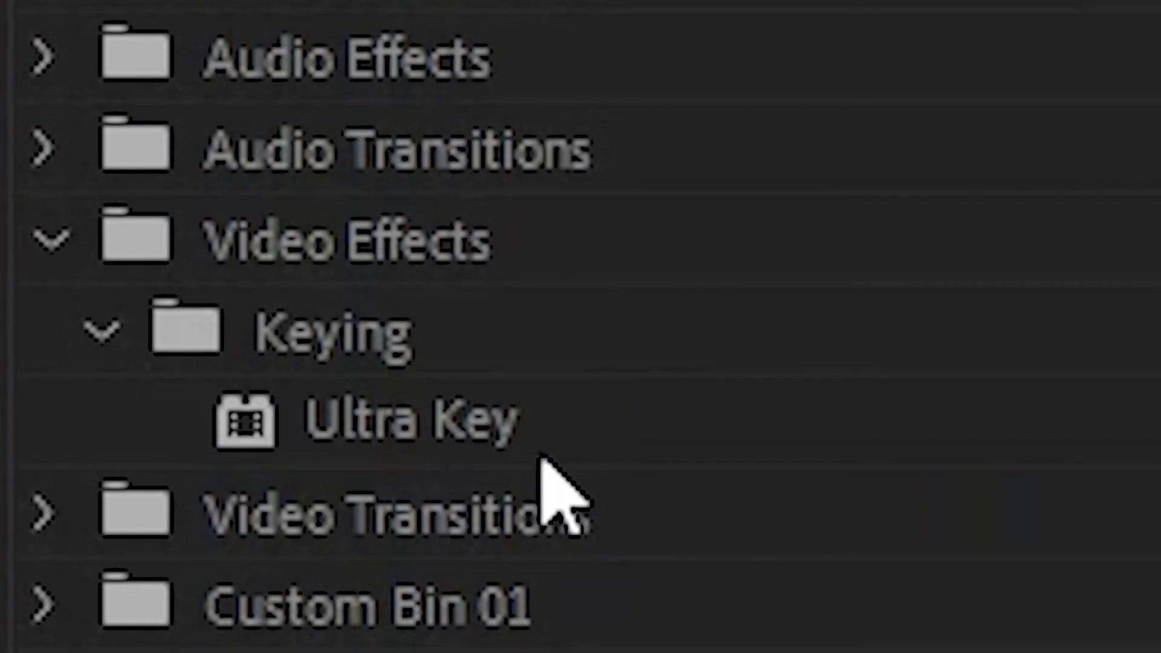
{"action": "left_click_drag", "start_coordinate": [60, 487], "coordinate": [609, 468]}
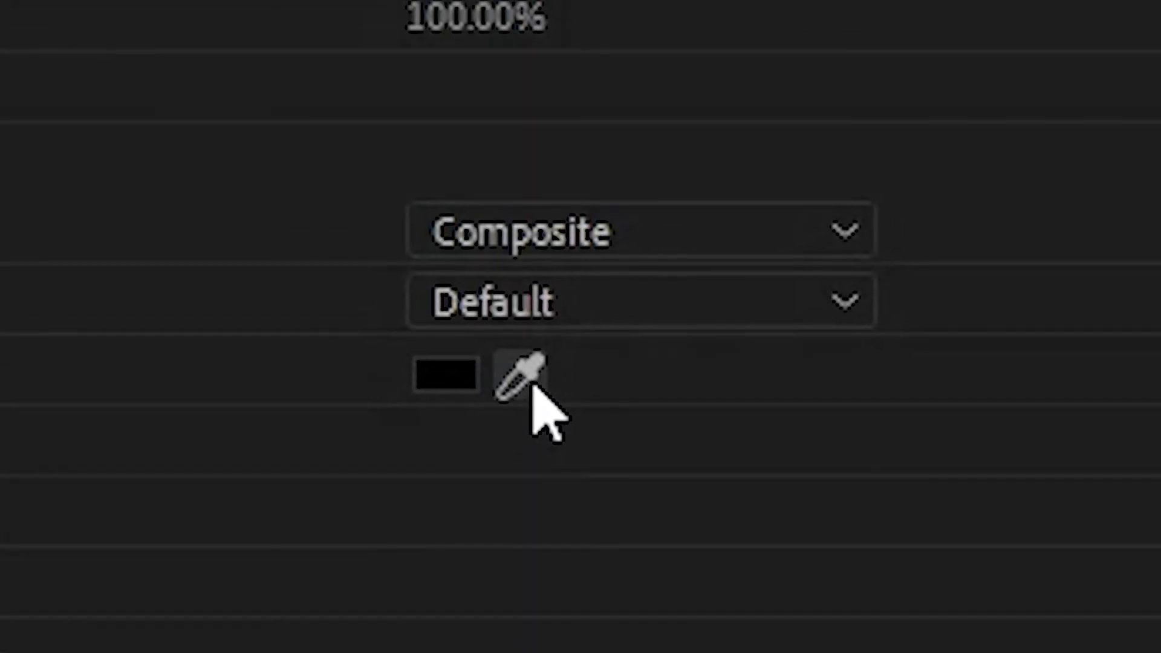
{"action": "left_click", "coordinate": [531, 382]}
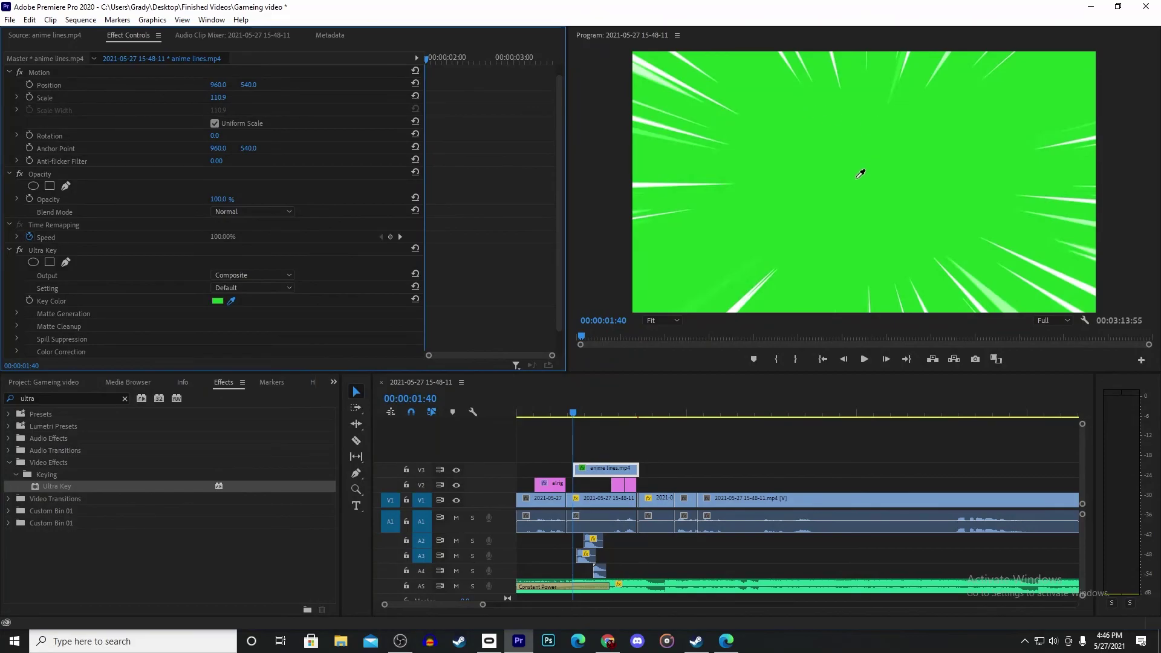
{"action": "left_click", "coordinate": [857, 177]}
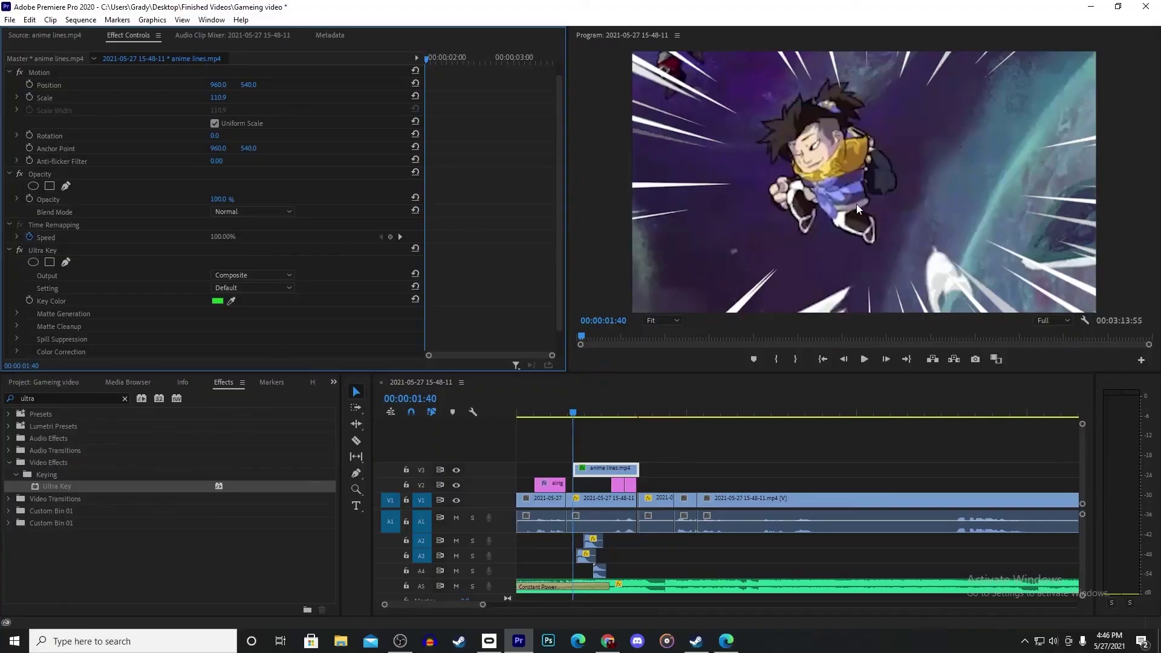
{"action": "left_click", "coordinate": [699, 446]}
{"action": "key", "text": "ctrl+s"}
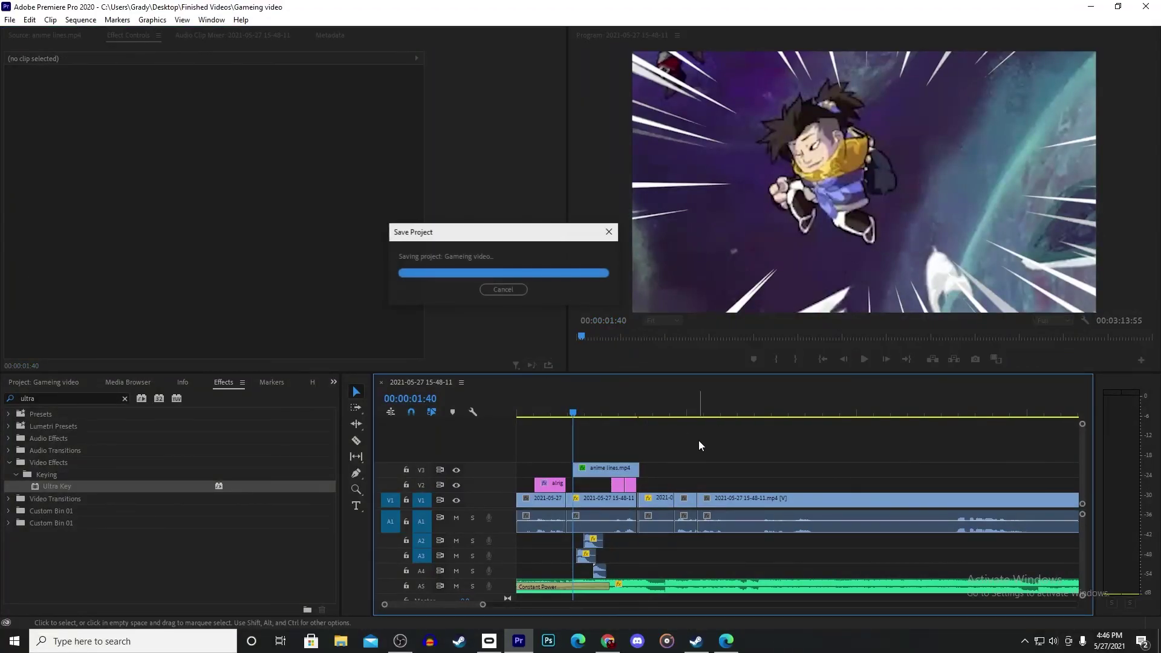
Apply a Cross Dissolve to the start of the anime lines clip, shorten it to 00:00:00:06 and play the result.
{"action": "key", "text": "Up"}
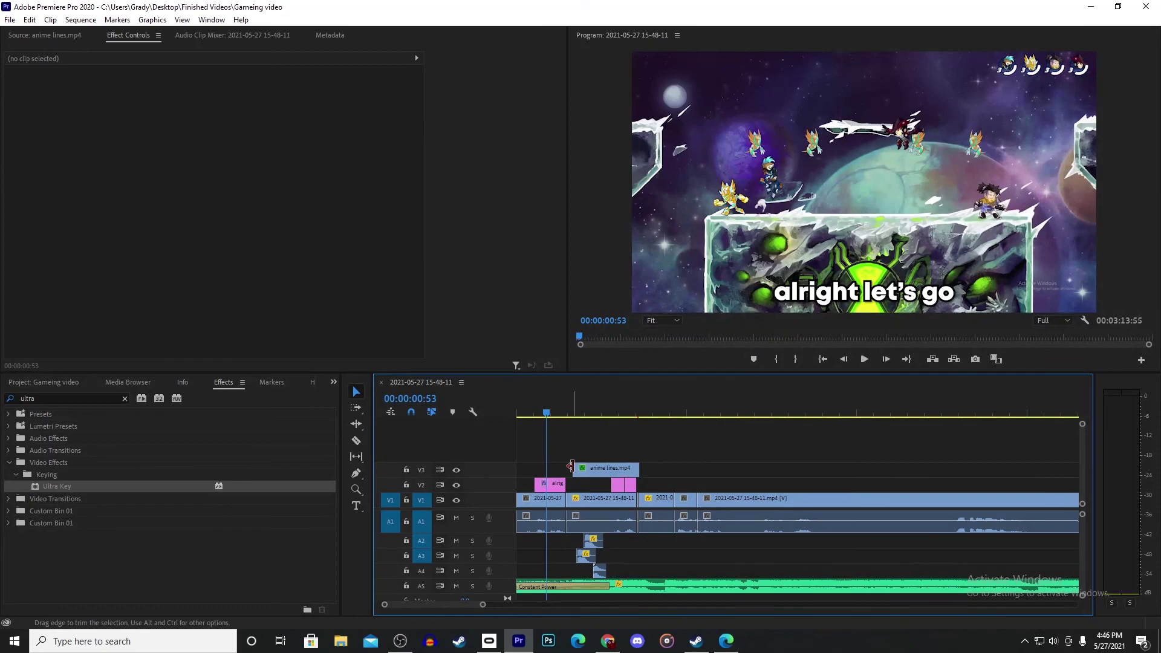
{"action": "right_click", "coordinate": [571, 466]}
{"action": "left_click", "coordinate": [630, 547]}
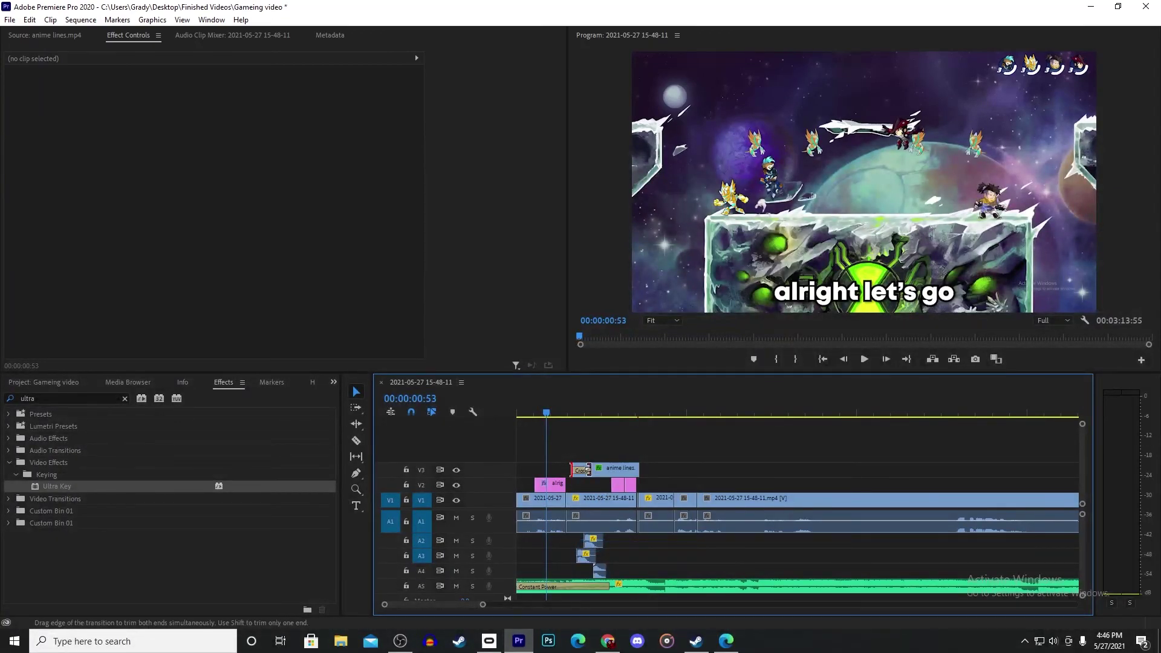
{"action": "left_click_drag", "start_coordinate": [586, 471], "coordinate": [636, 469]}
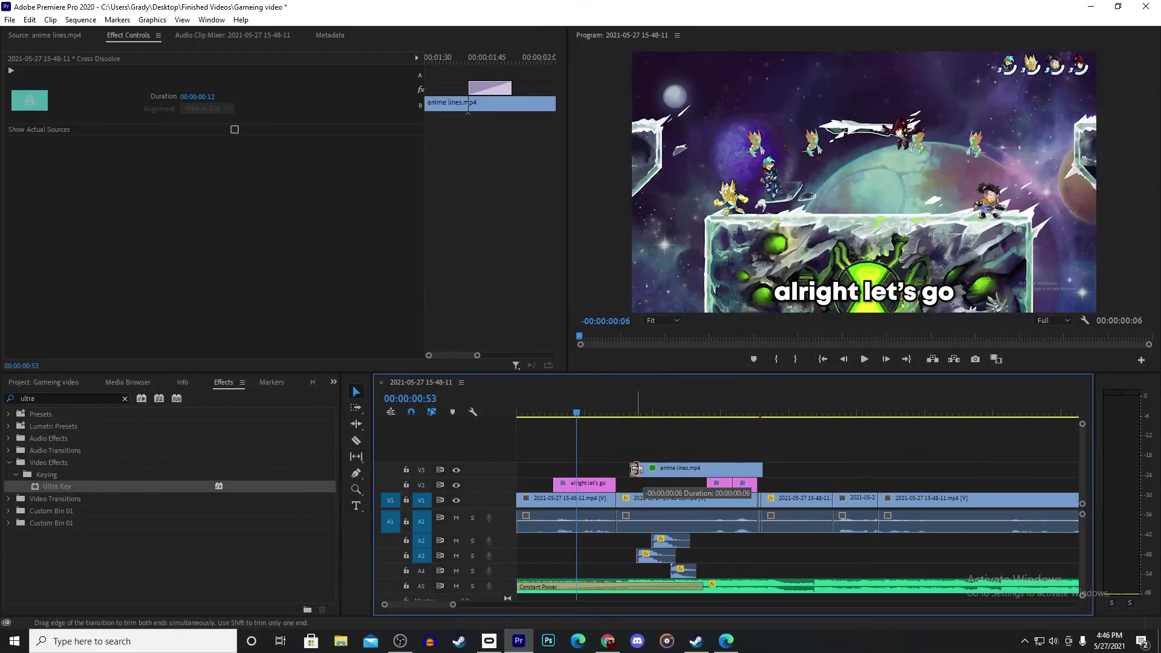
{"action": "key", "text": "minus"}
{"action": "key", "text": "minus"}
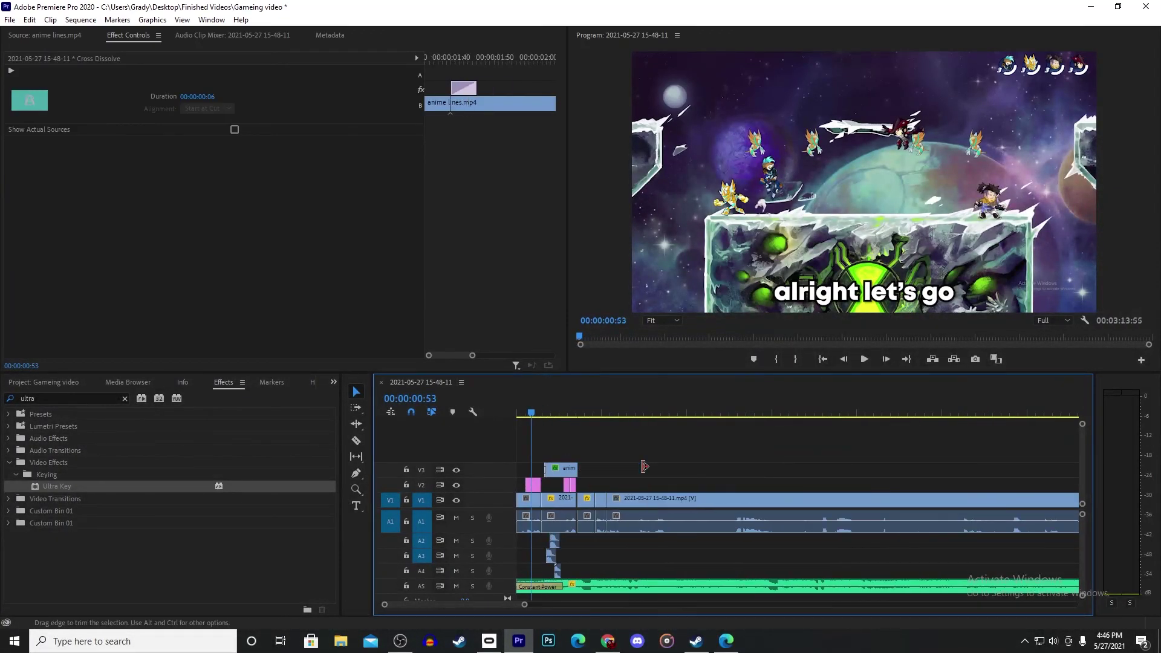
{"action": "key", "text": "space"}
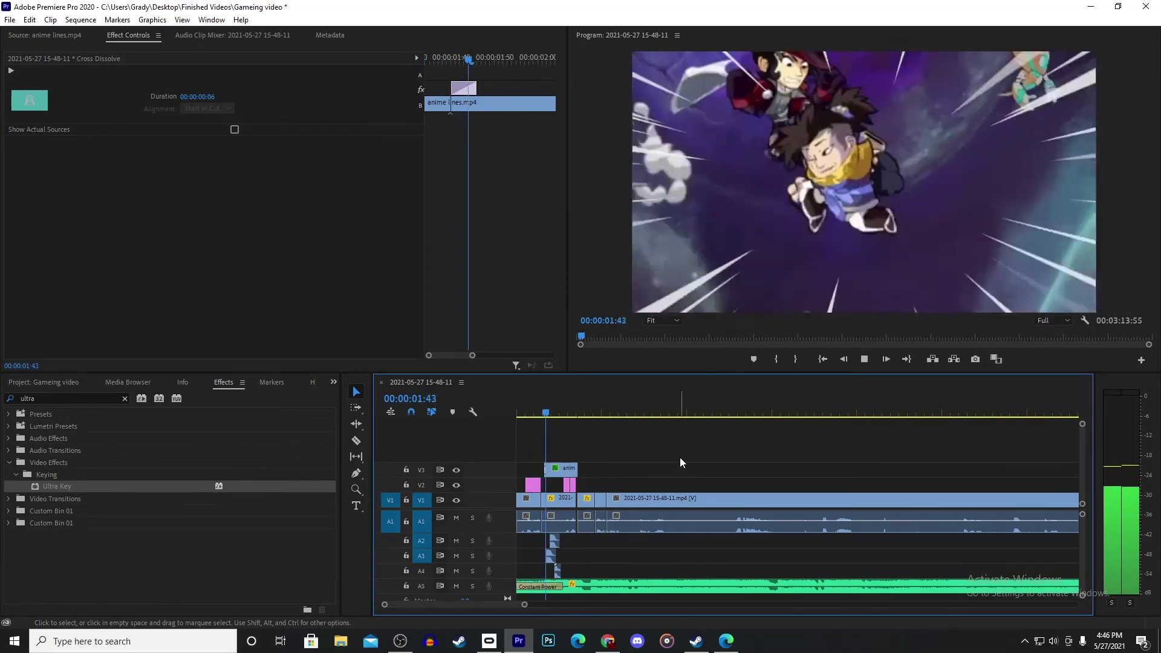
Apply a Cross Dissolve to the end of the anime lines clip with a duration of 00:00:00:19.
{"action": "right_click", "coordinate": [575, 471]}
{"action": "left_click", "coordinate": [640, 547]}
{"action": "left_click", "coordinate": [569, 473]}
{"action": "key", "text": "equal"}
{"action": "key", "text": "equal"}
{"action": "key", "text": "minus"}
{"action": "key", "text": "minus"}
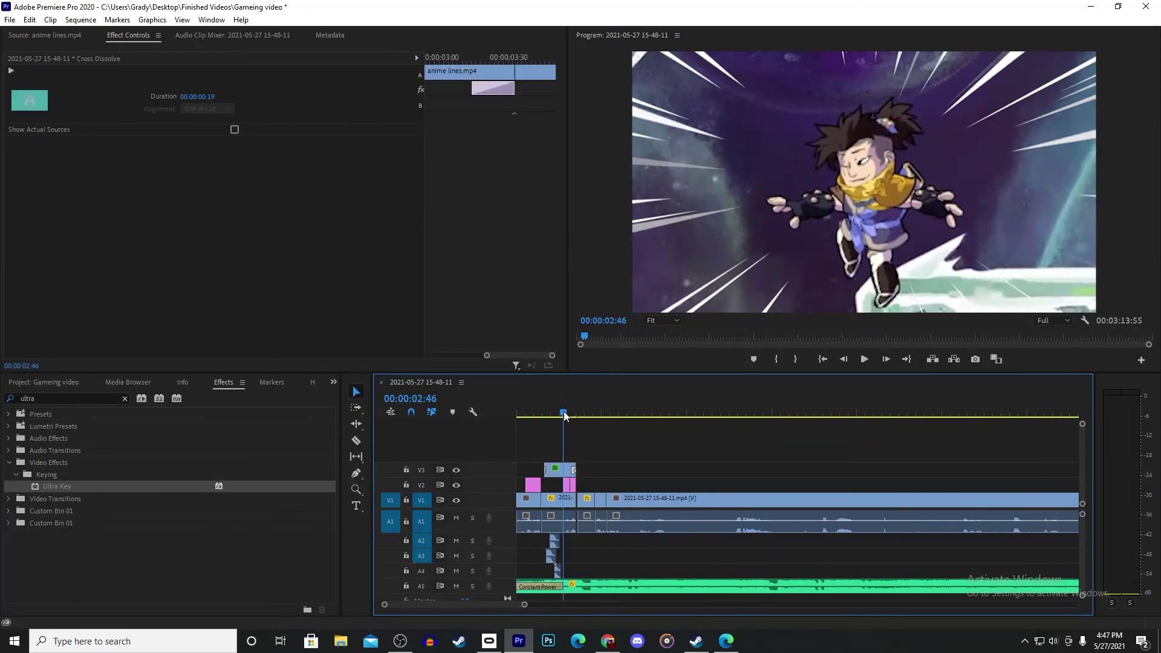
Play the anime lines section from 00:00:01:25 and save the project.
{"action": "left_click_drag", "start_coordinate": [565, 417], "coordinate": [543, 402]}
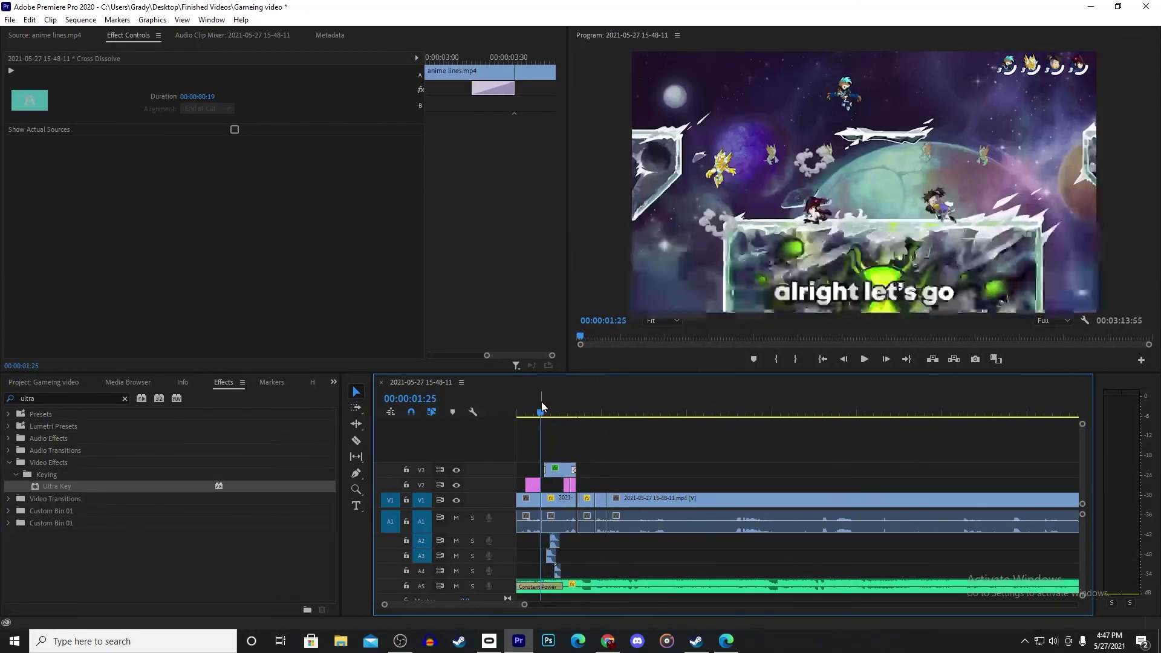
{"action": "key", "text": "space"}
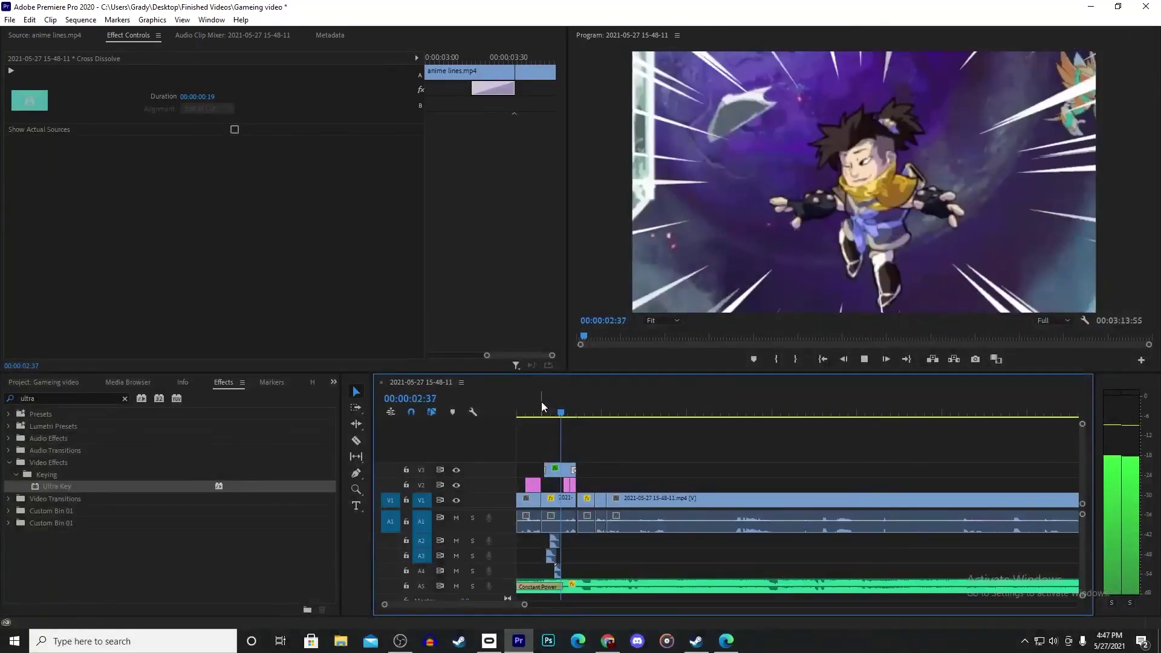
{"action": "key", "text": "ctrl+s"}
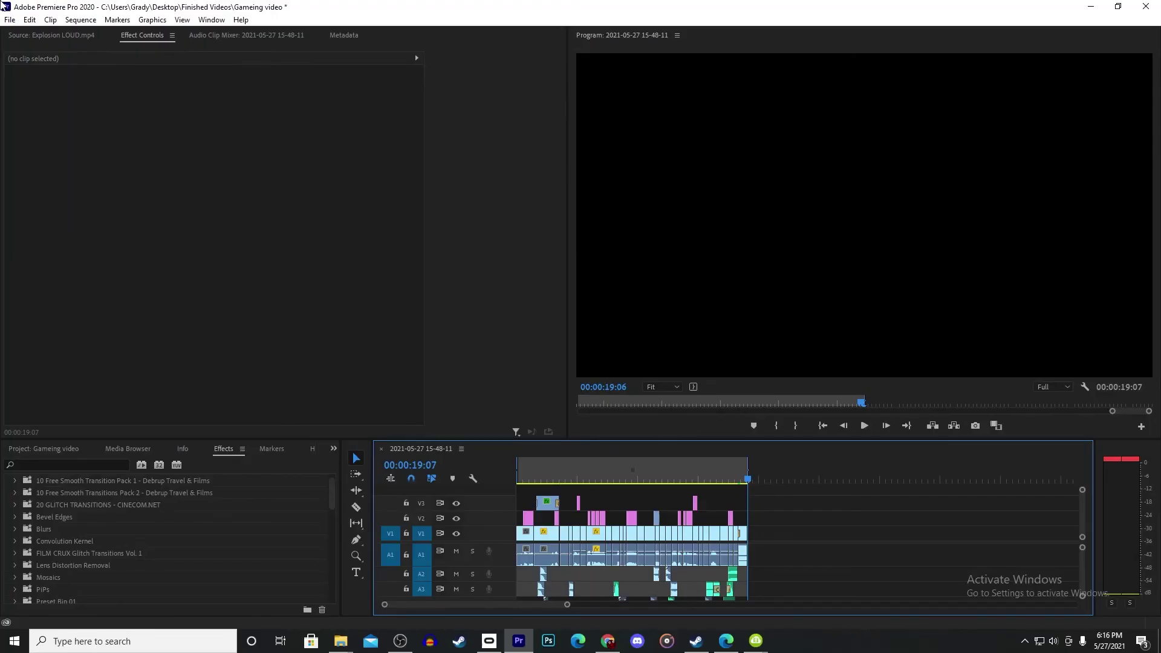
Export the sequence as H.264 with the Match Source - High bitrate preset and Use Maximum Render Quality enabled.
{"action": "left_click", "coordinate": [10, 20]}
{"action": "mouse_move", "coordinate": [55, 386]}
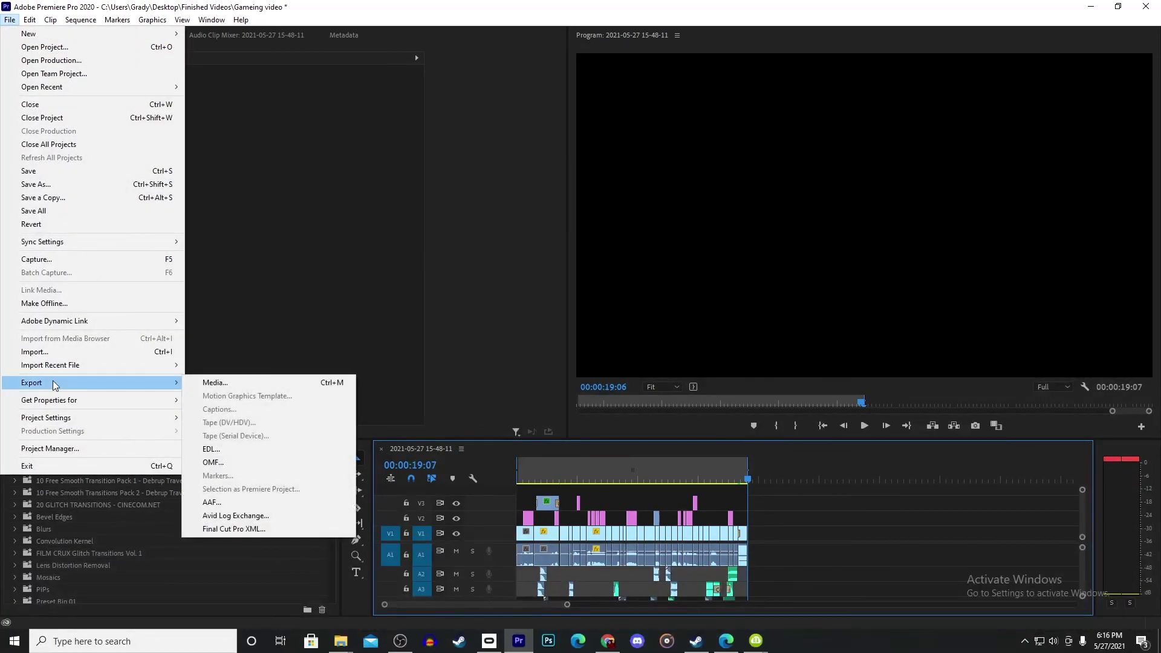
{"action": "left_click", "coordinate": [213, 383]}
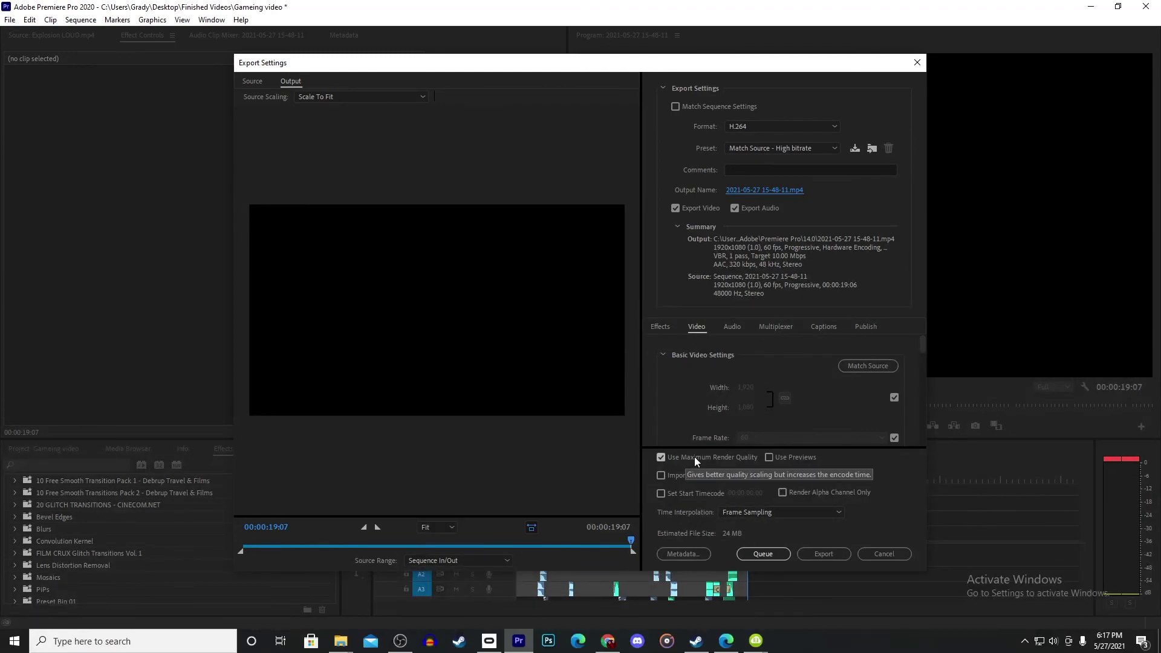
{"action": "left_click", "coordinate": [824, 554]}
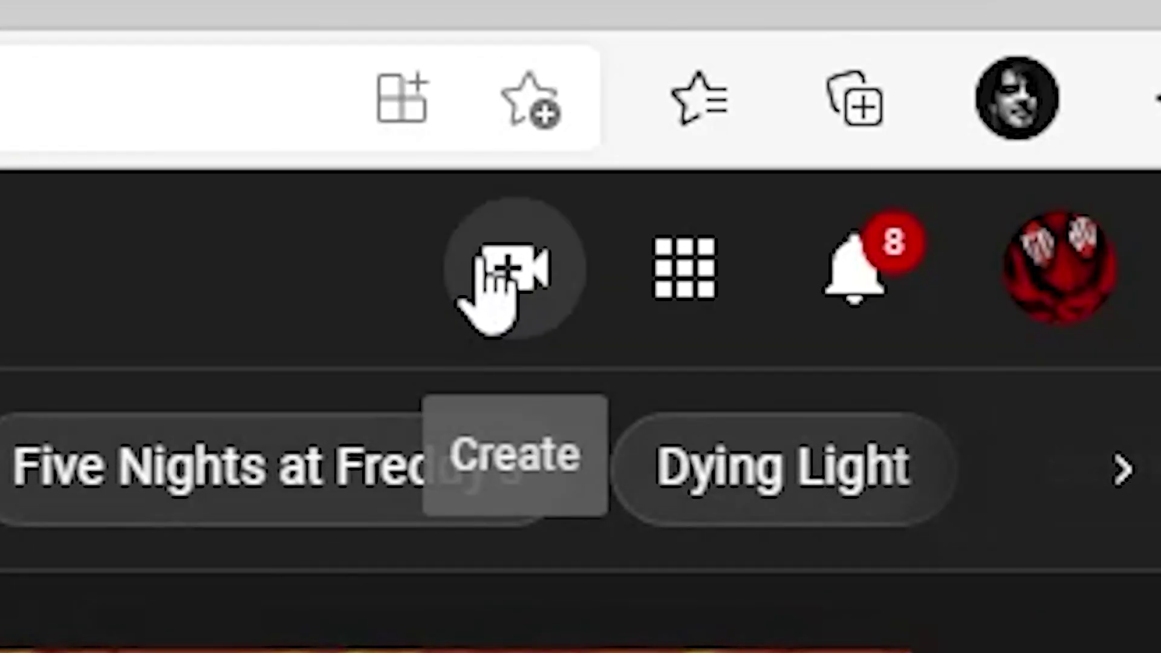
{"action": "left_click", "coordinate": [487, 283]}
{"action": "left_click", "coordinate": [415, 261]}
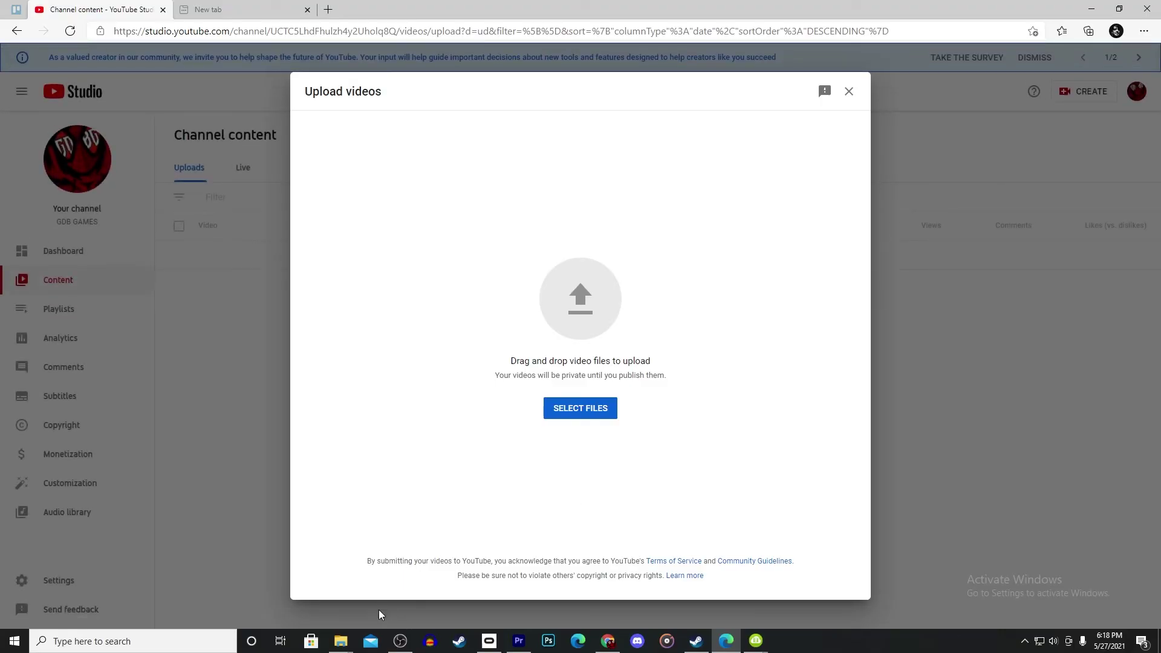
{"action": "left_click", "coordinate": [342, 644]}
{"action": "left_click", "coordinate": [555, 227]}
{"action": "double_click", "coordinate": [555, 227]}
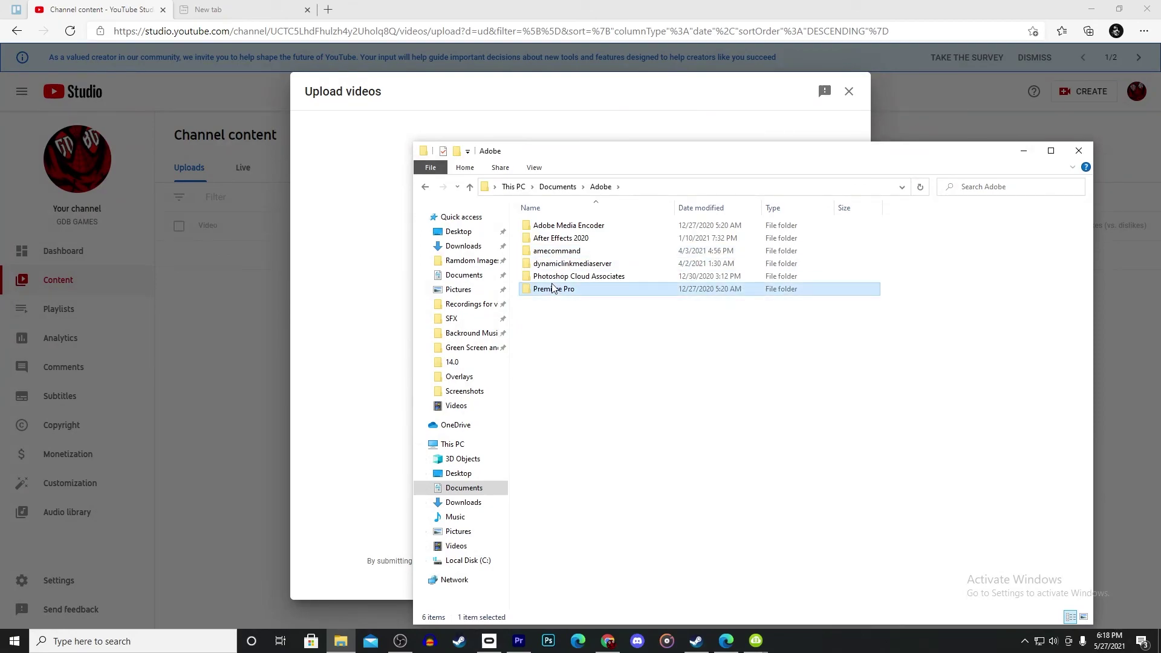
{"action": "double_click", "coordinate": [552, 289]}
{"action": "double_click", "coordinate": [547, 229]}
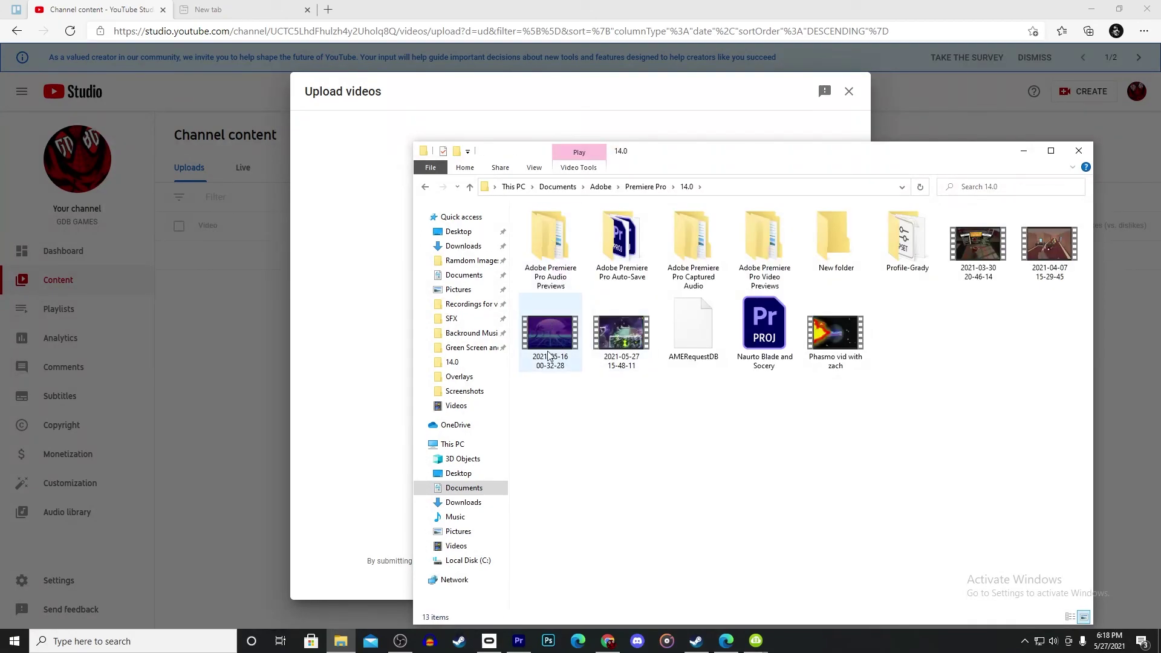
{"action": "left_click_drag", "start_coordinate": [623, 348], "coordinate": [518, 279]}
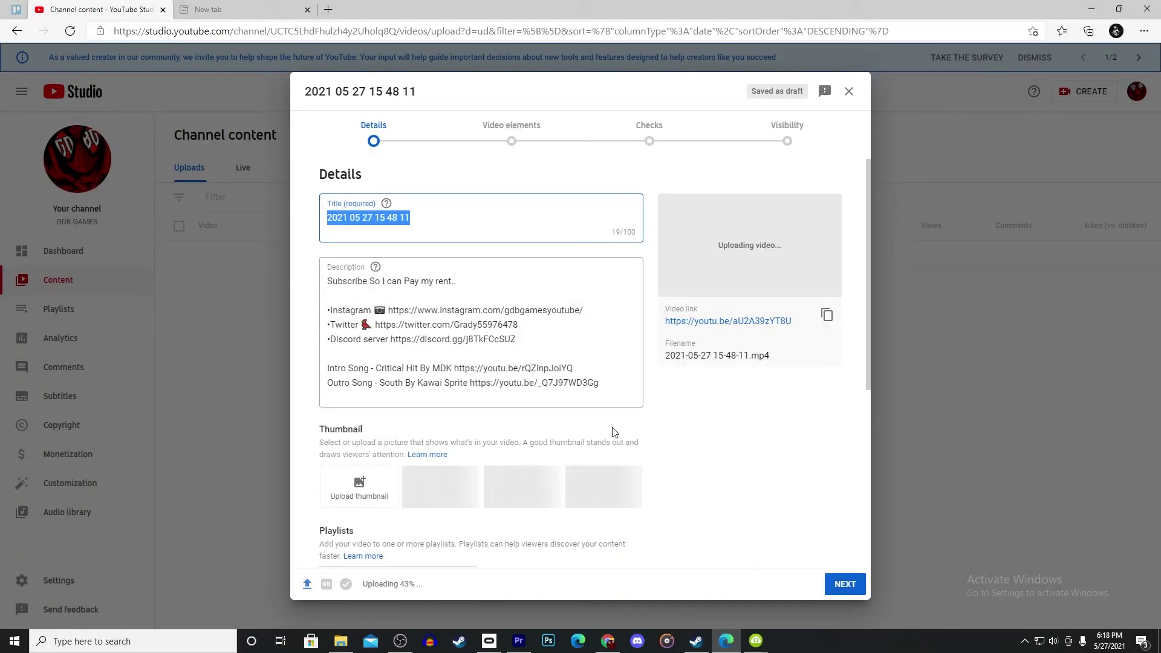
Look through the uploaded video's details, from the description to the audience settings and back to the thumbnail options.
{"action": "scroll", "coordinate": [511, 526], "scroll_direction": "down", "scroll_amount": 5}
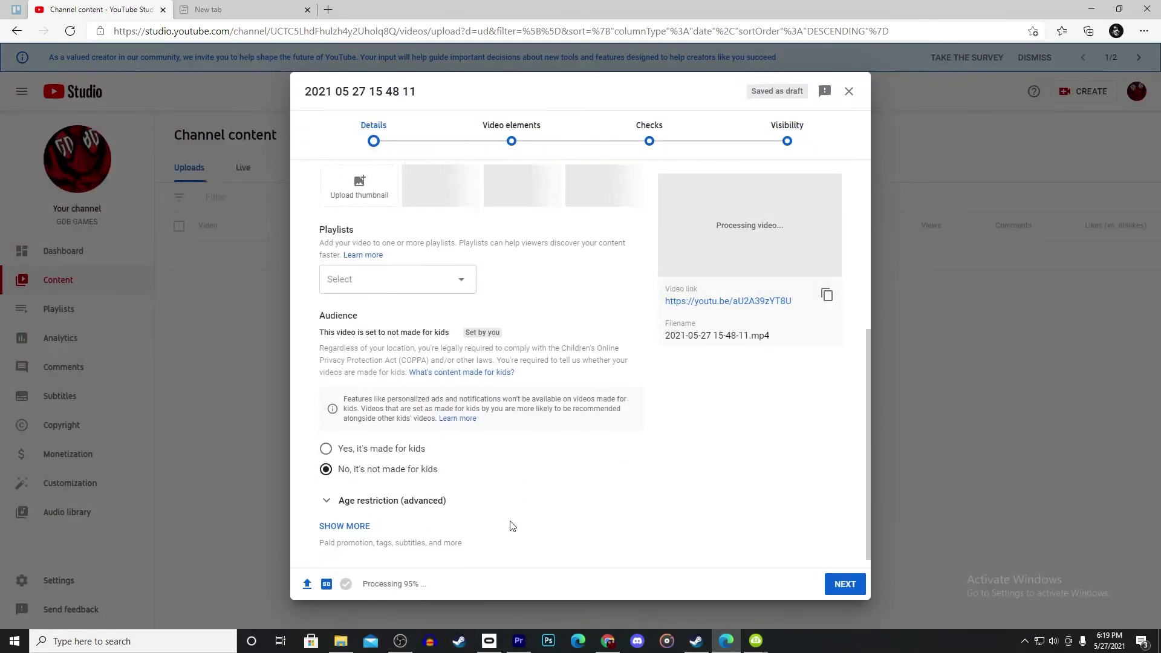
{"action": "scroll", "coordinate": [763, 443], "scroll_direction": "up", "scroll_amount": 5}
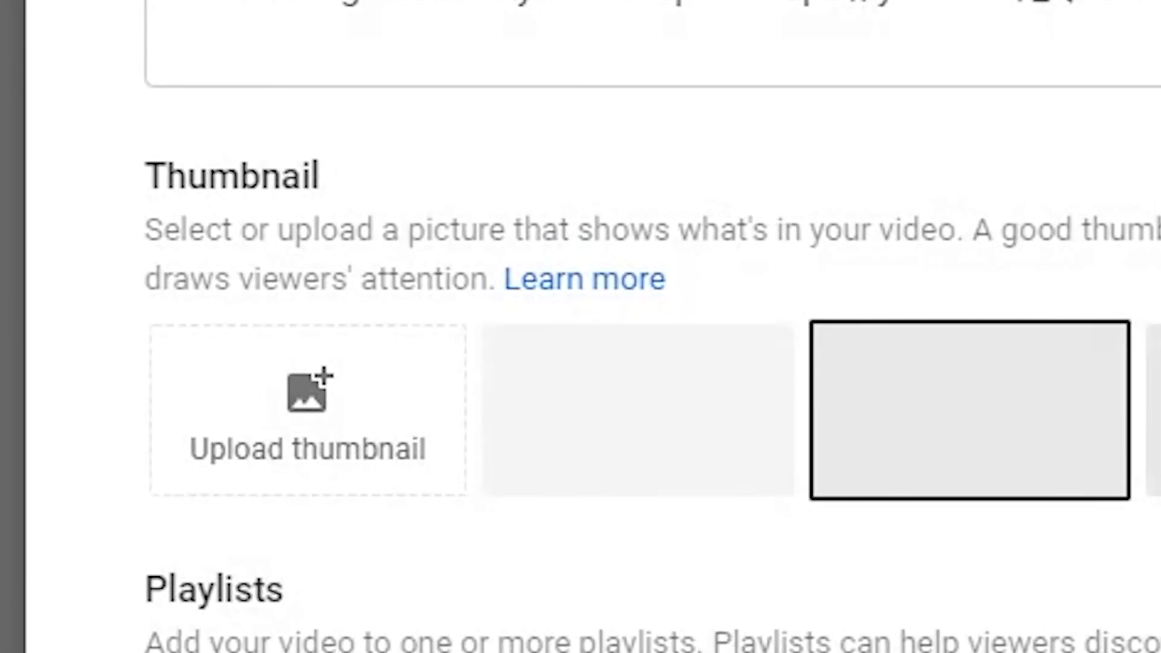